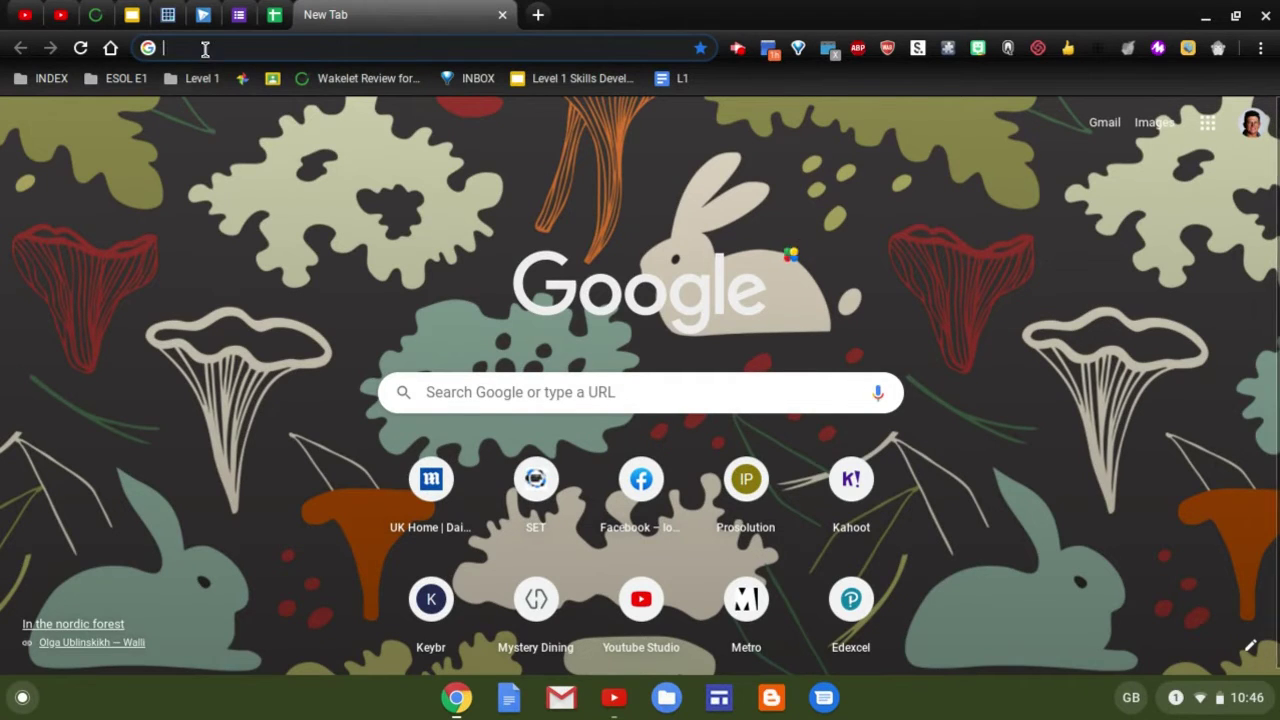
Create a new blank Google Slides presentation from Chrome's address bar using slide.new
{"action": "left_click", "coordinate": [205, 48]}
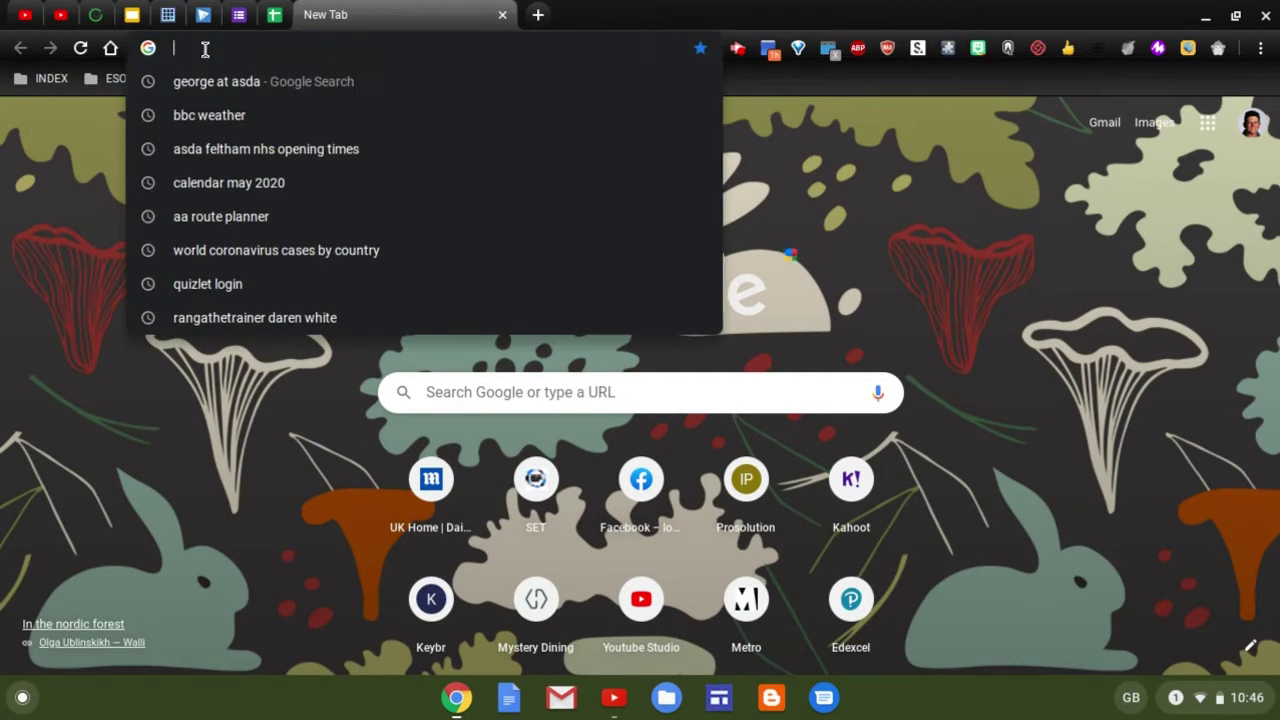
{"action": "type", "text": "sli"}
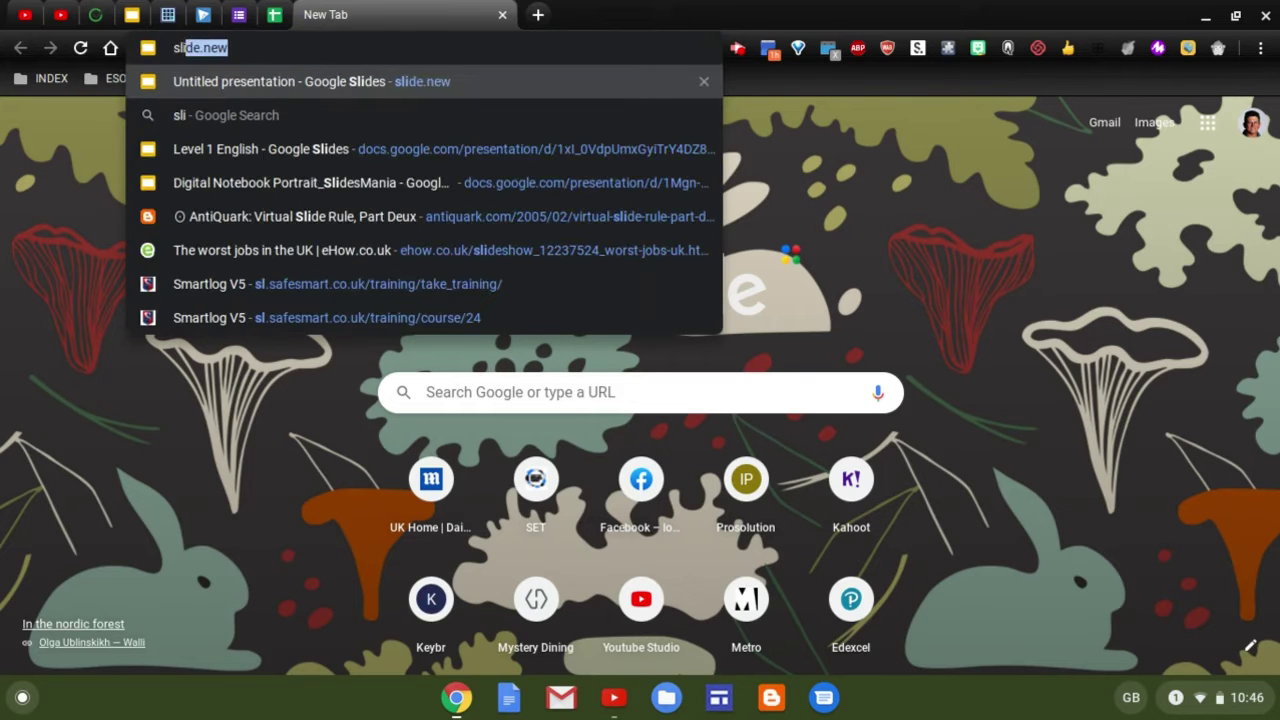
{"action": "type", "text": "de"}
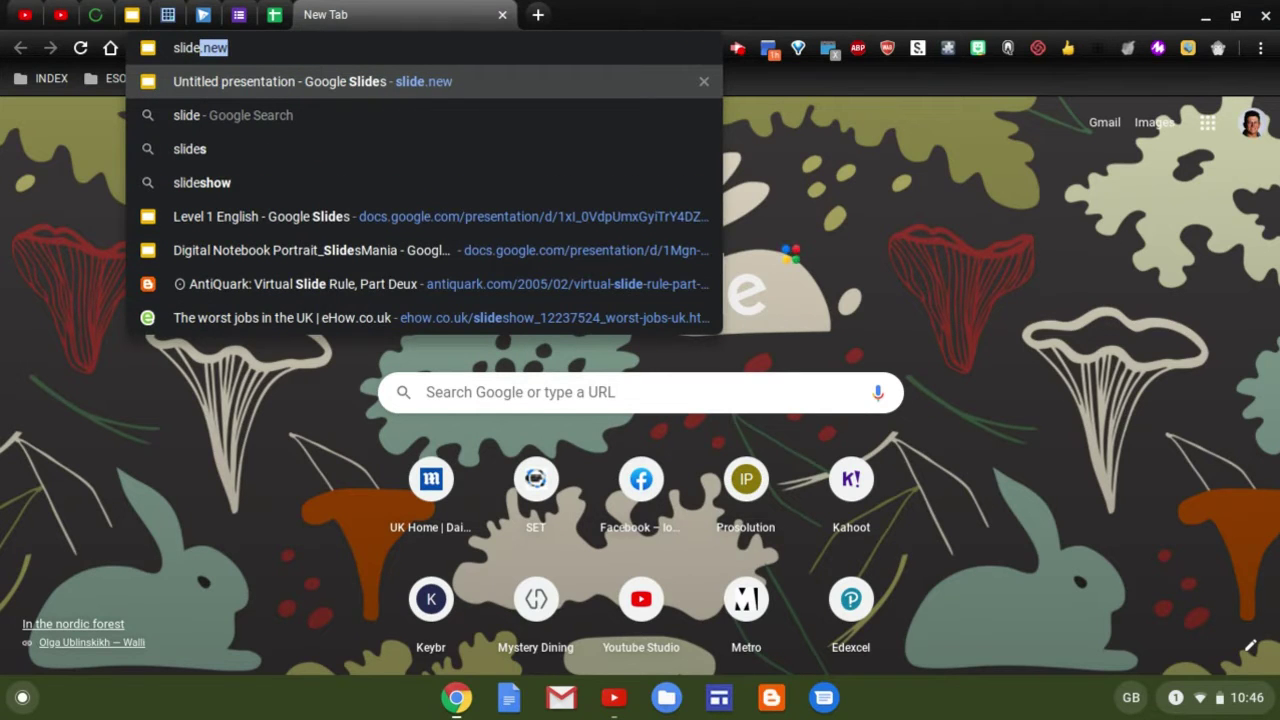
{"action": "key", "text": "Return"}
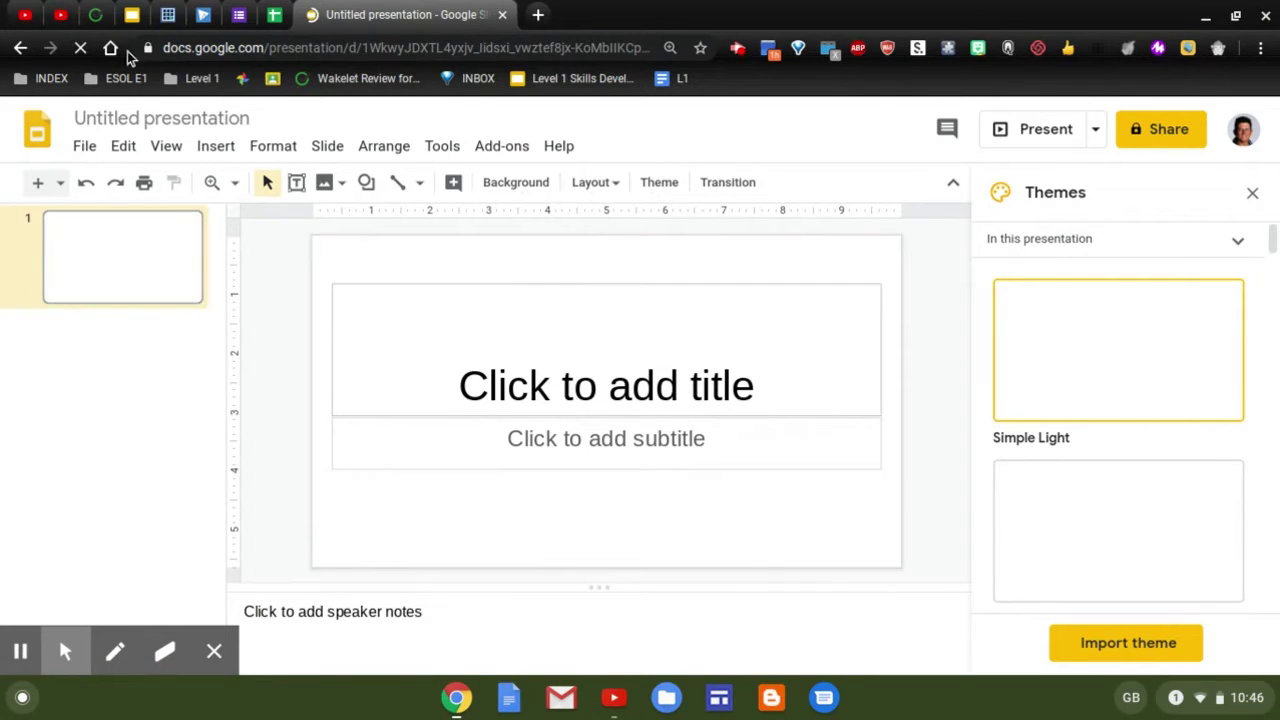
Rename the untitled presentation to 'Demo Two' and star it
{"action": "left_click", "coordinate": [178, 117]}
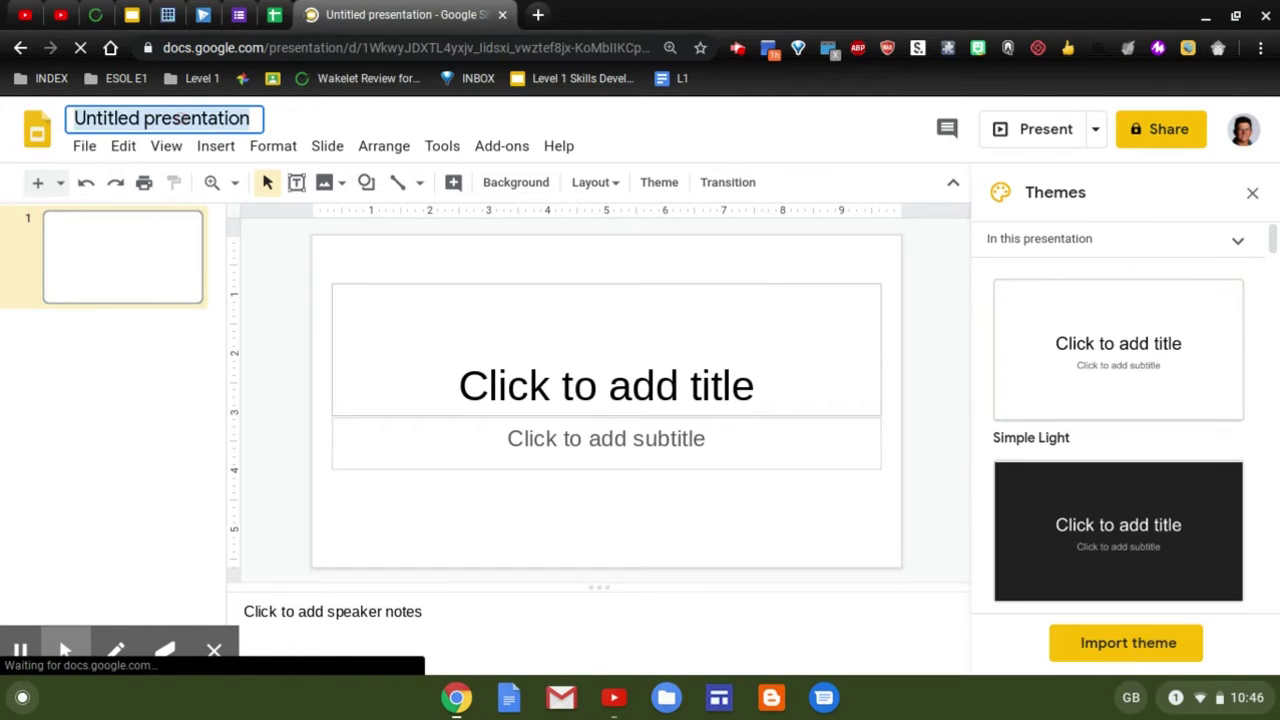
{"action": "type", "text": "De"}
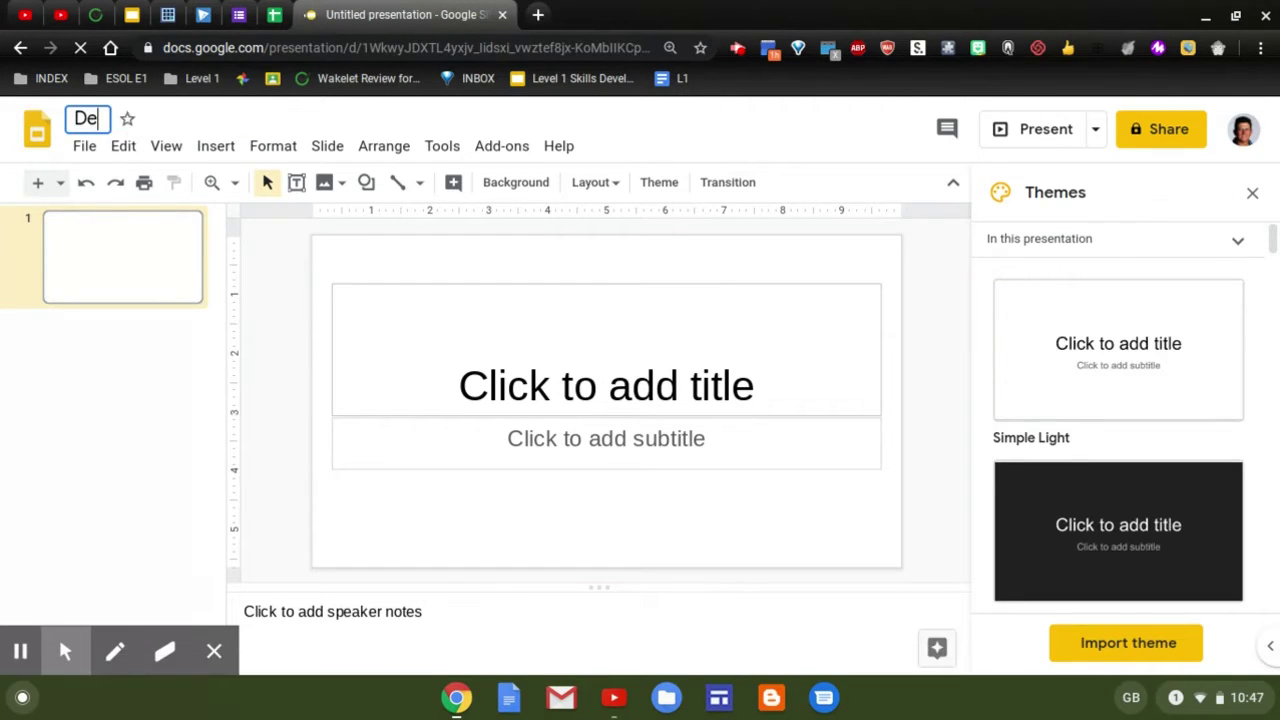
{"action": "type", "text": "mo Two"}
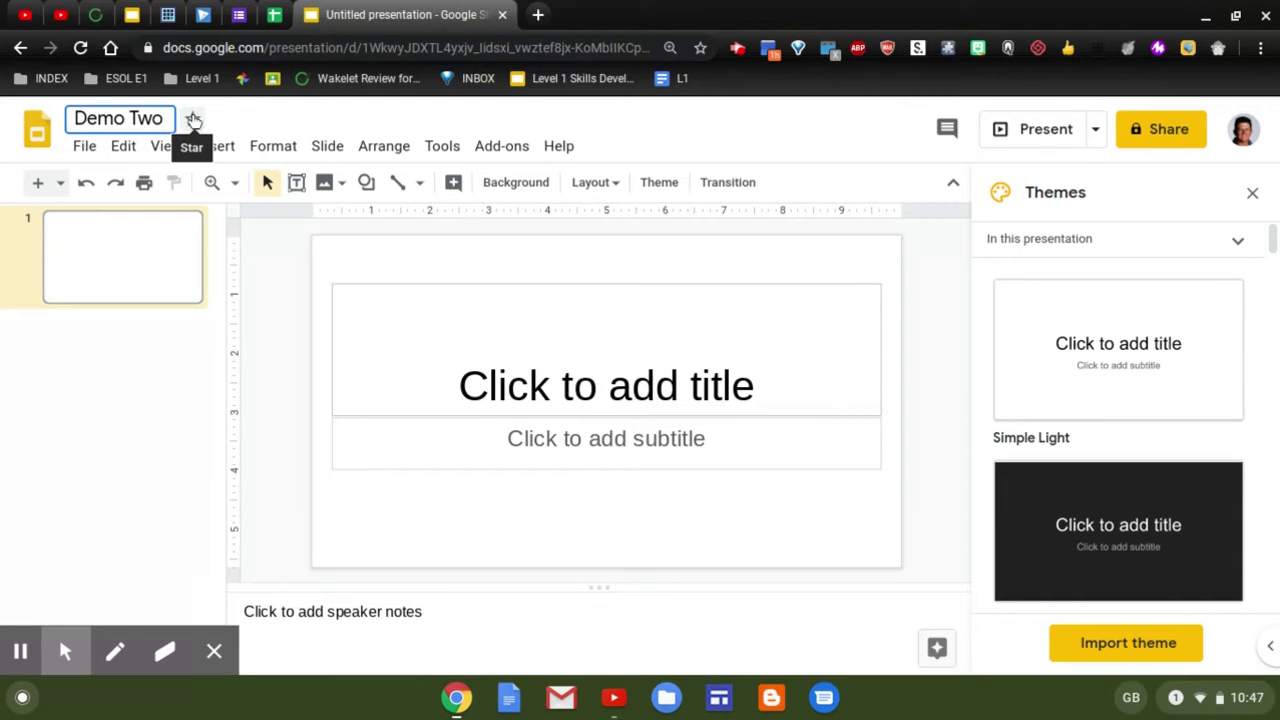
{"action": "left_click", "coordinate": [194, 120]}
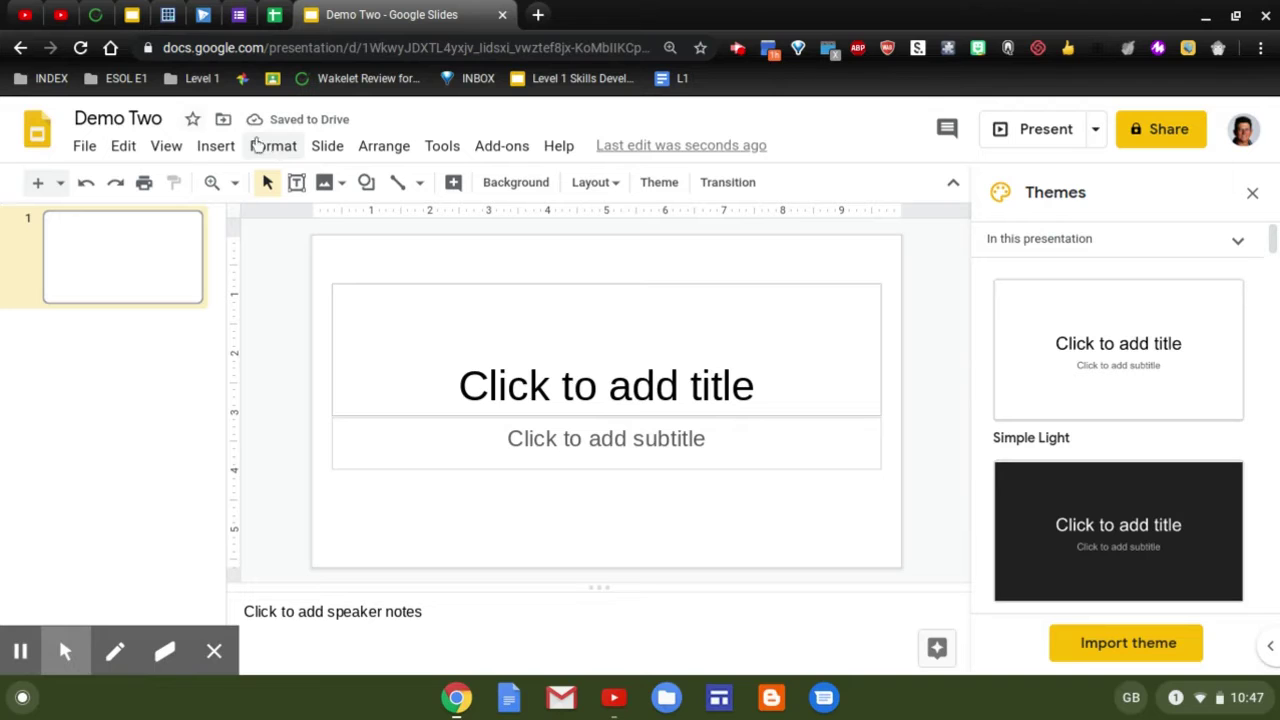
{"action": "left_click", "coordinate": [194, 120]}
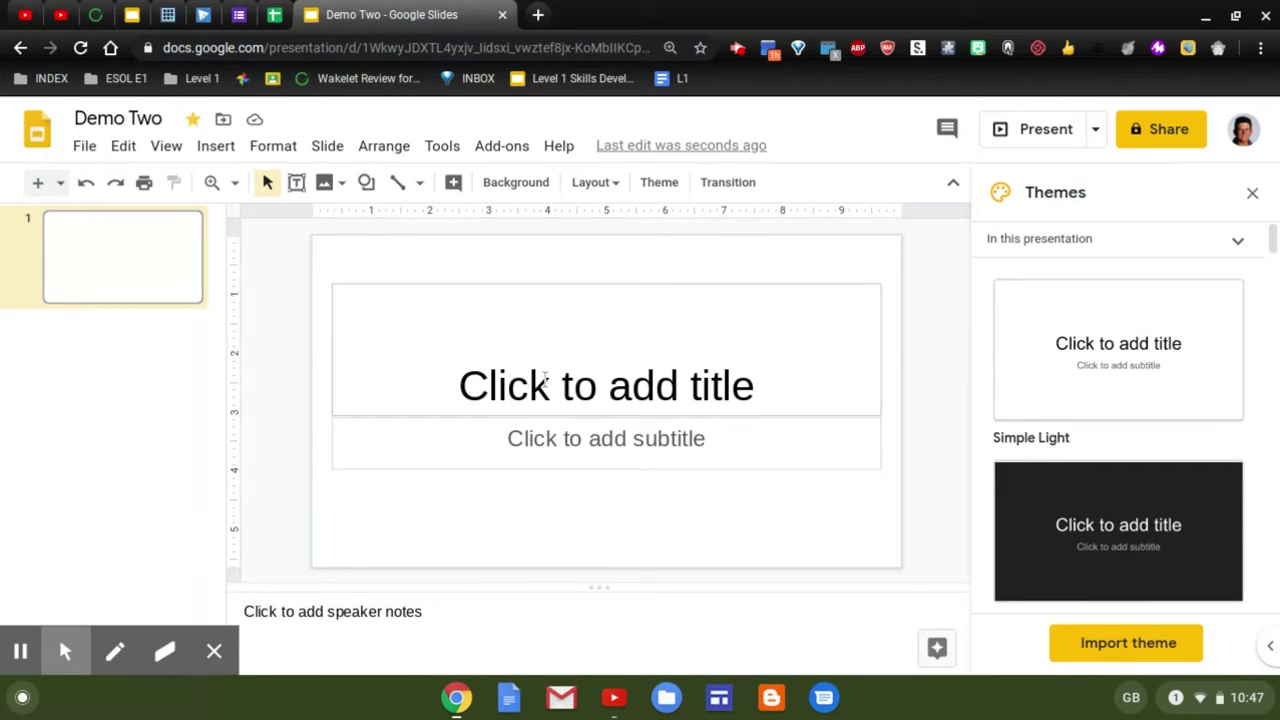
Title the first slide 'My Favourite Time' with subtitle 'Learning about days and seasons'
{"action": "left_click", "coordinate": [680, 349]}
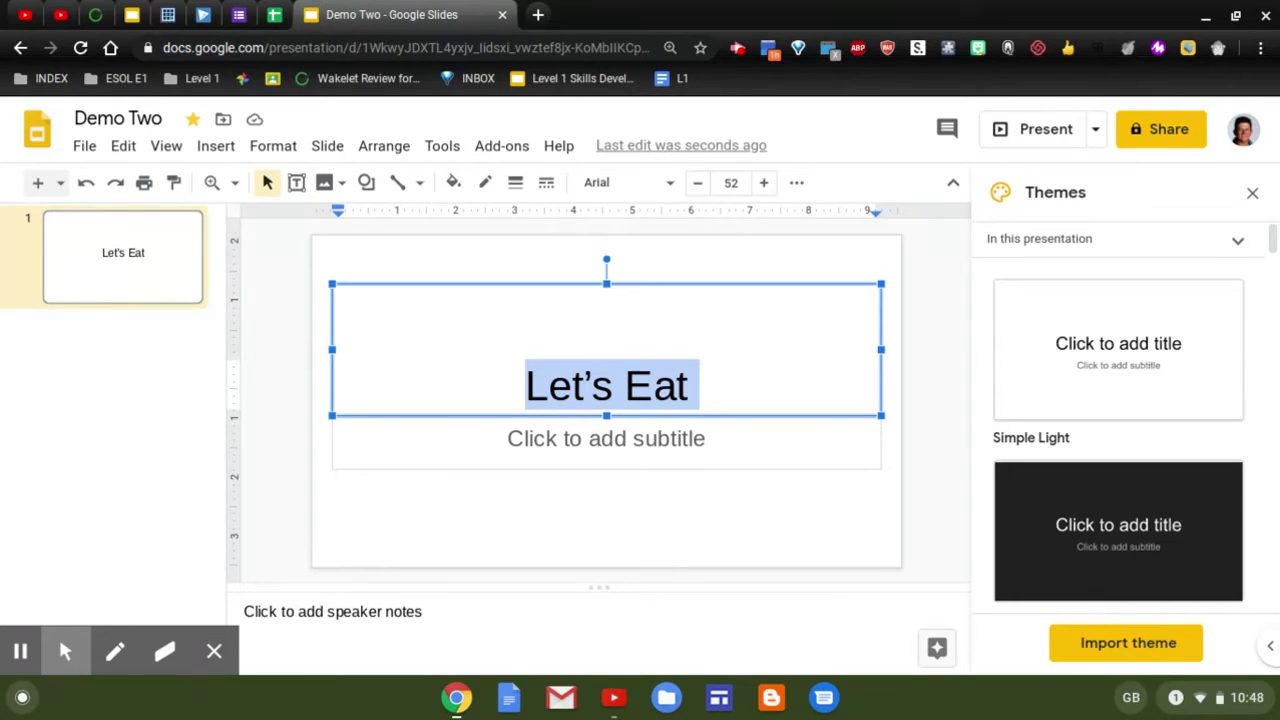
{"action": "type", "text": "My Favo"}
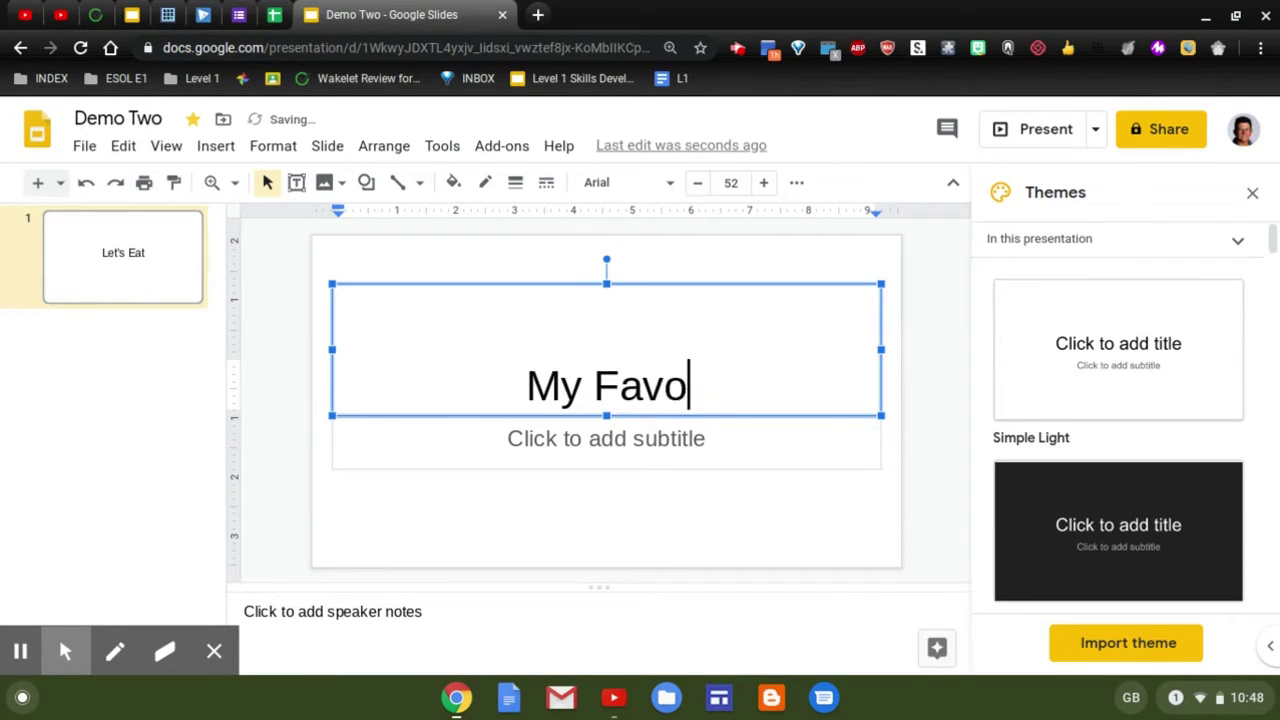
{"action": "type", "text": "urite "}
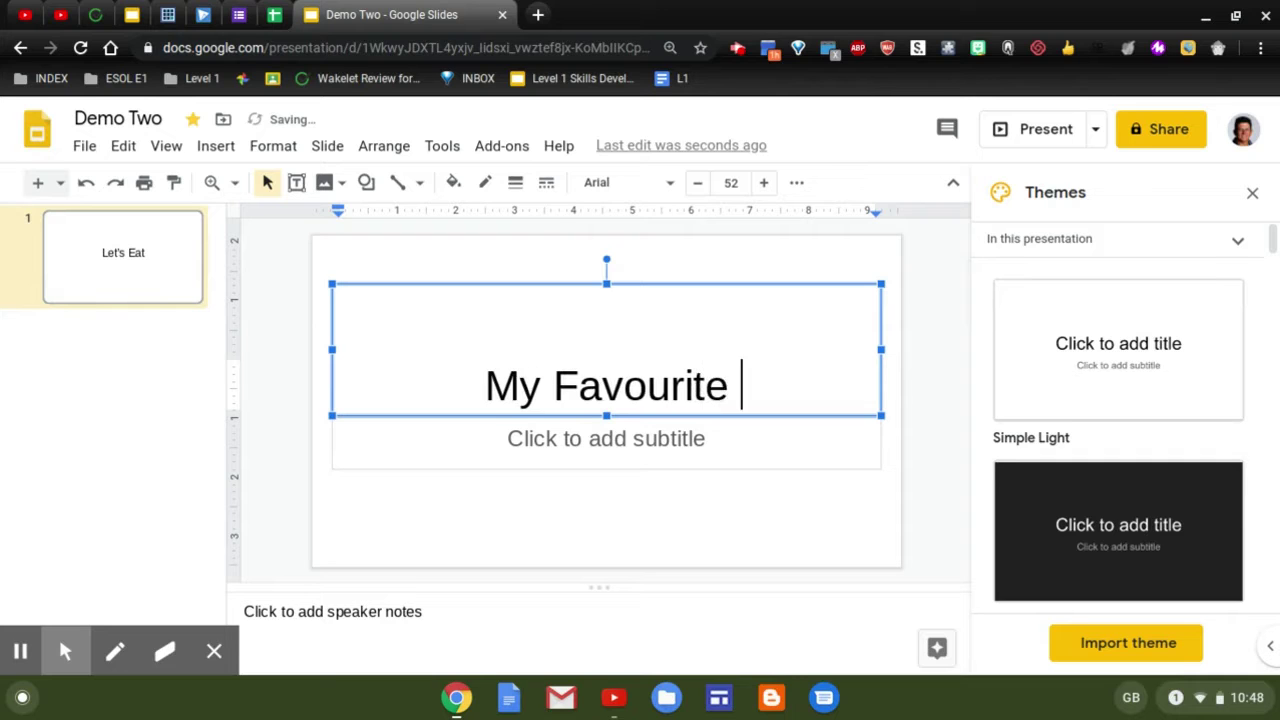
{"action": "type", "text": "Time"}
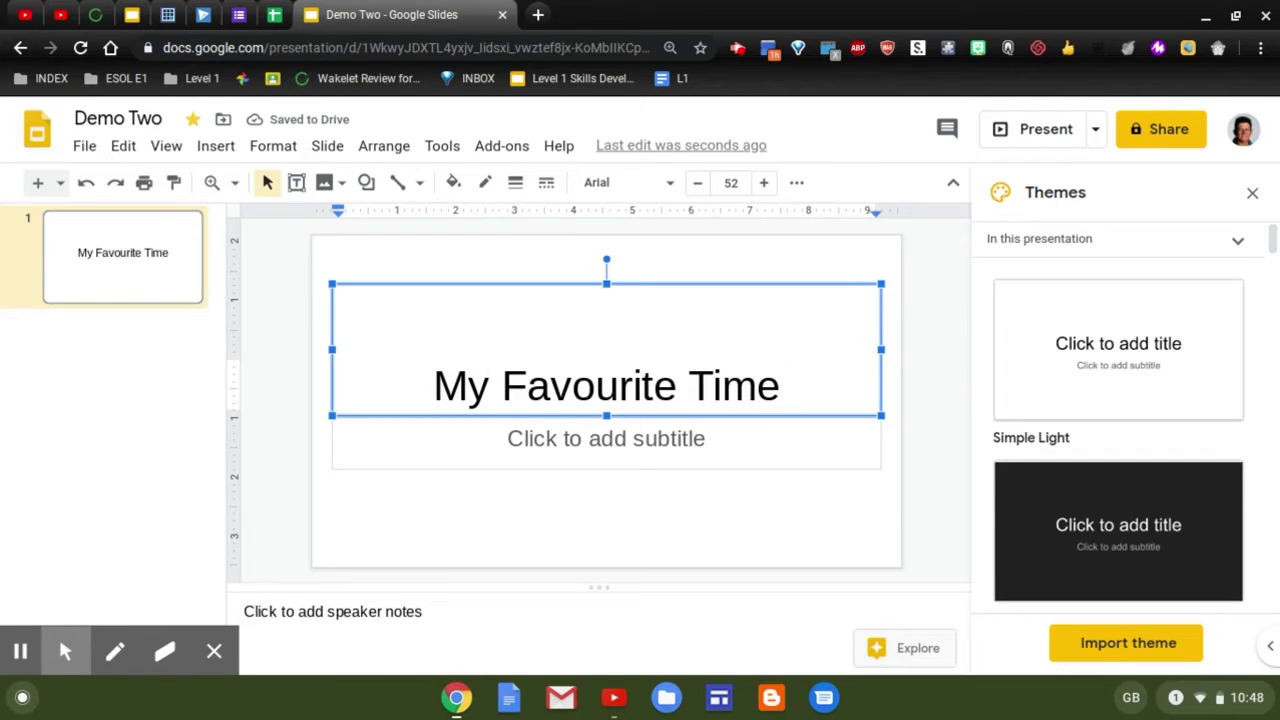
{"action": "left_click", "coordinate": [675, 445]}
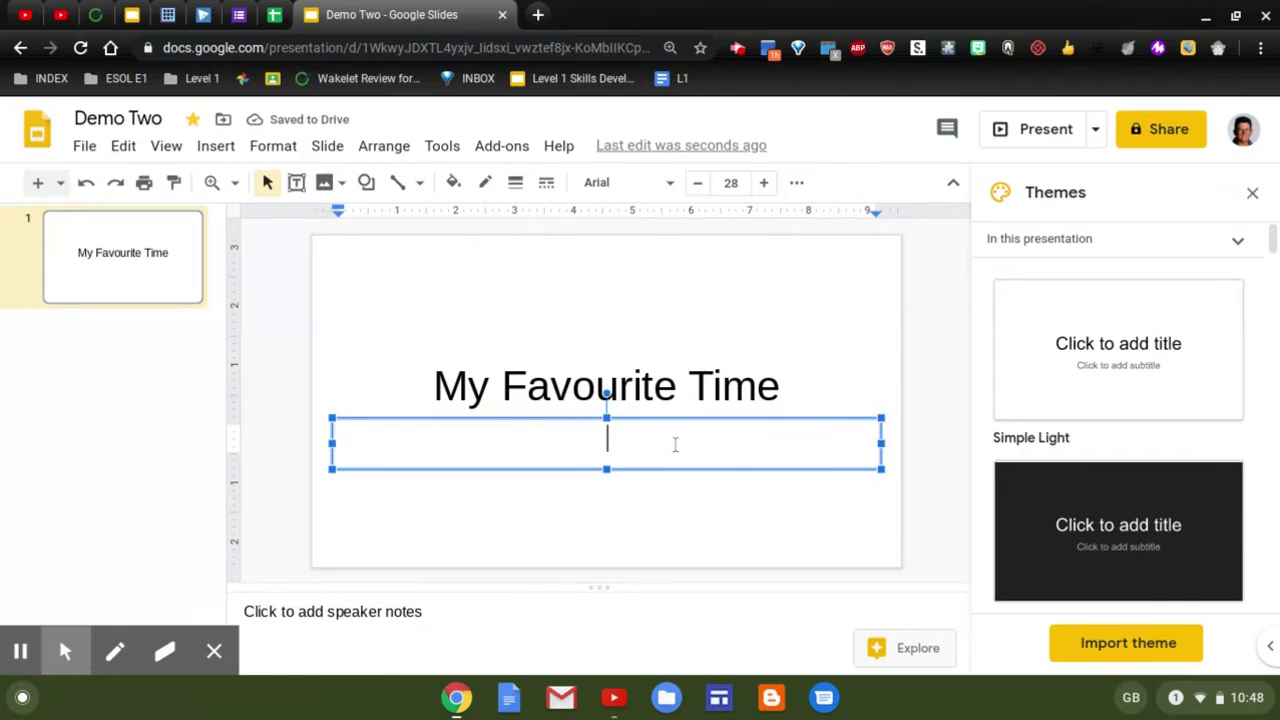
{"action": "type", "text": "Le"}
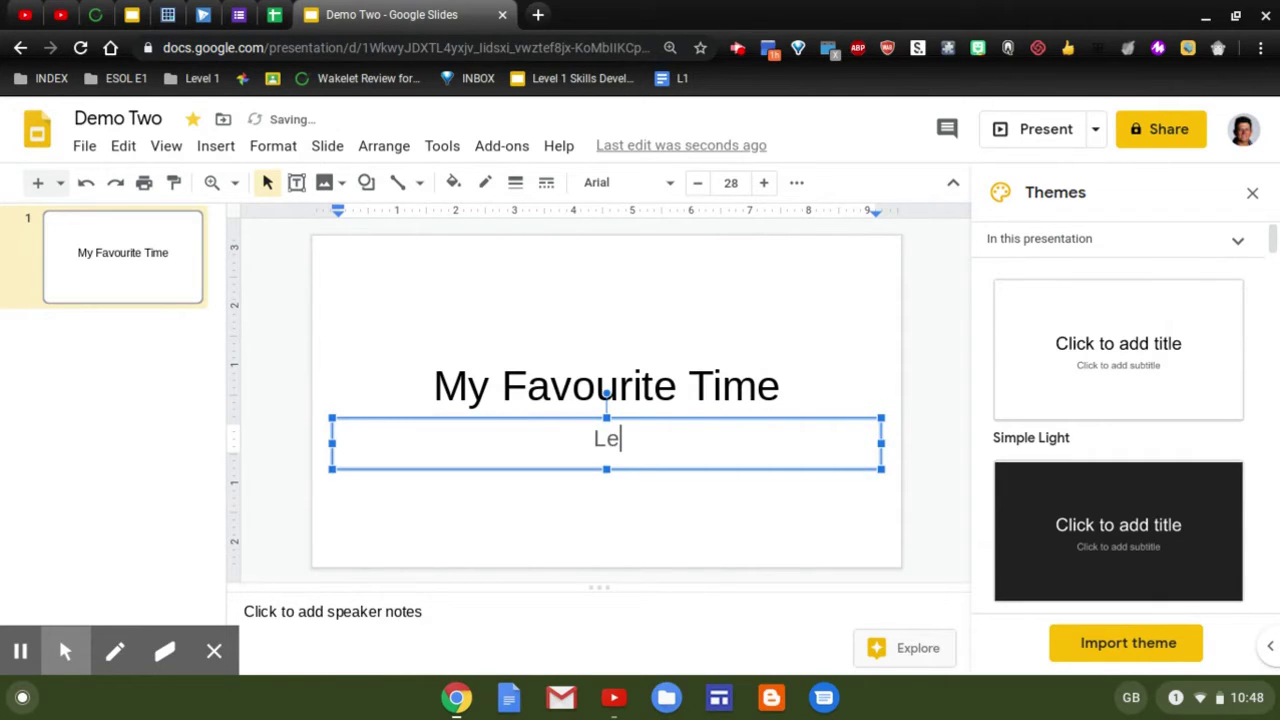
{"action": "type", "text": "arning about day"}
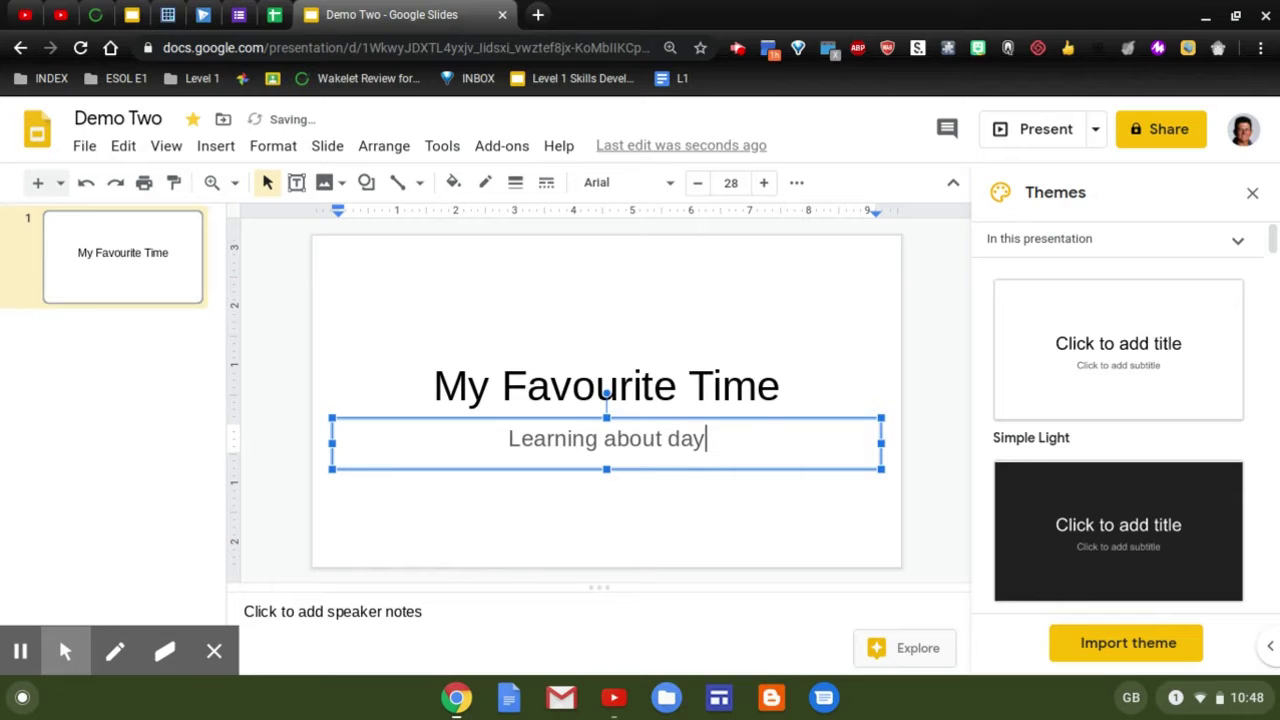
{"action": "type", "text": "s and seasons"}
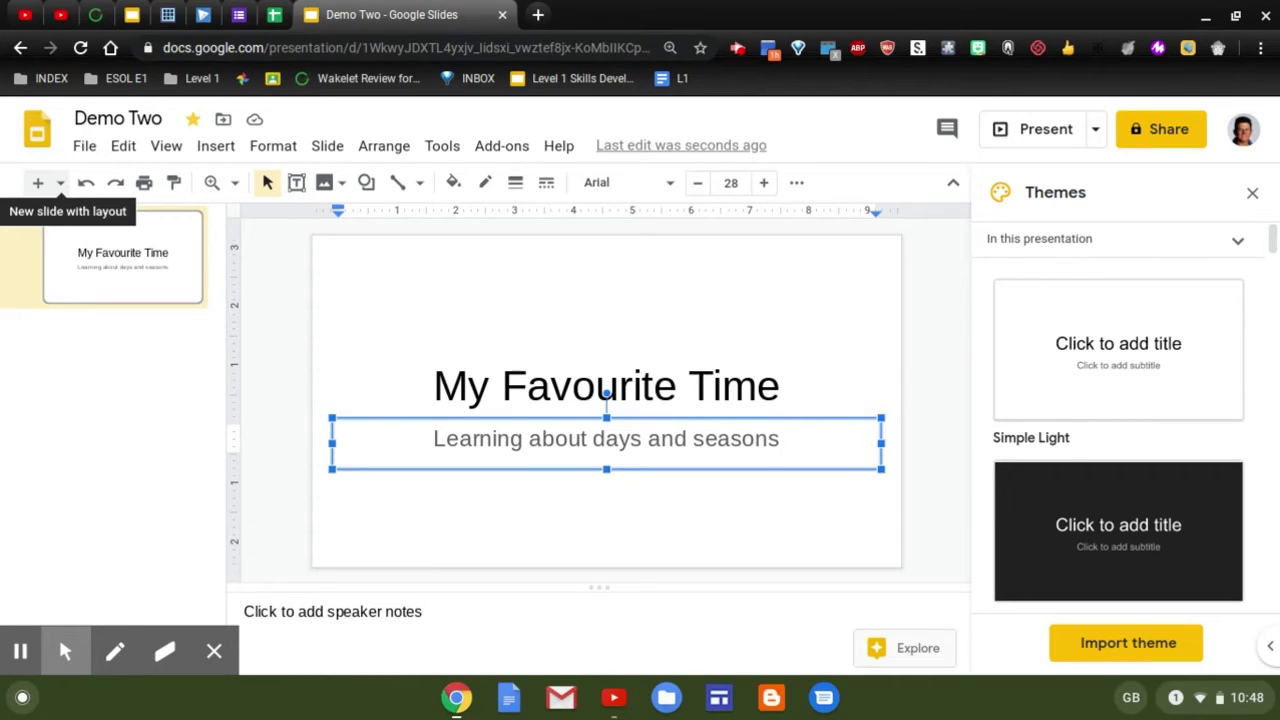
Add a Title and body slide titled 'Seasons of the year', ready for body text
{"action": "left_click", "coordinate": [62, 192]}
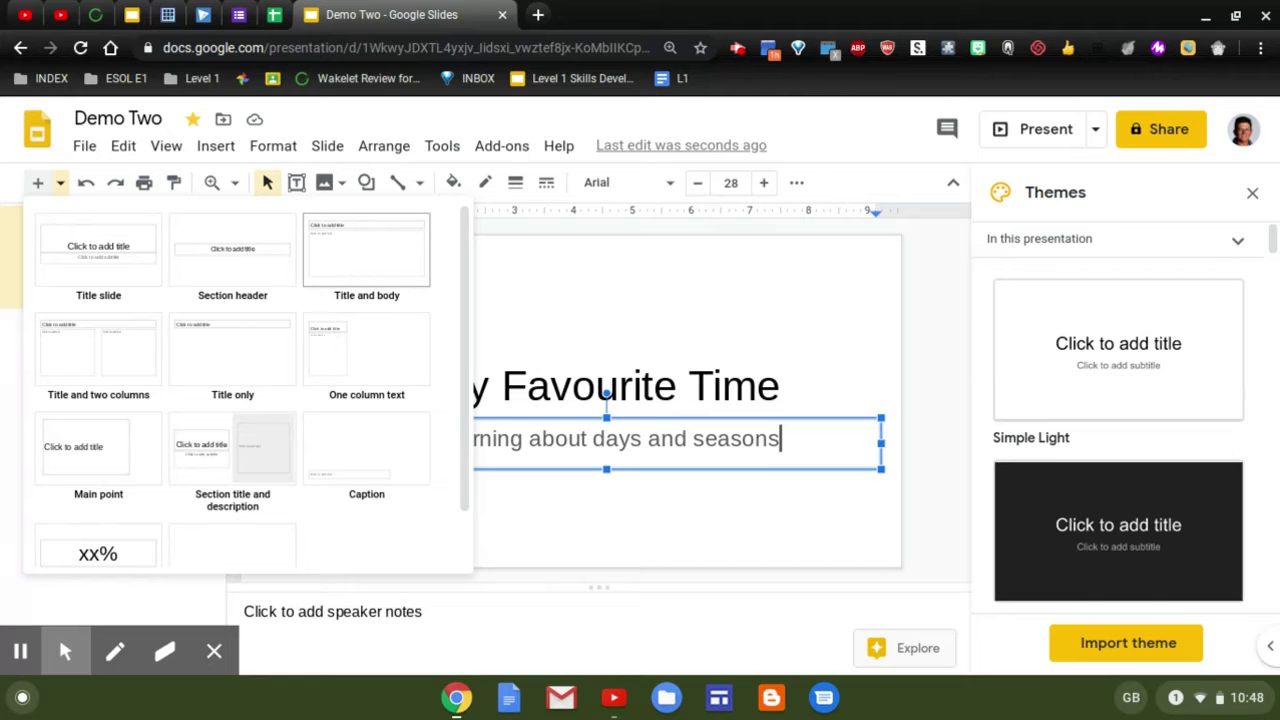
{"action": "left_click", "coordinate": [355, 273]}
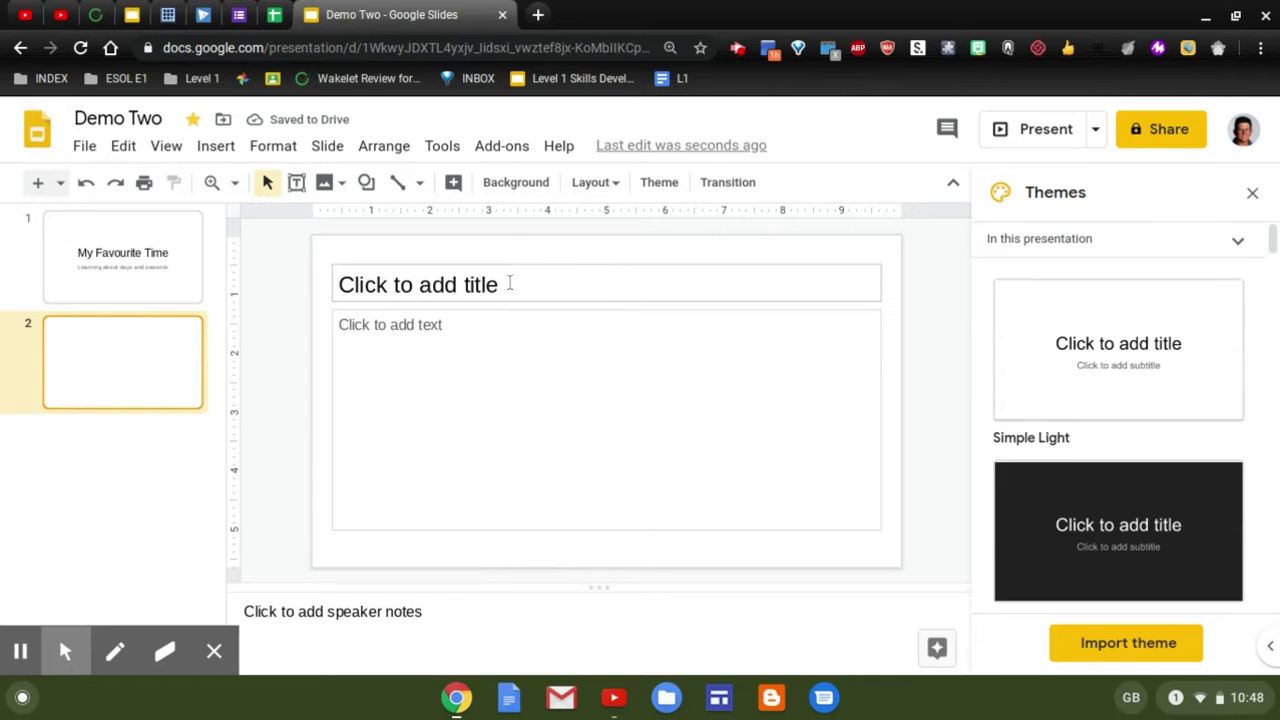
{"action": "left_click", "coordinate": [510, 284]}
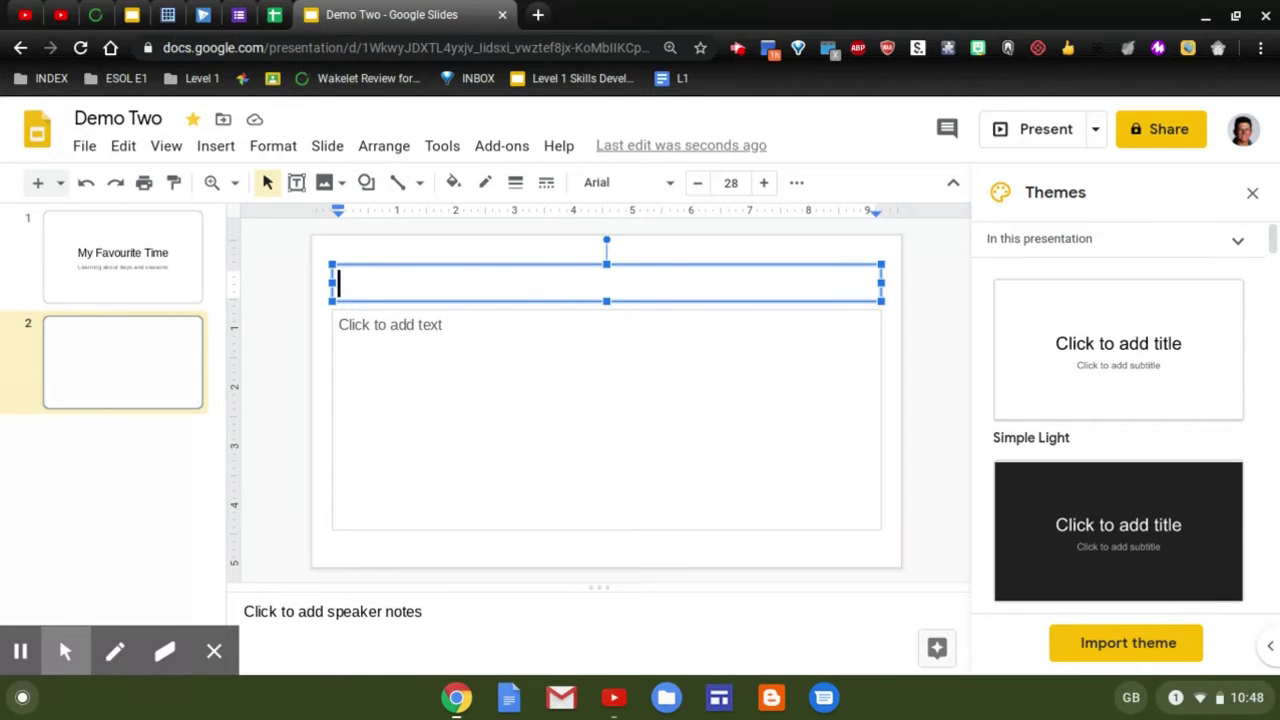
{"action": "type", "text": "Seasons"}
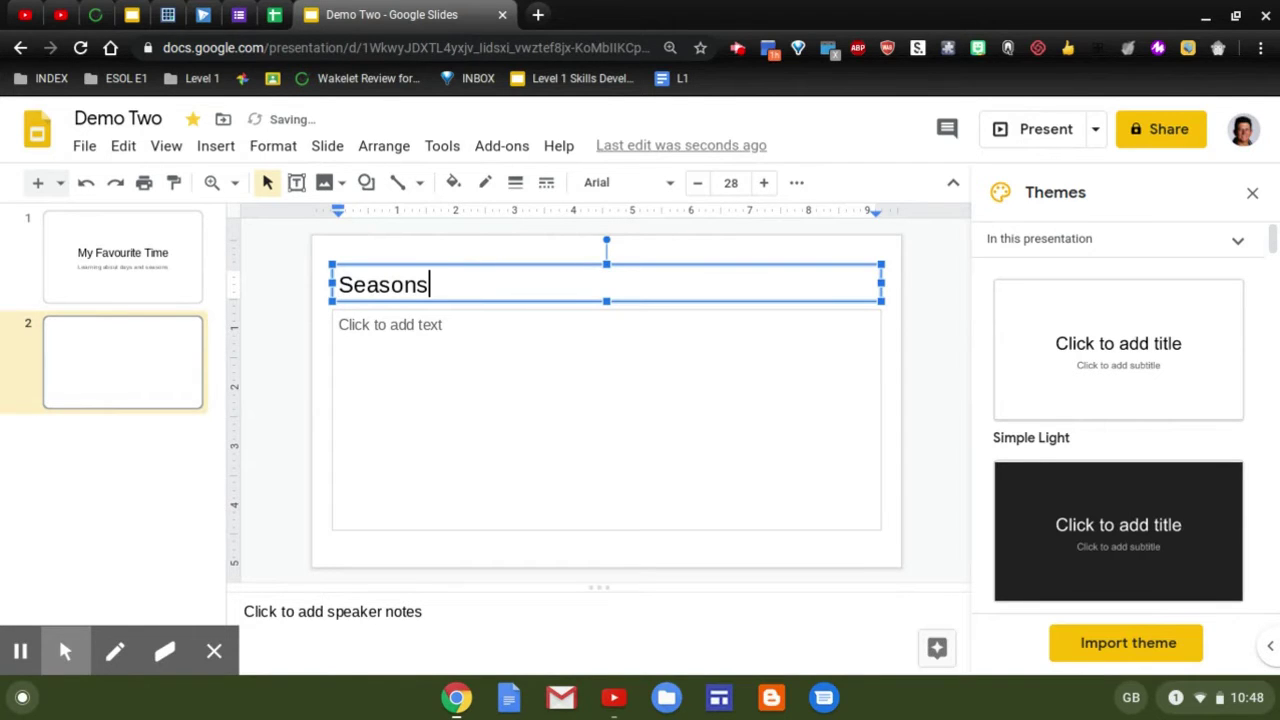
{"action": "type", "text": " of the year"}
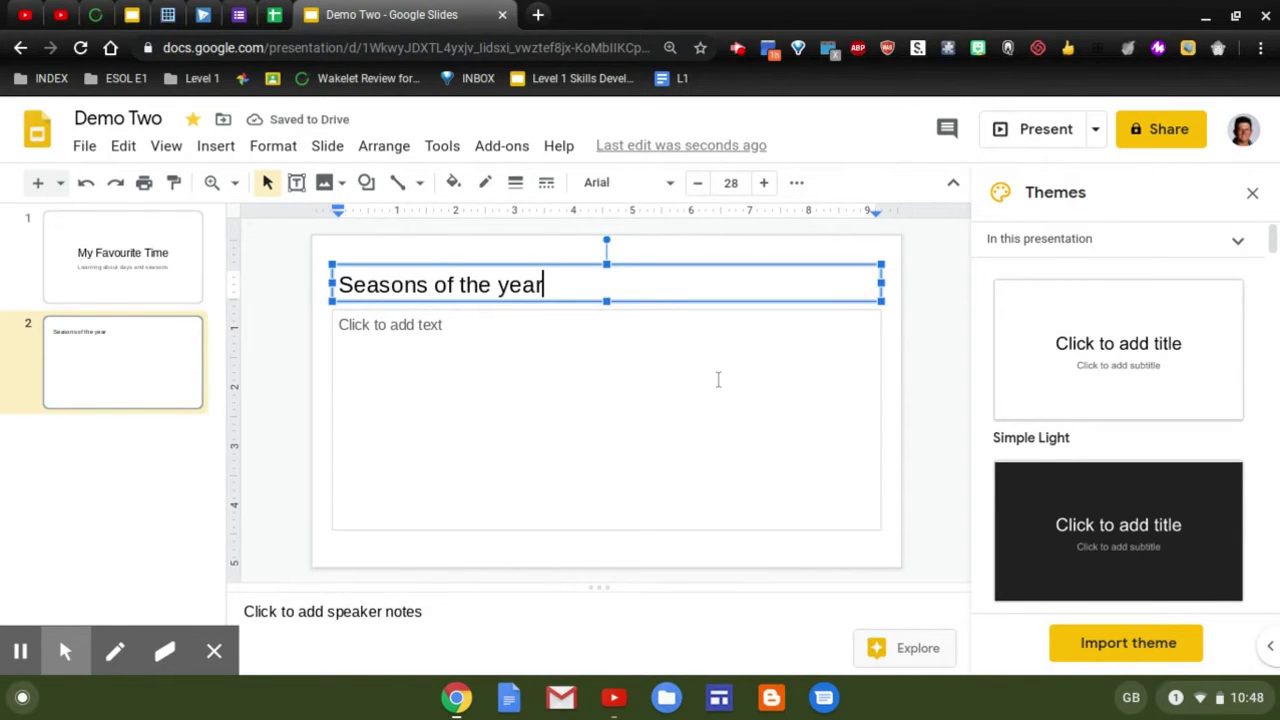
{"action": "left_click", "coordinate": [740, 389]}
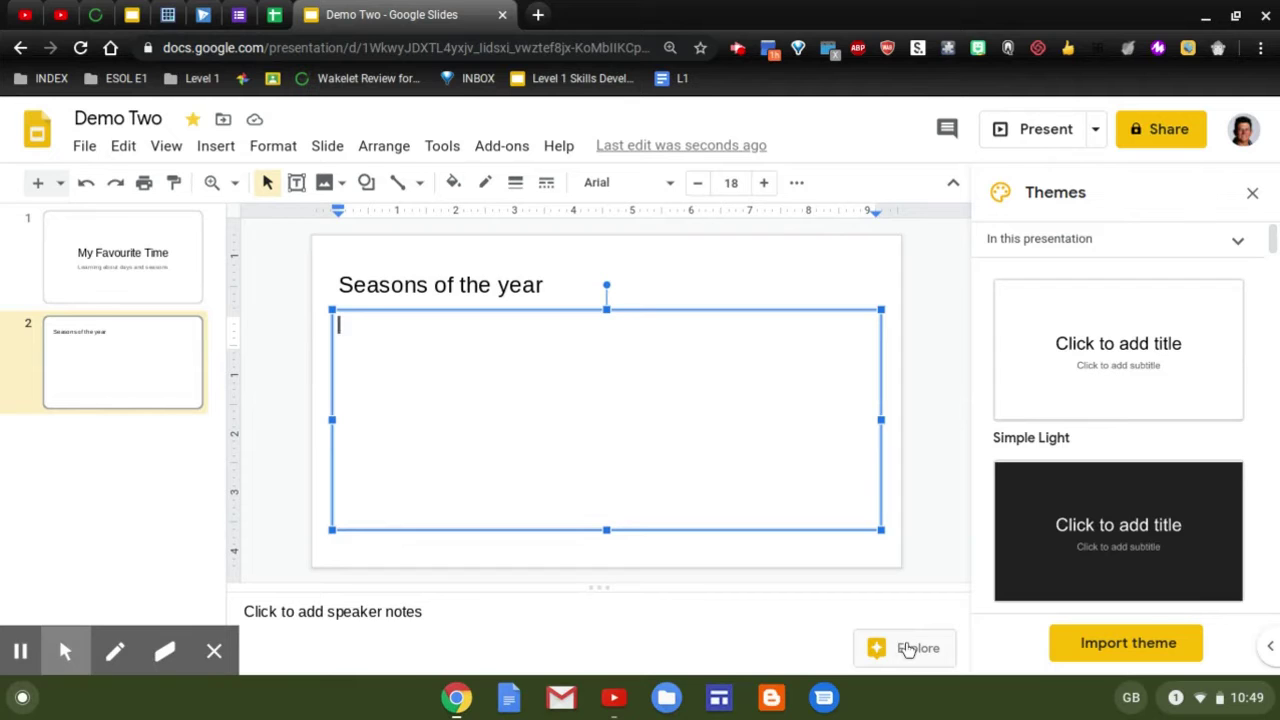
Search the Explore panel for 'seasons image' and show the image results
{"action": "left_click", "coordinate": [905, 648]}
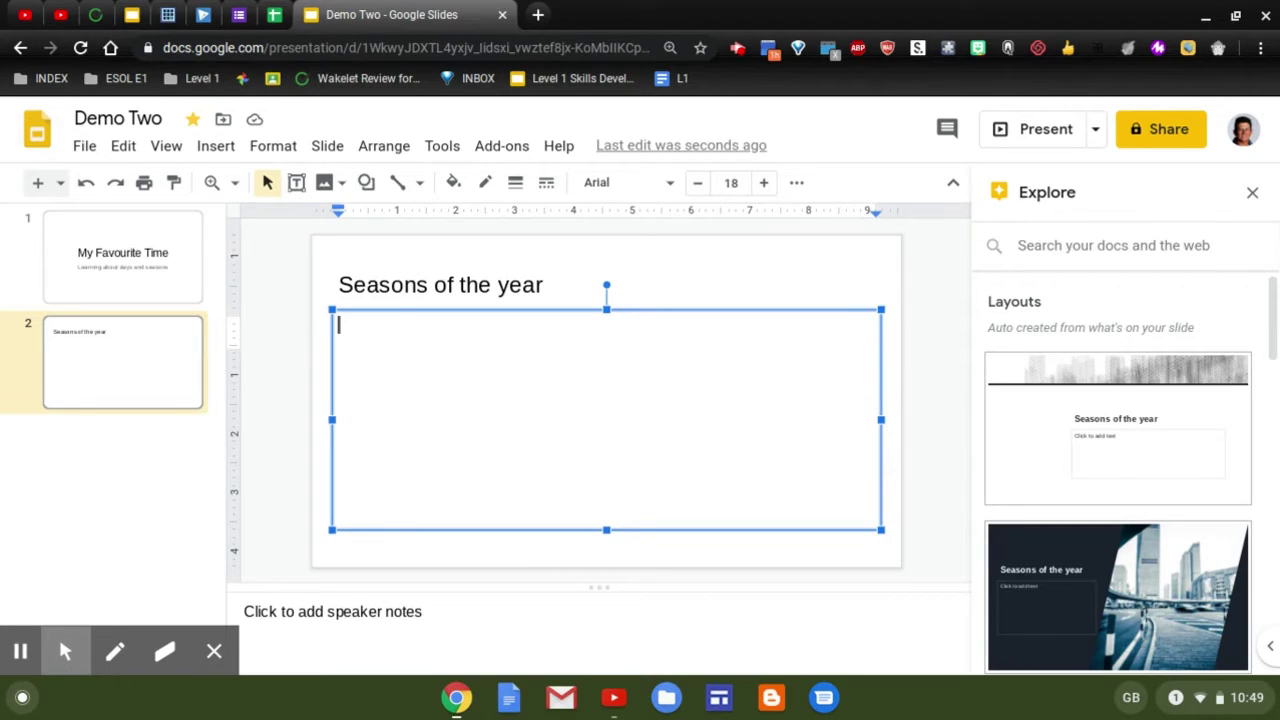
{"action": "type", "text": "seas"}
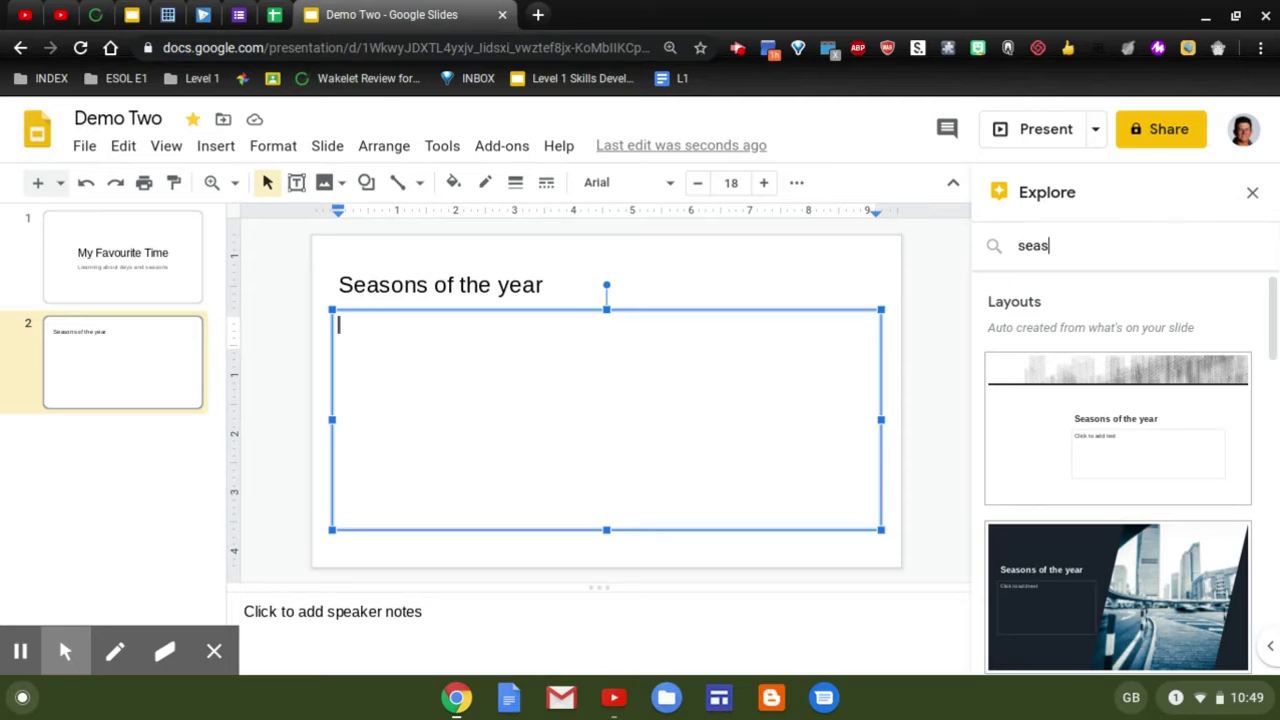
{"action": "type", "text": "ons of"}
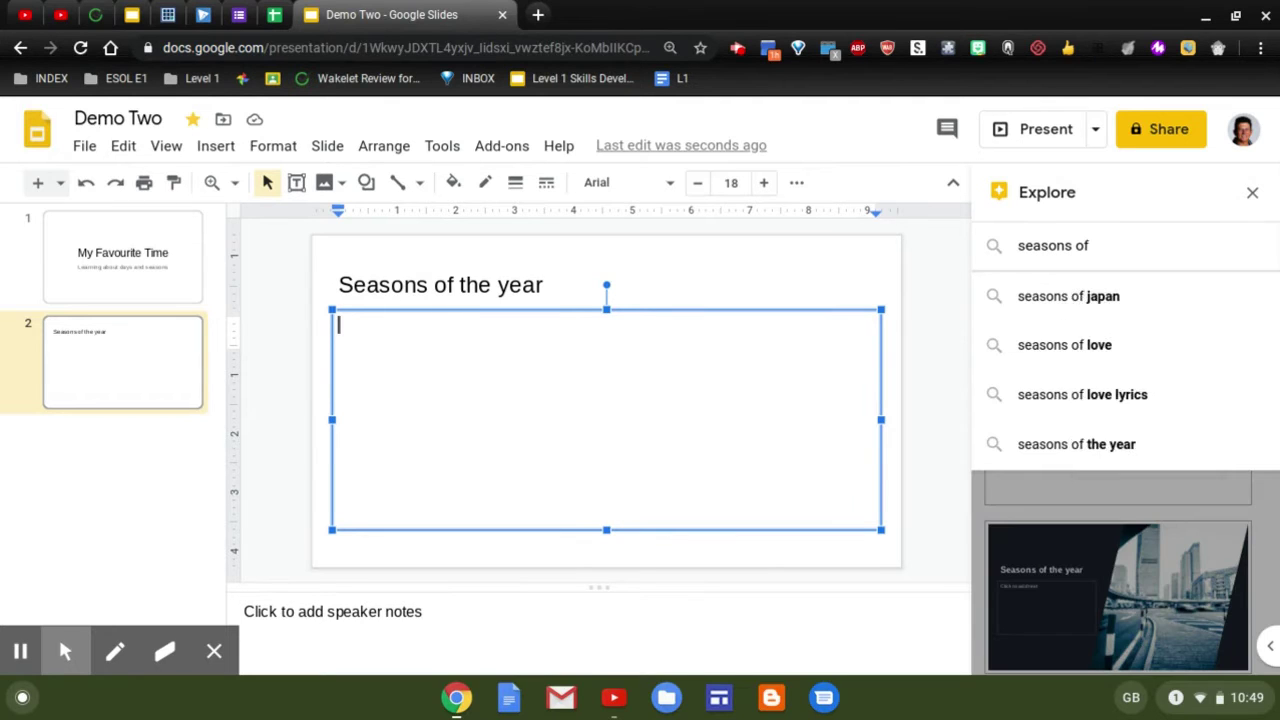
{"action": "key", "text": "BackSpace"}
{"action": "key", "text": "BackSpace"}
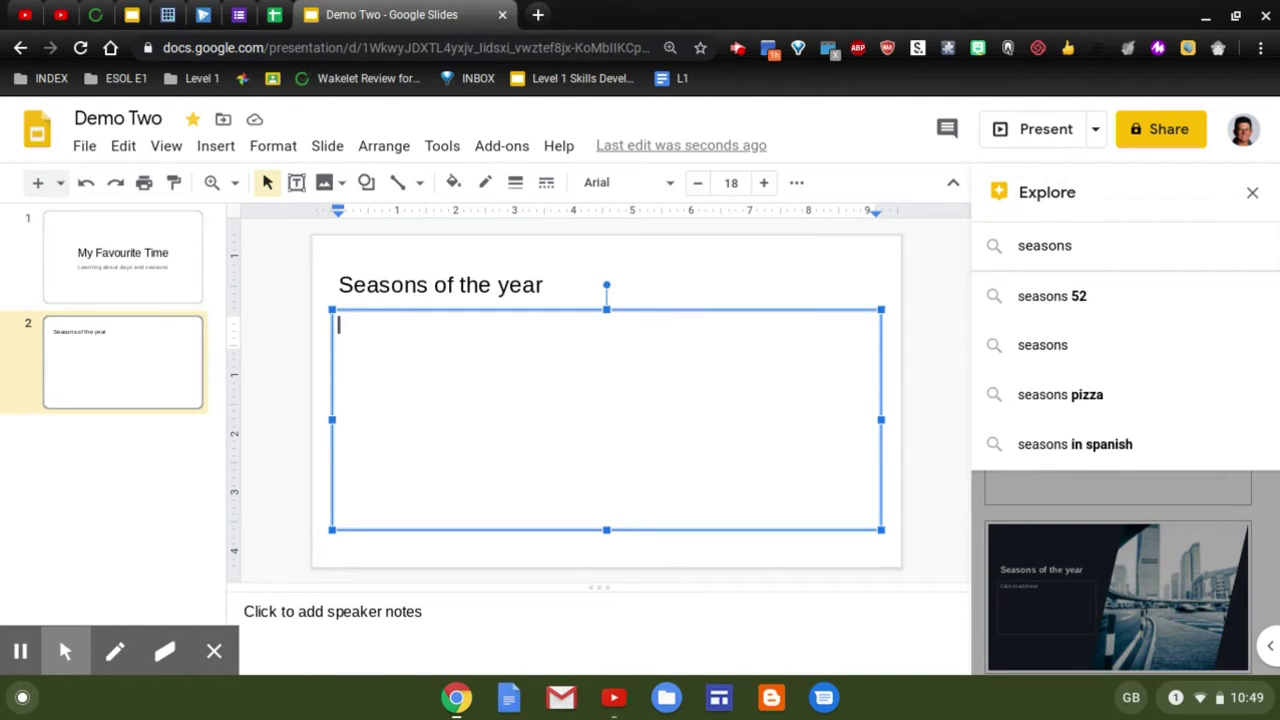
{"action": "type", "text": "image"}
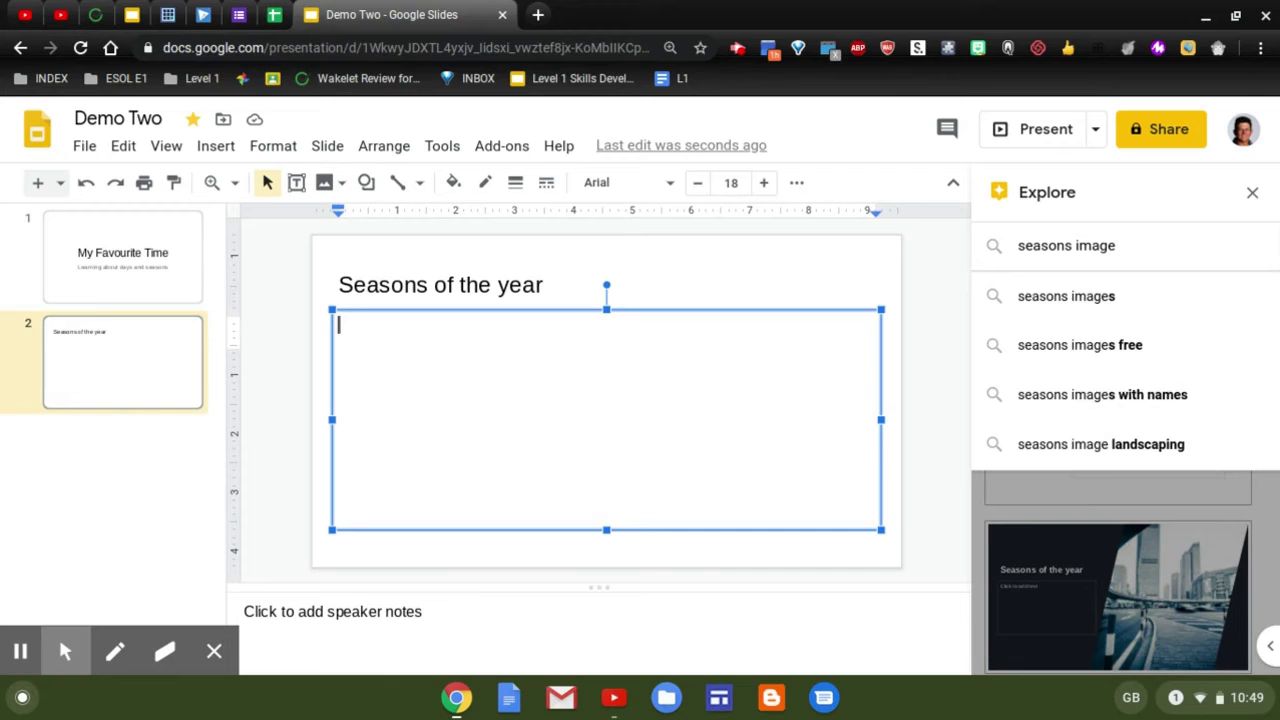
{"action": "key", "text": "Return"}
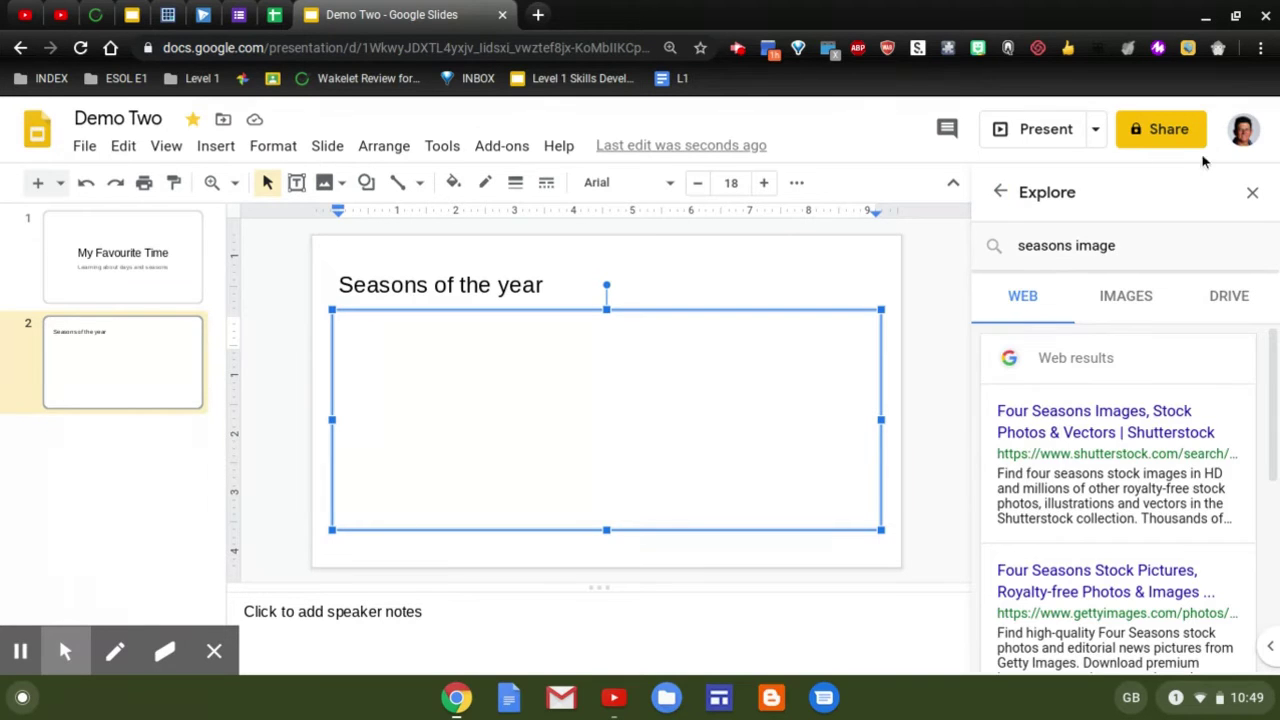
{"action": "left_click", "coordinate": [1147, 303]}
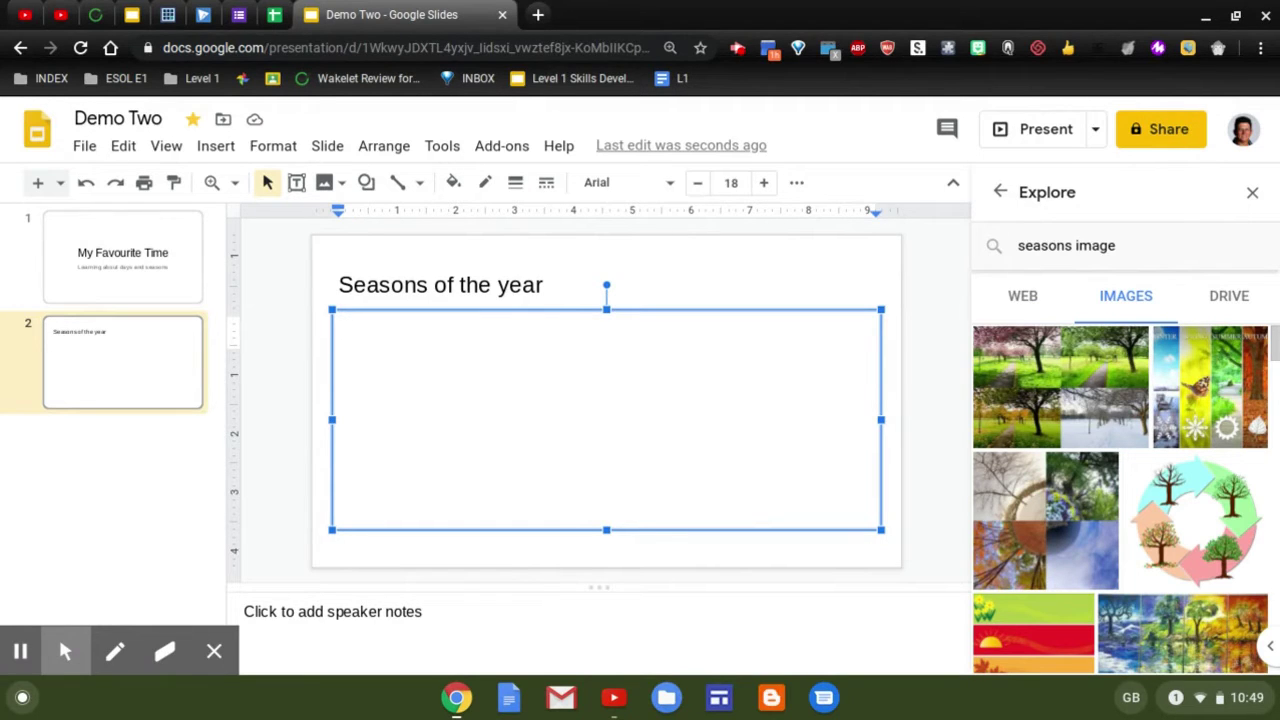
{"action": "mouse_move", "coordinate": [1060, 515]}
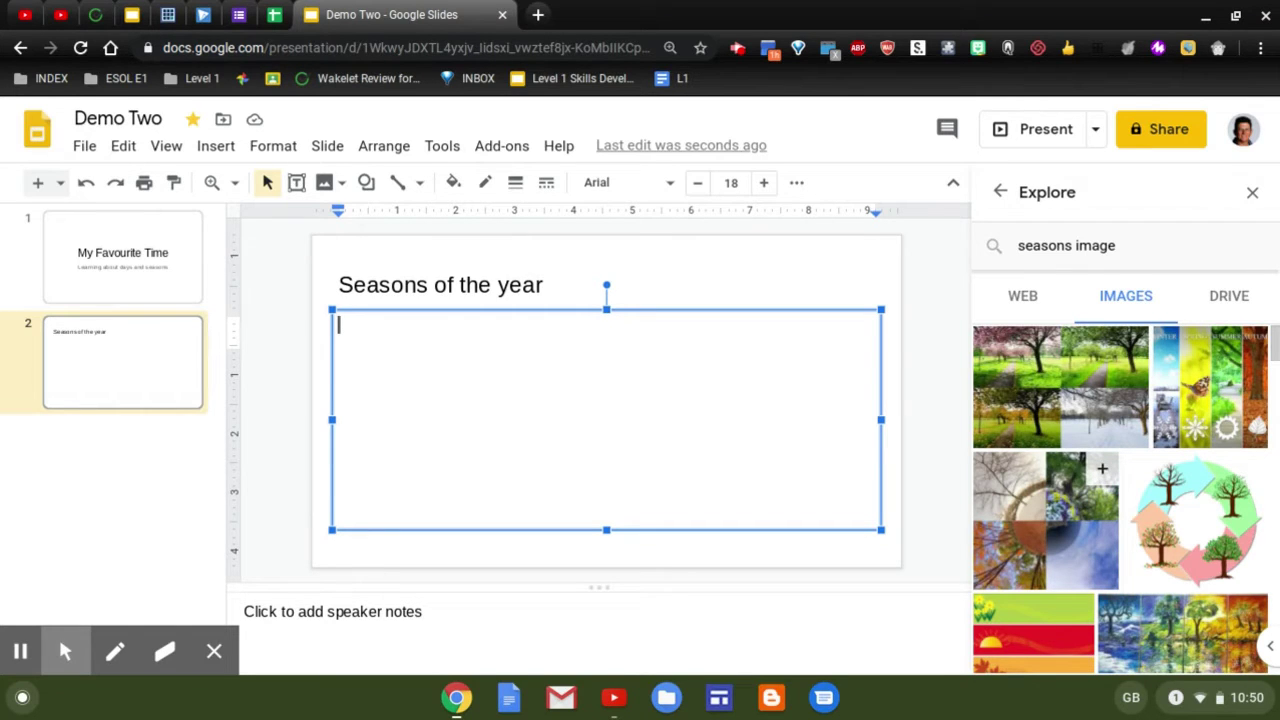
Insert the four-season collage on slide 2, shrink and reposition it, and remove its link
{"action": "left_click", "coordinate": [1102, 468]}
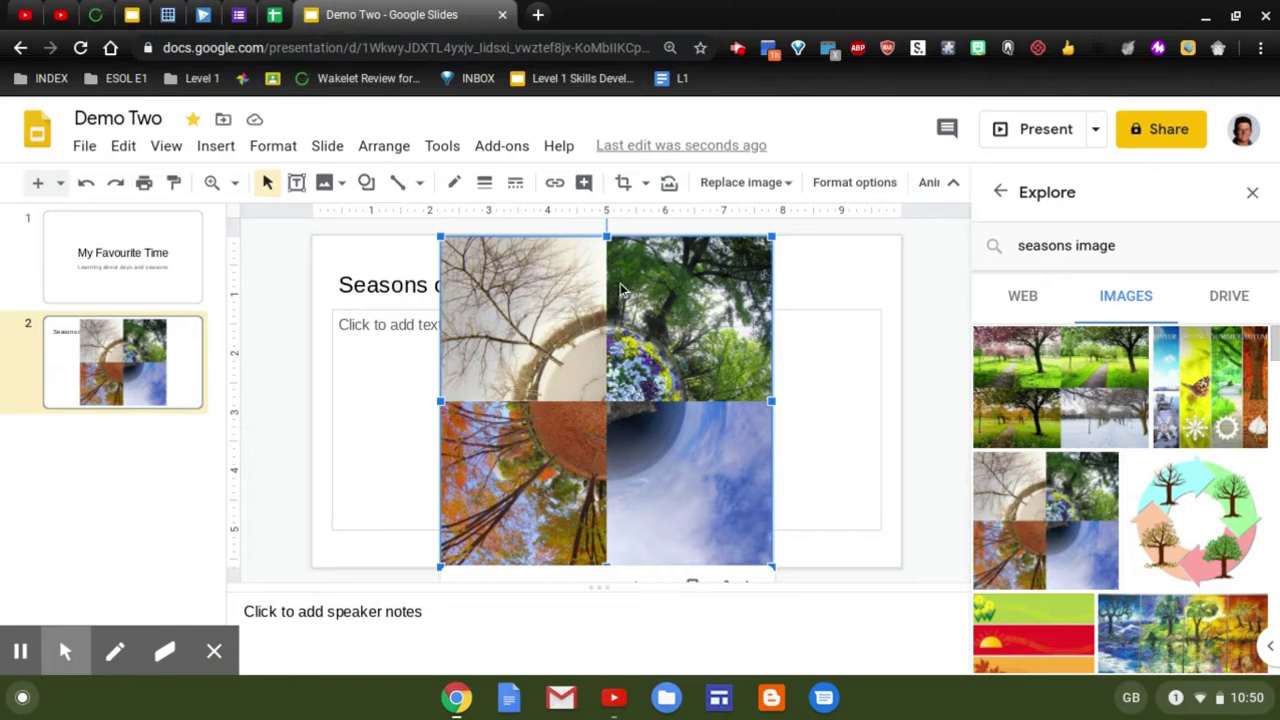
{"action": "left_click", "coordinate": [773, 237]}
{"action": "left_click_drag", "start_coordinate": [773, 237], "coordinate": [690, 368]}
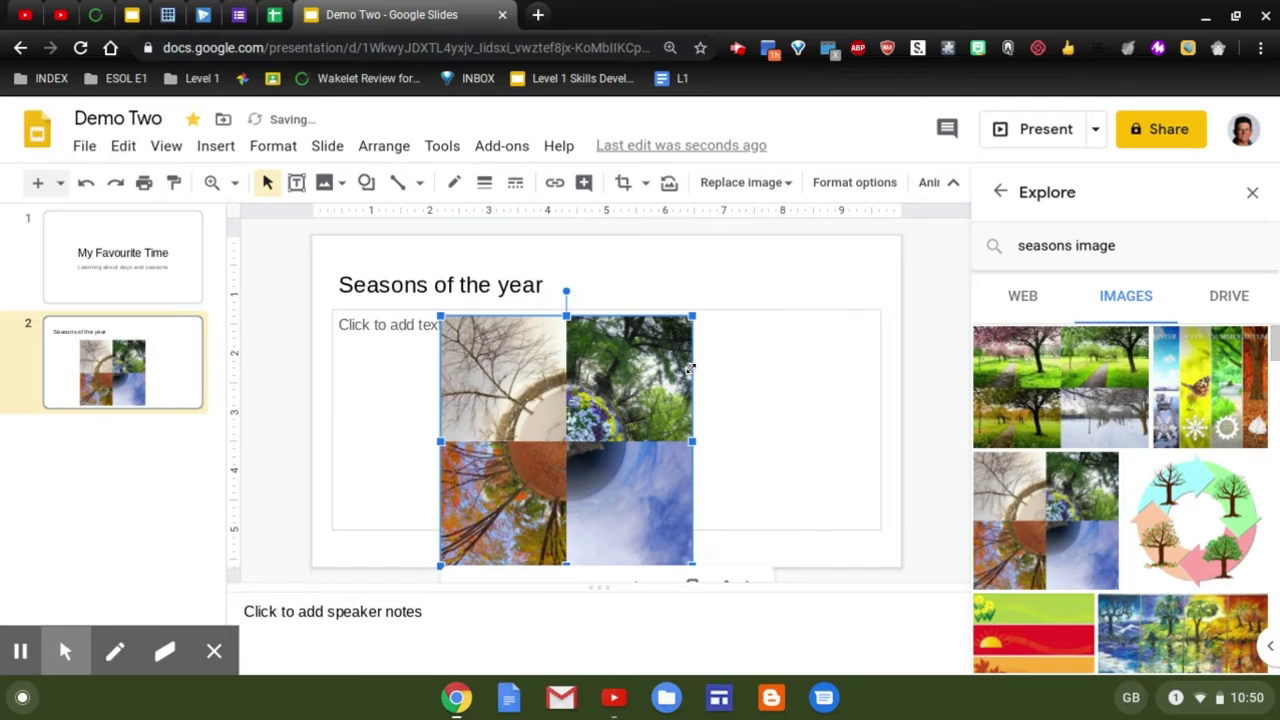
{"action": "left_click", "coordinate": [567, 316]}
{"action": "left_click_drag", "start_coordinate": [567, 322], "coordinate": [596, 324]}
{"action": "mouse_move", "coordinate": [650, 343]}
{"action": "left_mouse_down"}
{"action": "mouse_move", "coordinate": [680, 343]}
{"action": "mouse_move", "coordinate": [670, 333]}
{"action": "left_mouse_up"}
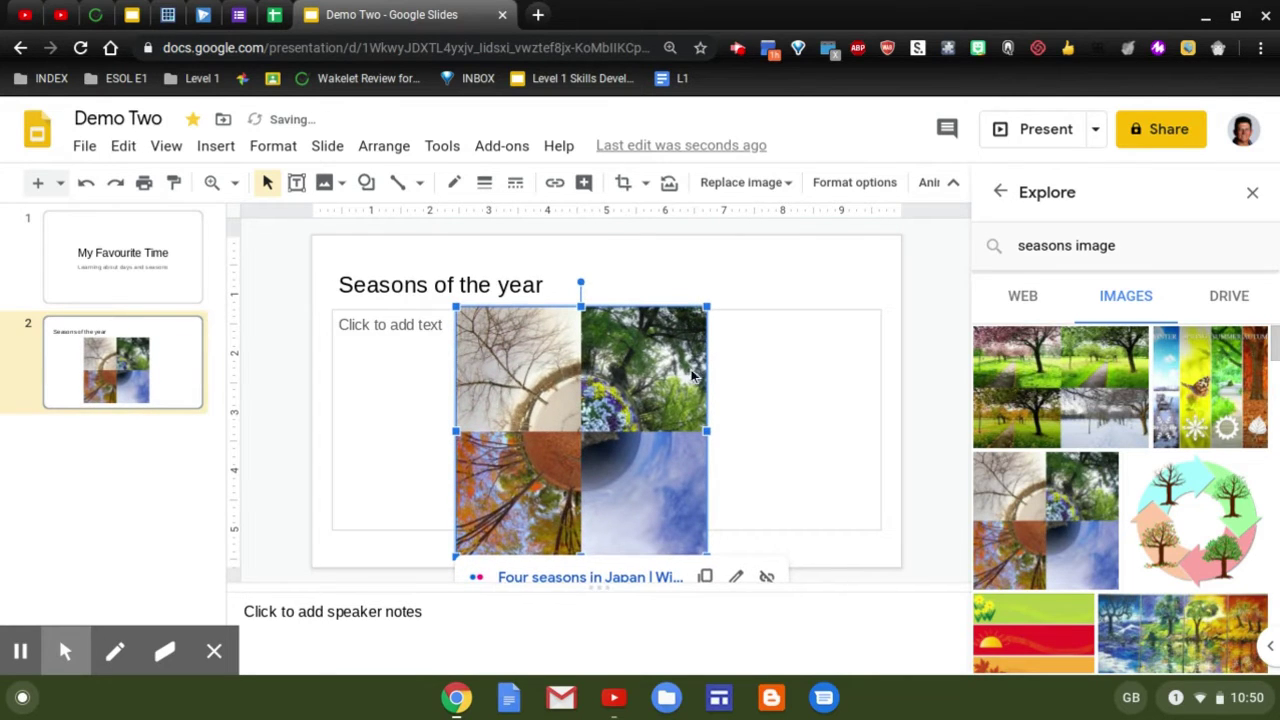
{"action": "left_click", "coordinate": [766, 579]}
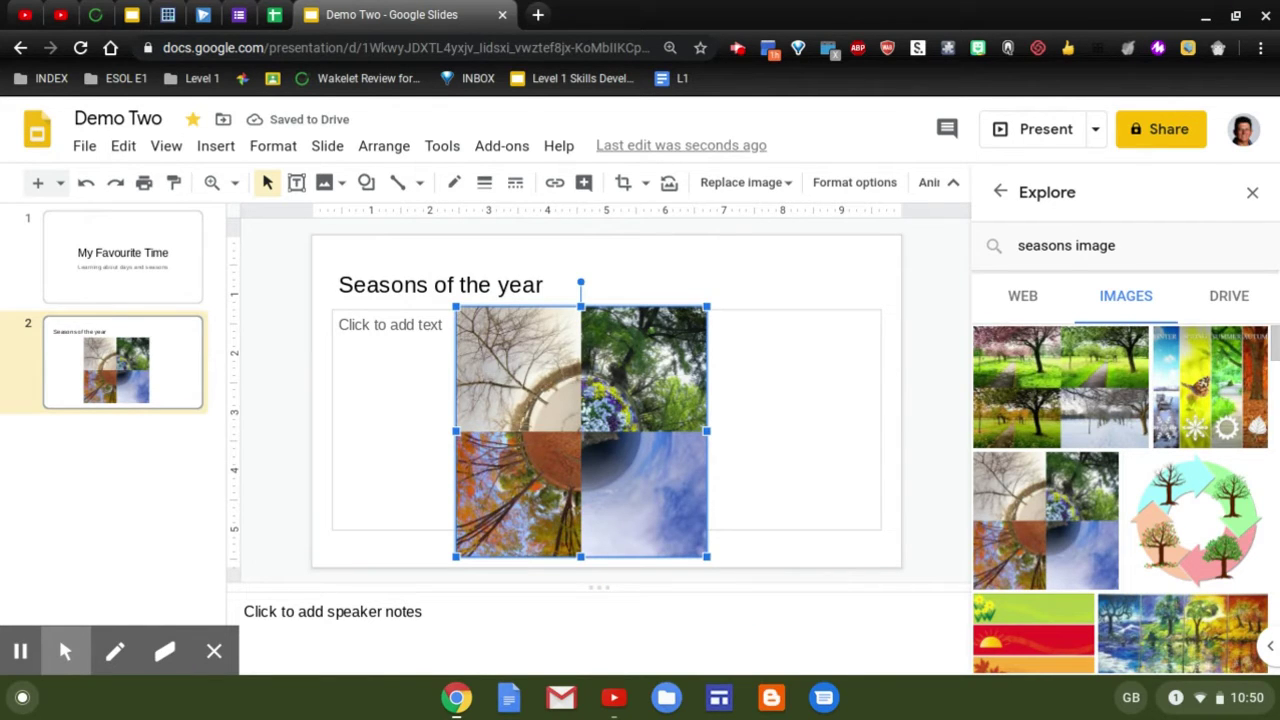
Shift the collage right, type 'What are the names of the different seasons' and narrow the text box
{"action": "key", "text": "ctrl+z"}
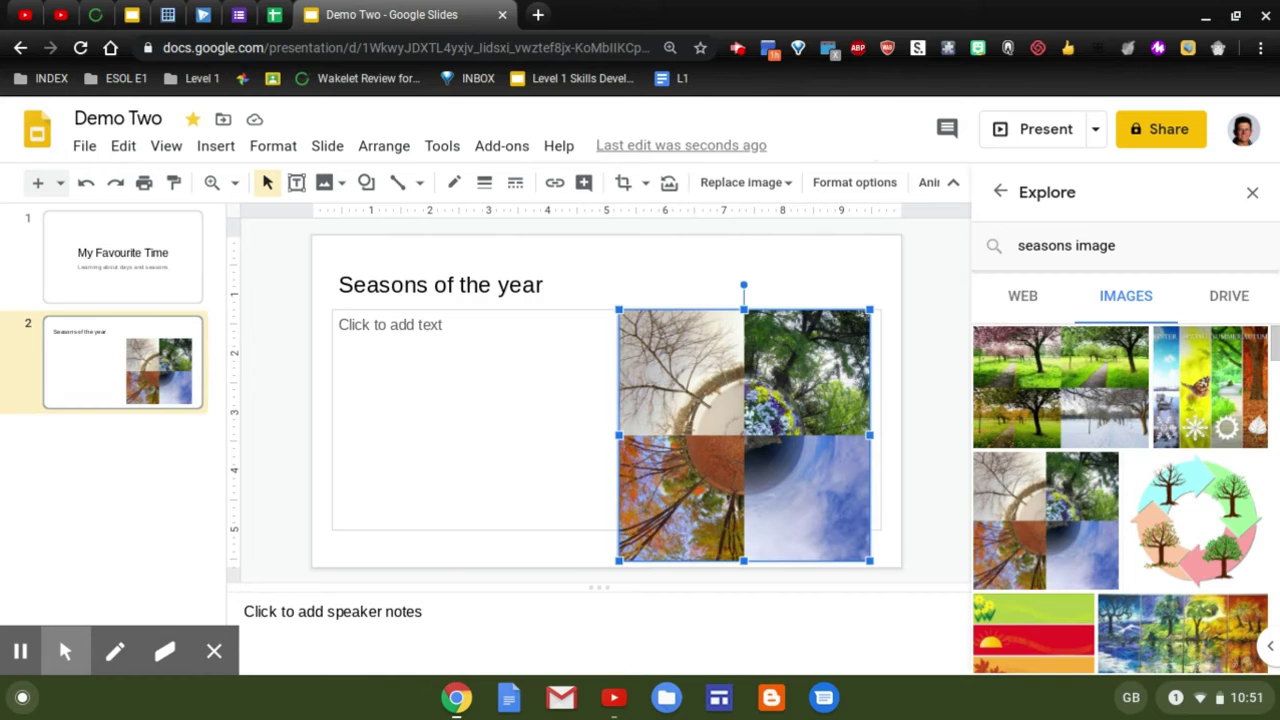
{"action": "left_click", "coordinate": [423, 330]}
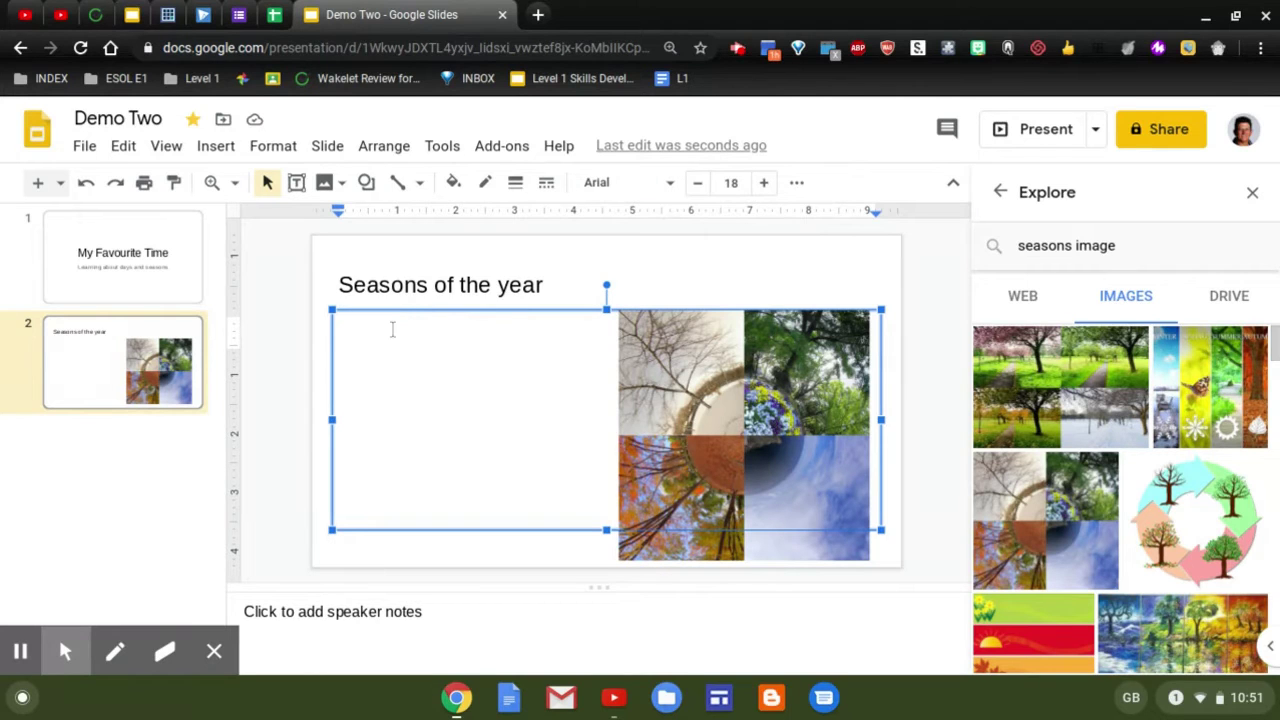
{"action": "type", "text": "What are the name"}
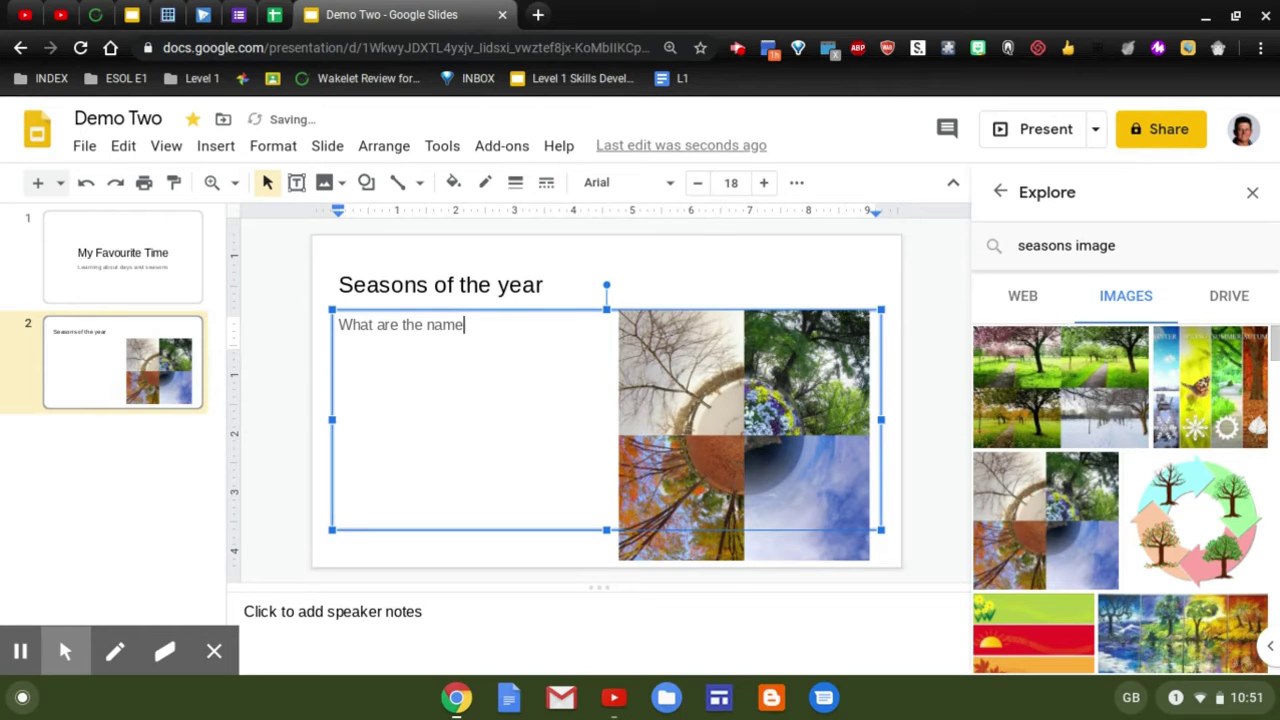
{"action": "type", "text": "s of the differe"}
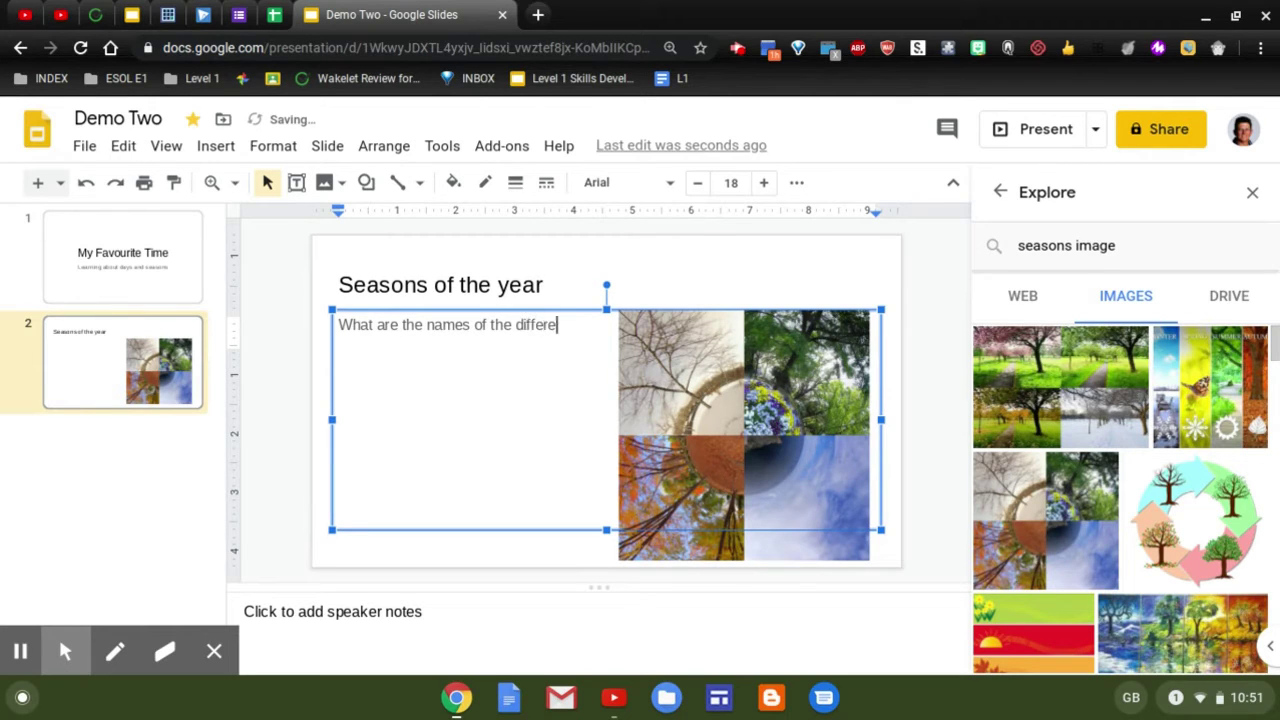
{"action": "type", "text": "nt season"}
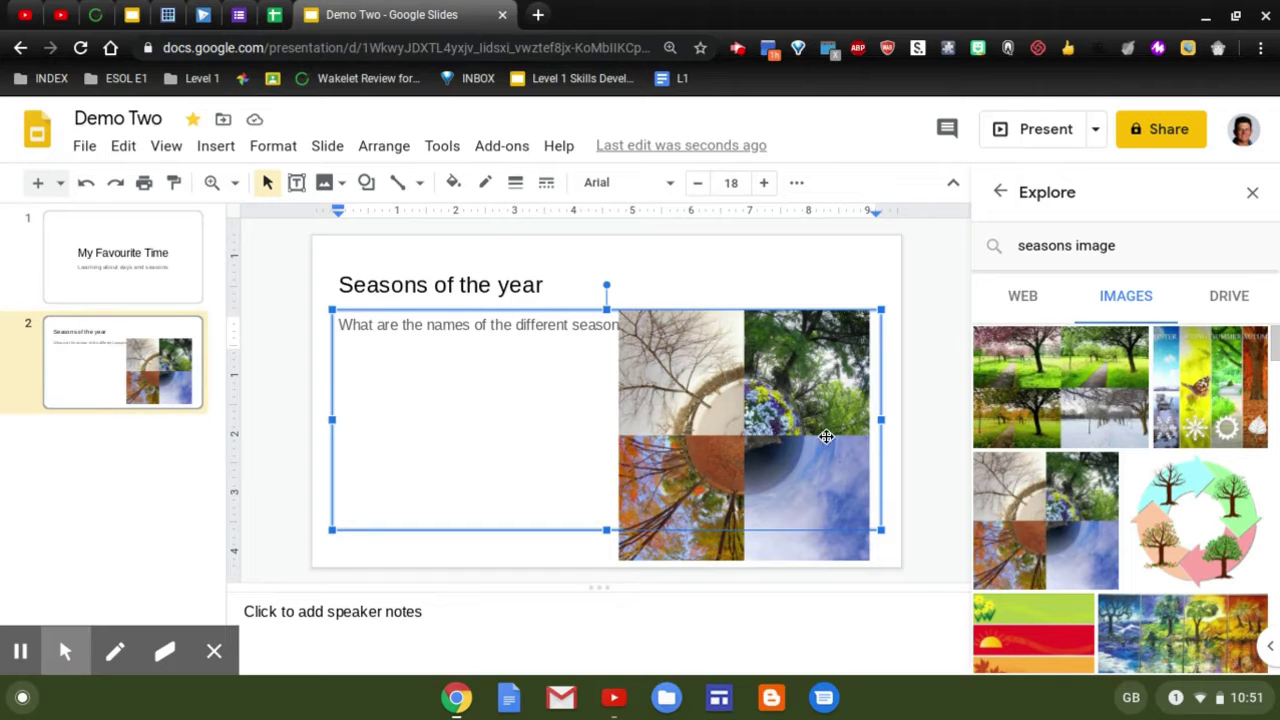
{"action": "left_click_drag", "start_coordinate": [882, 421], "coordinate": [608, 422]}
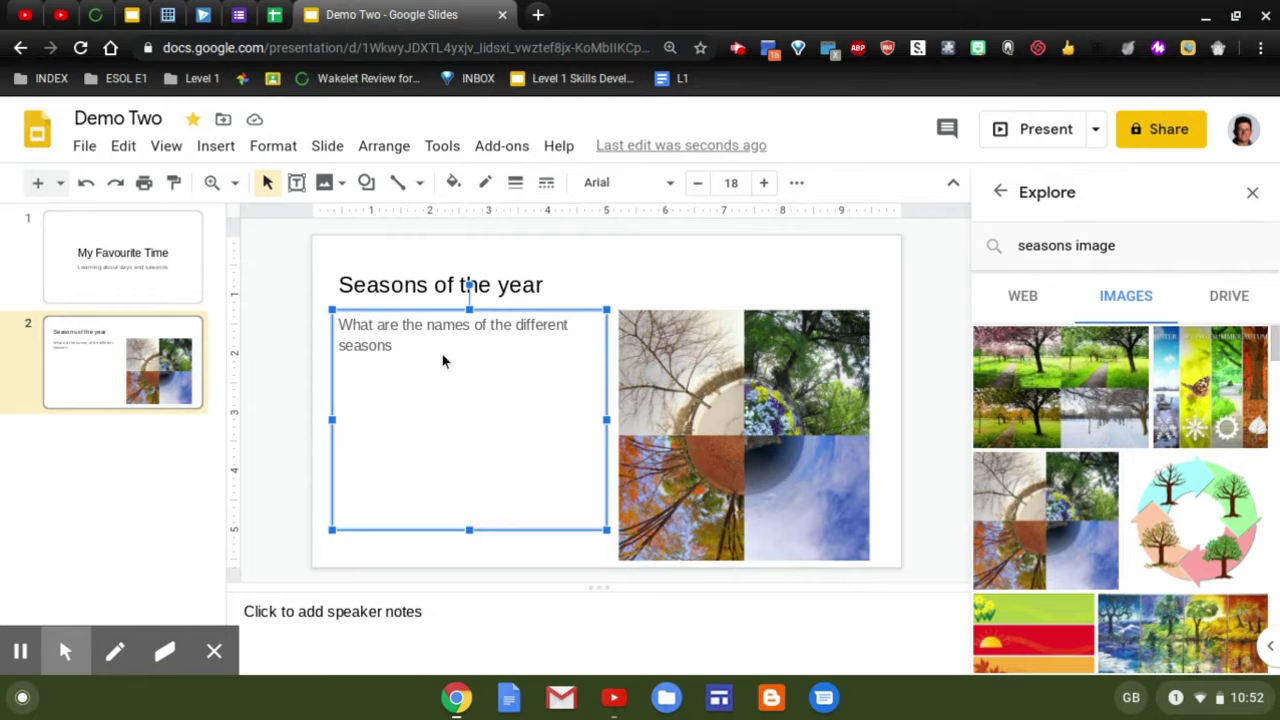
Set the slide 2 question text to font size 30
{"action": "triple_click", "coordinate": [355, 328]}
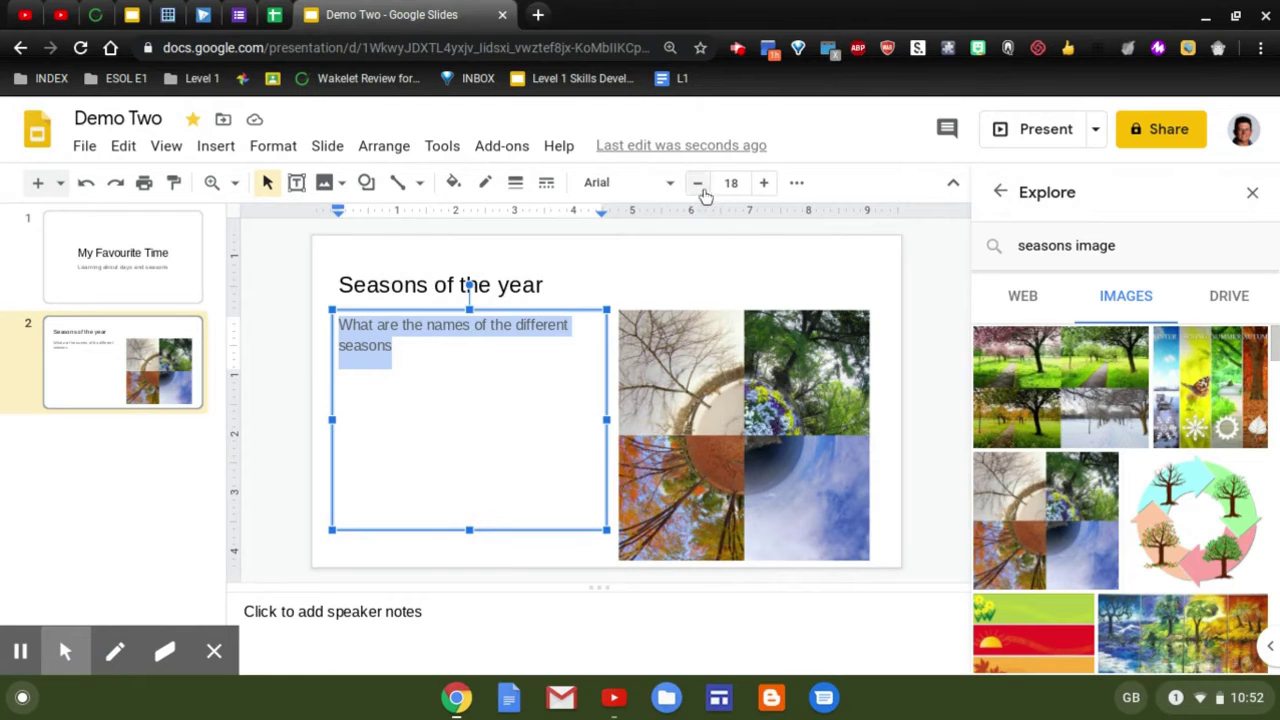
{"action": "left_click", "coordinate": [764, 184]}
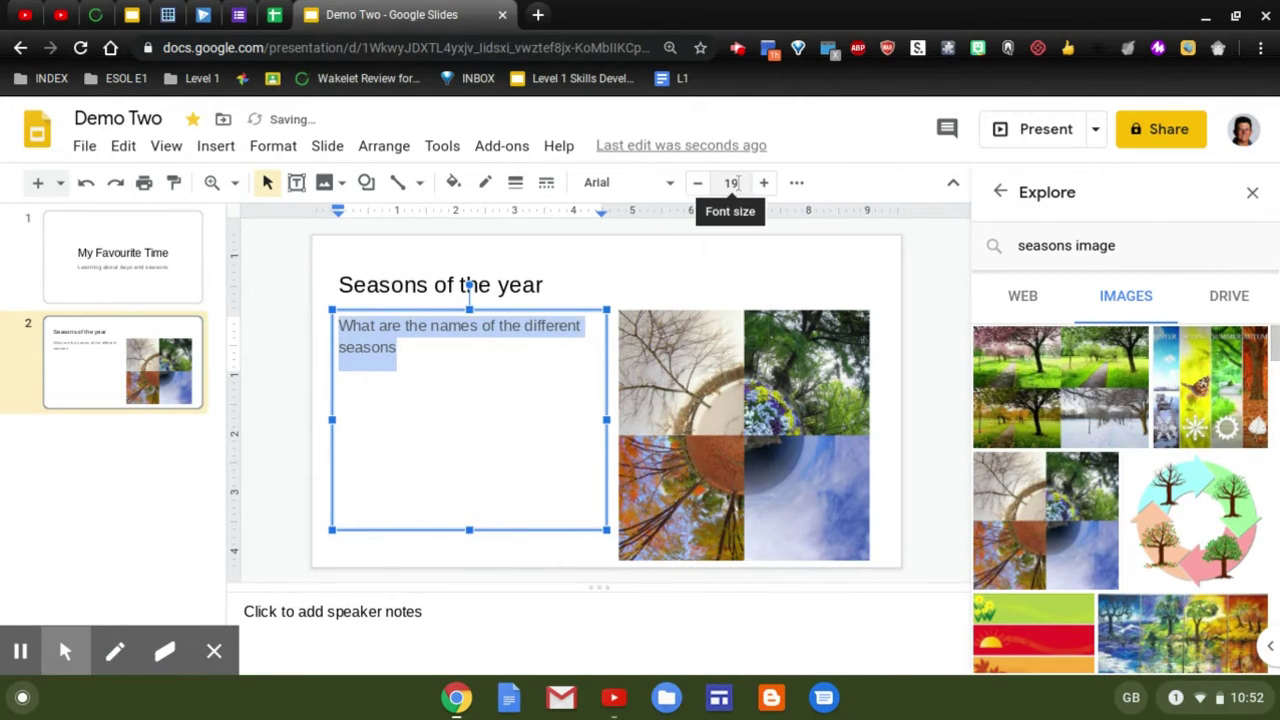
{"action": "left_click", "coordinate": [731, 183]}
{"action": "key", "text": "BackSpace"}
{"action": "key", "text": "BackSpace"}
{"action": "type", "text": "30"}
{"action": "key", "text": "Return"}
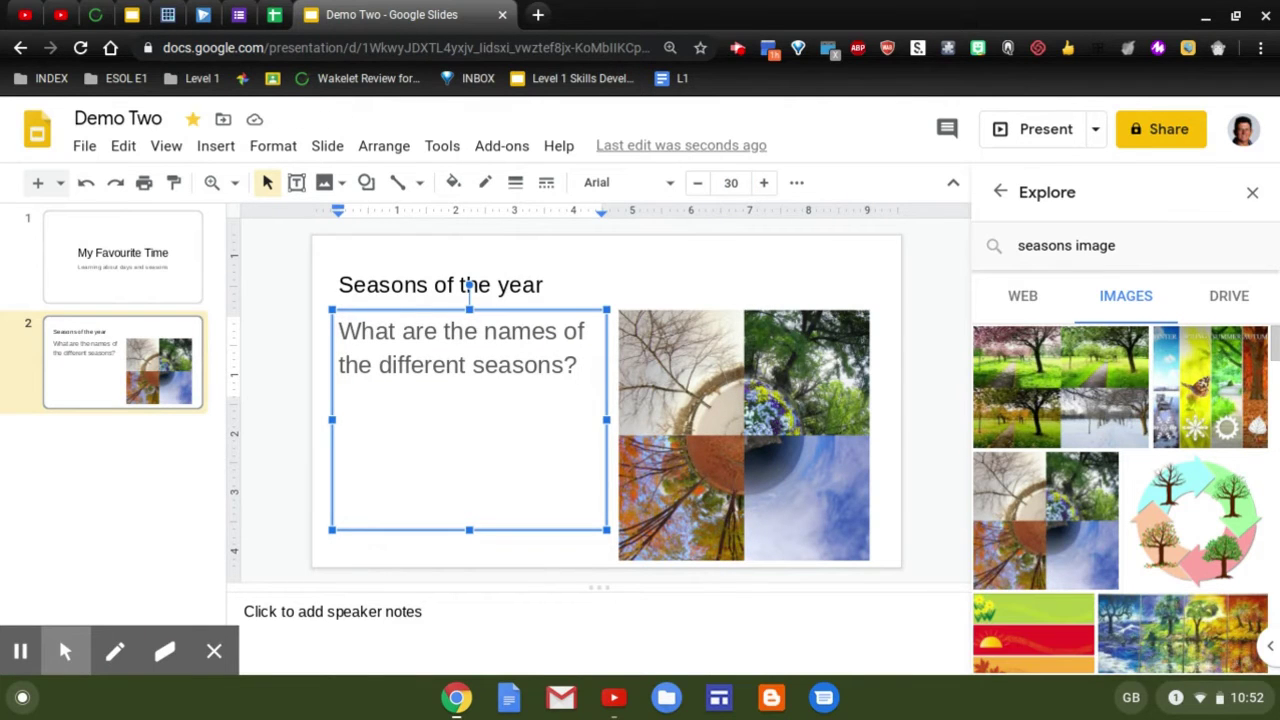
Add the line 'Write them below!' under the question, followed by an empty line
{"action": "key", "text": "Return"}
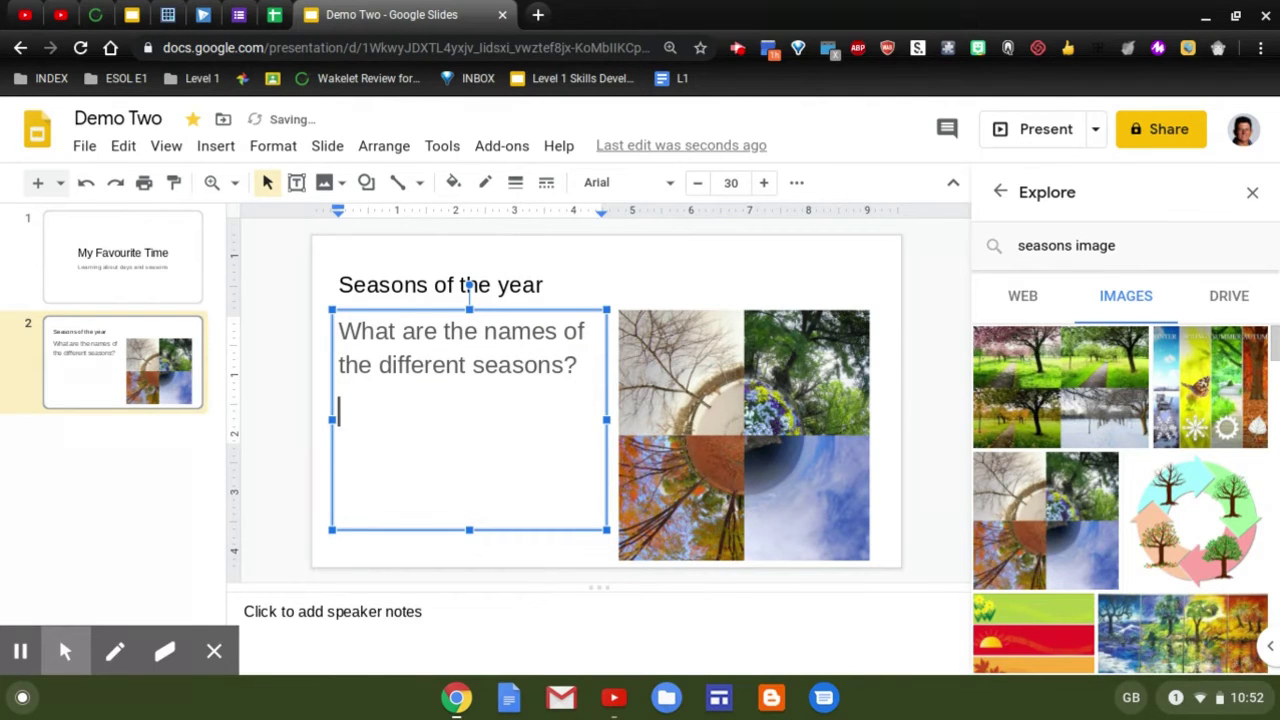
{"action": "type", "text": "Write "}
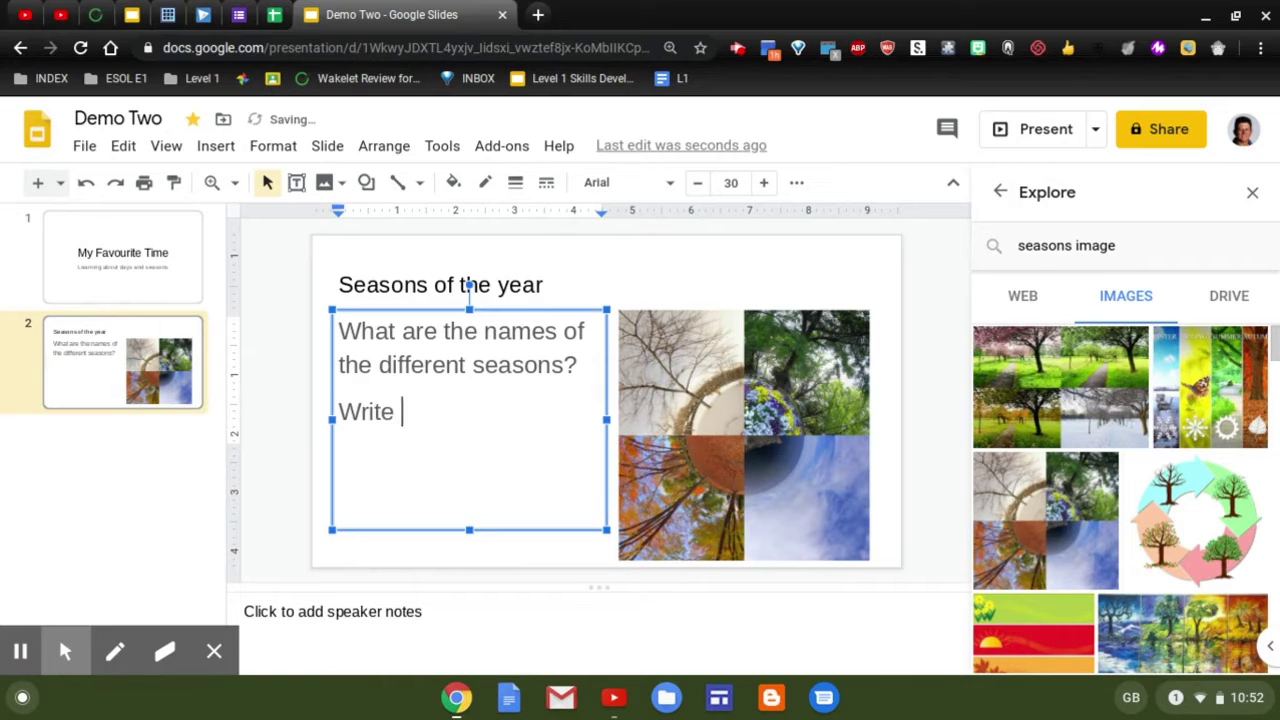
{"action": "type", "text": "them belo"}
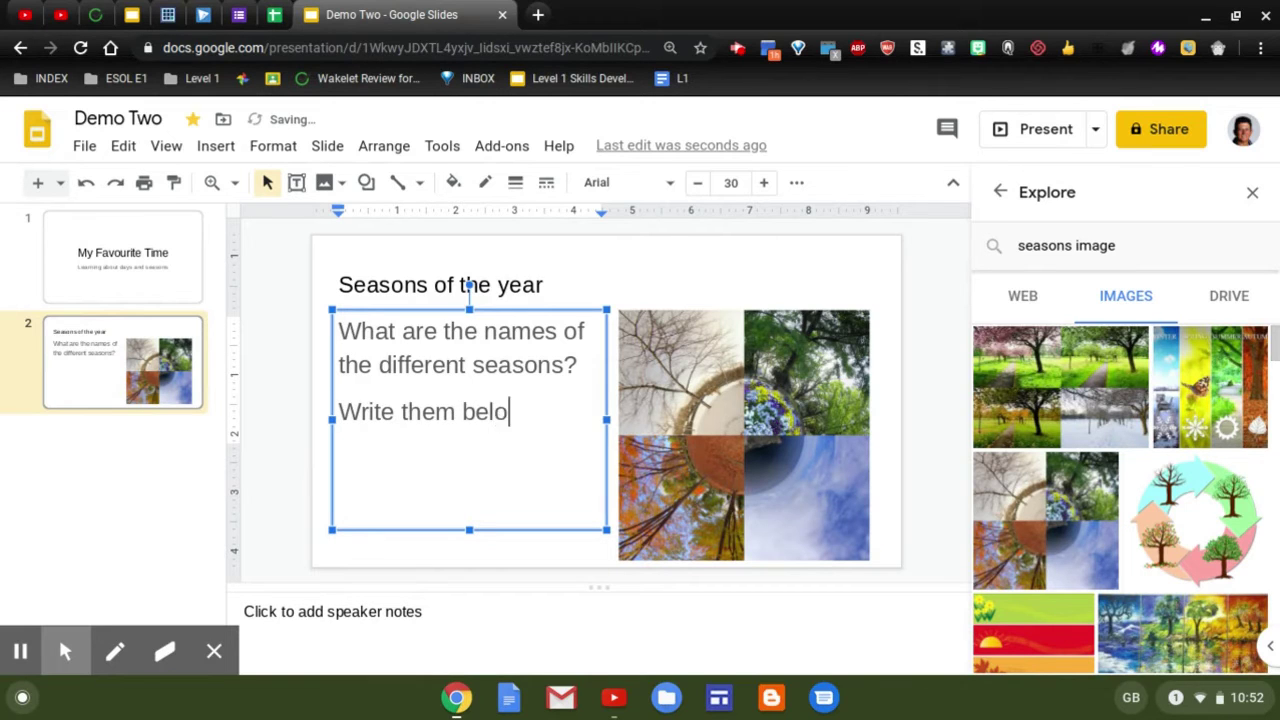
{"action": "type", "text": "w!"}
{"action": "key", "text": "Return"}
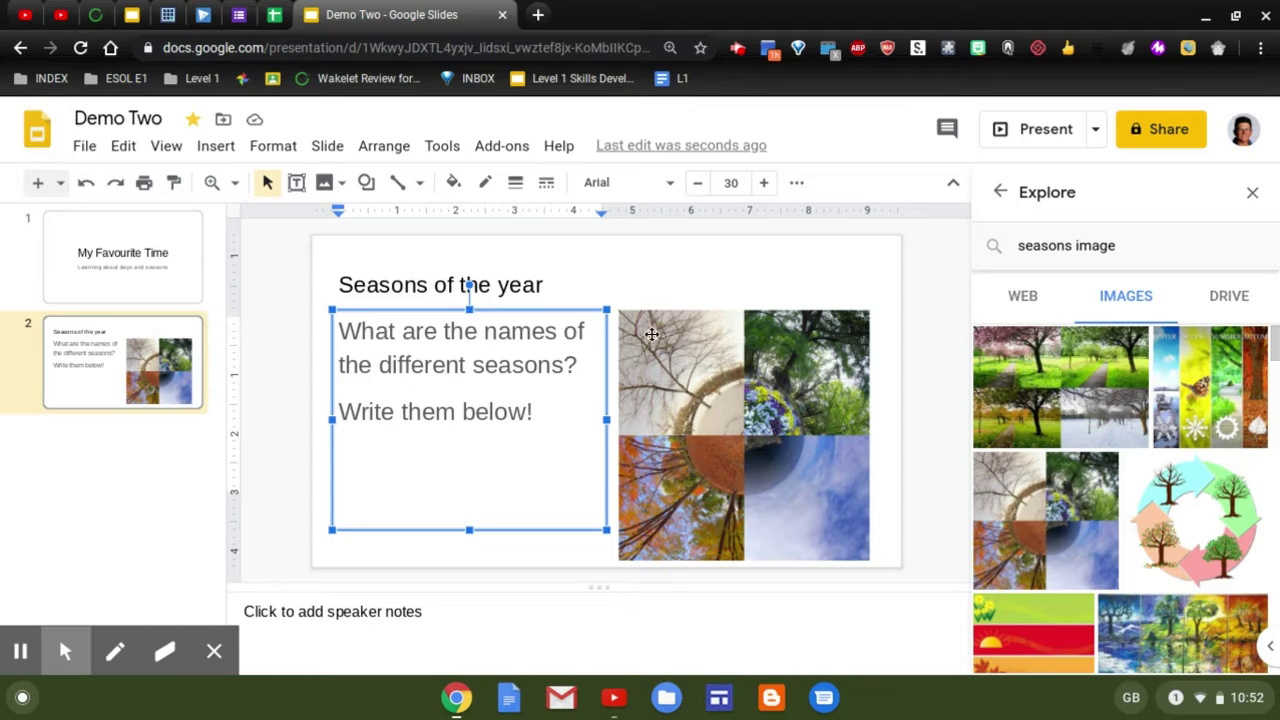
Duplicate slide 2 as slide 3 with Ctrl+D and bring up the Insert video dialog
{"action": "left_click", "coordinate": [110, 380]}
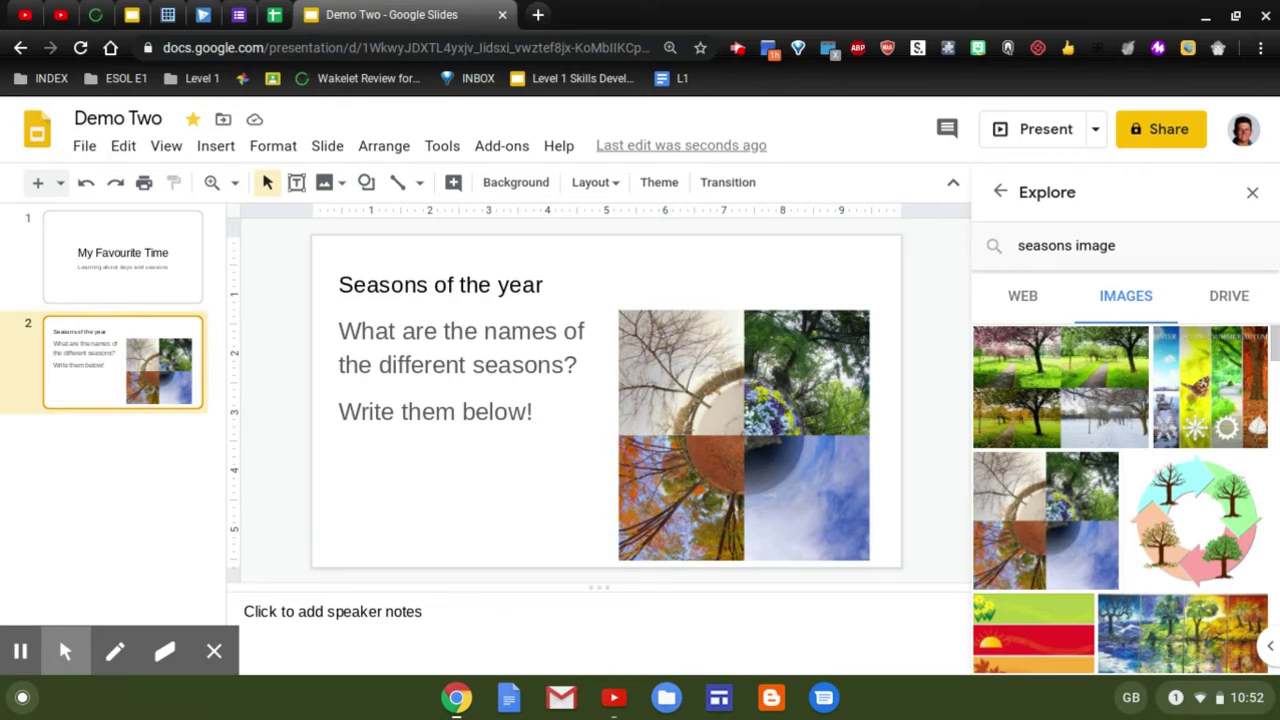
{"action": "key", "text": "ctrl+d"}
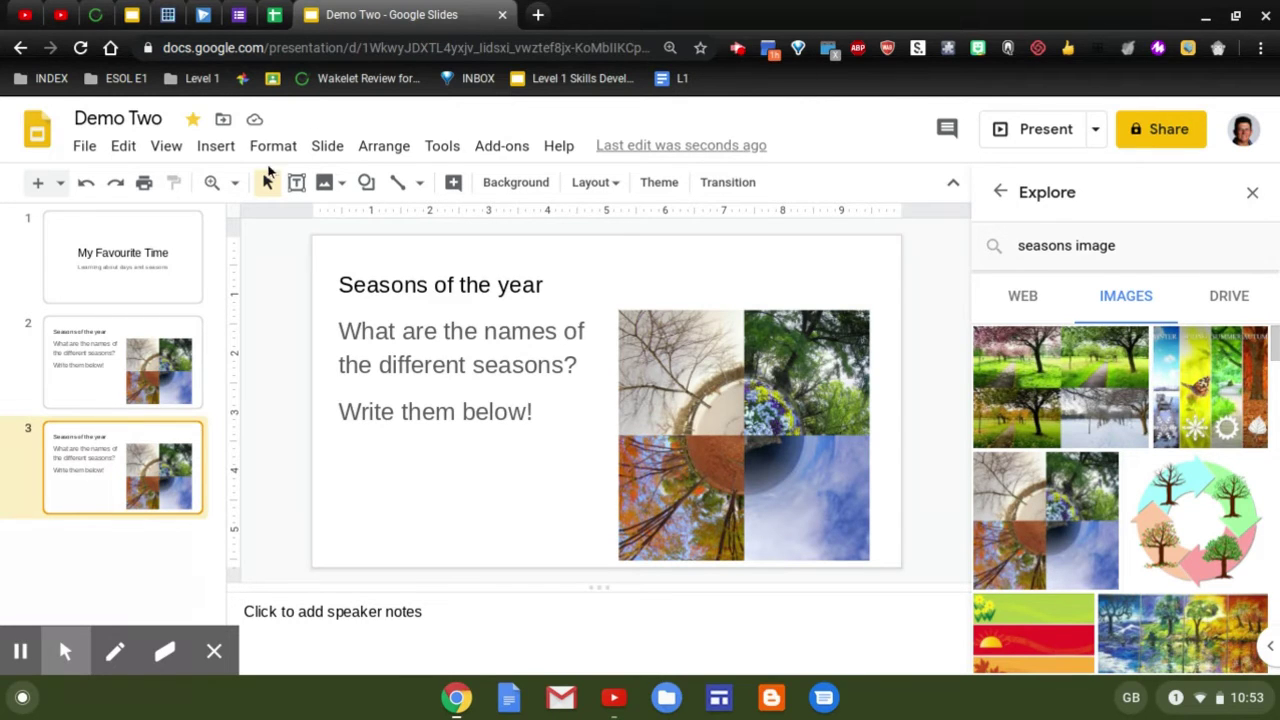
{"action": "left_click", "coordinate": [214, 148]}
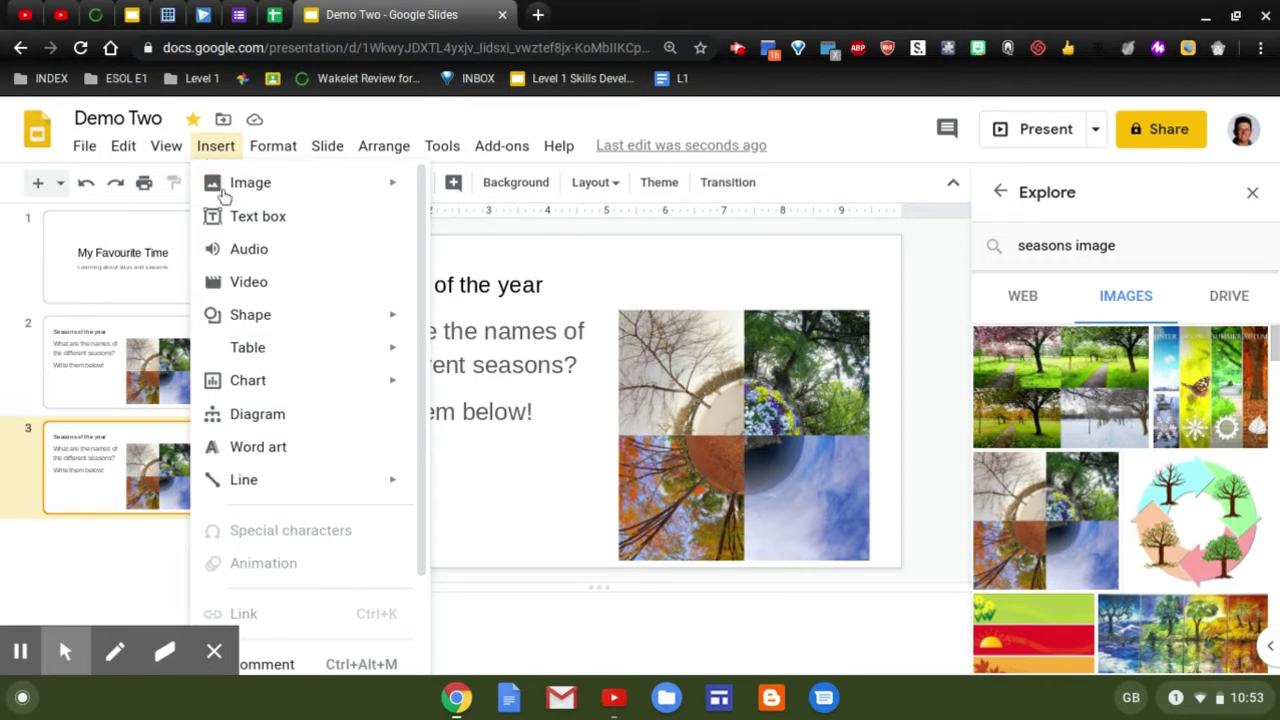
{"action": "left_click", "coordinate": [262, 289]}
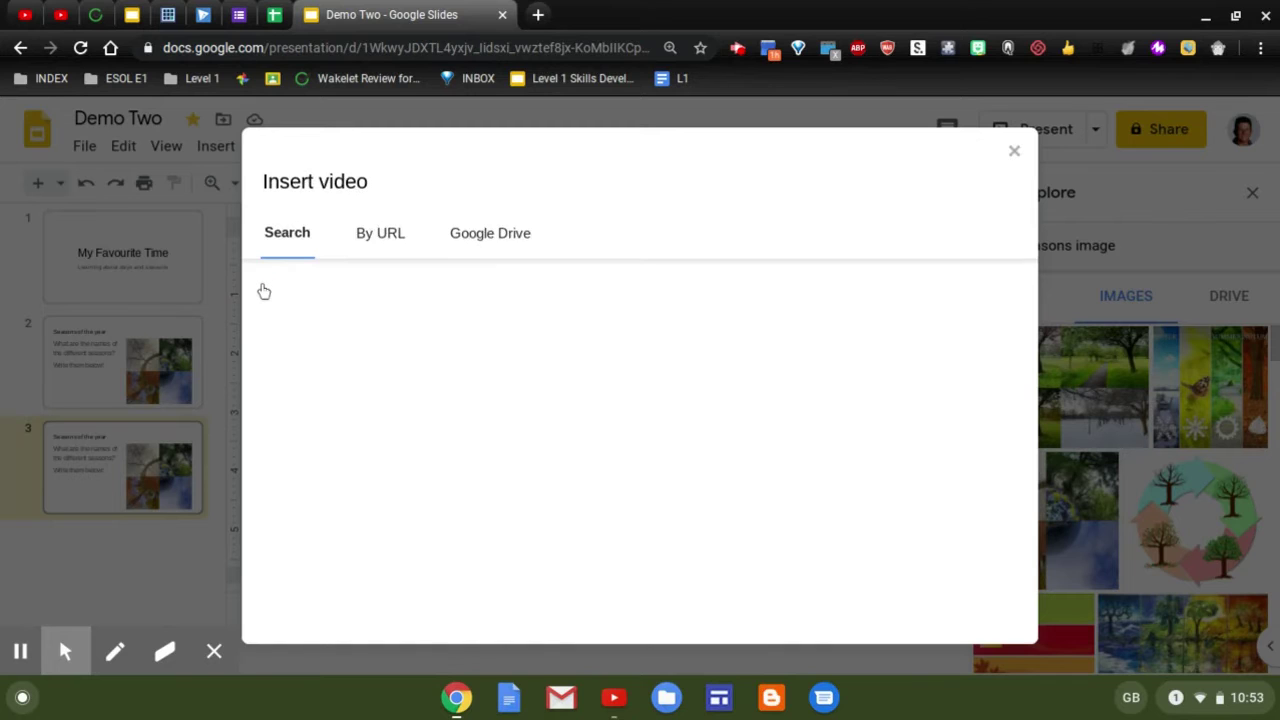
Search YouTube for 'names of seasons song' and insert the Kiboomers 'If You Know All the Seasons' video
{"action": "left_click", "coordinate": [446, 298]}
{"action": "type", "text": "names o"}
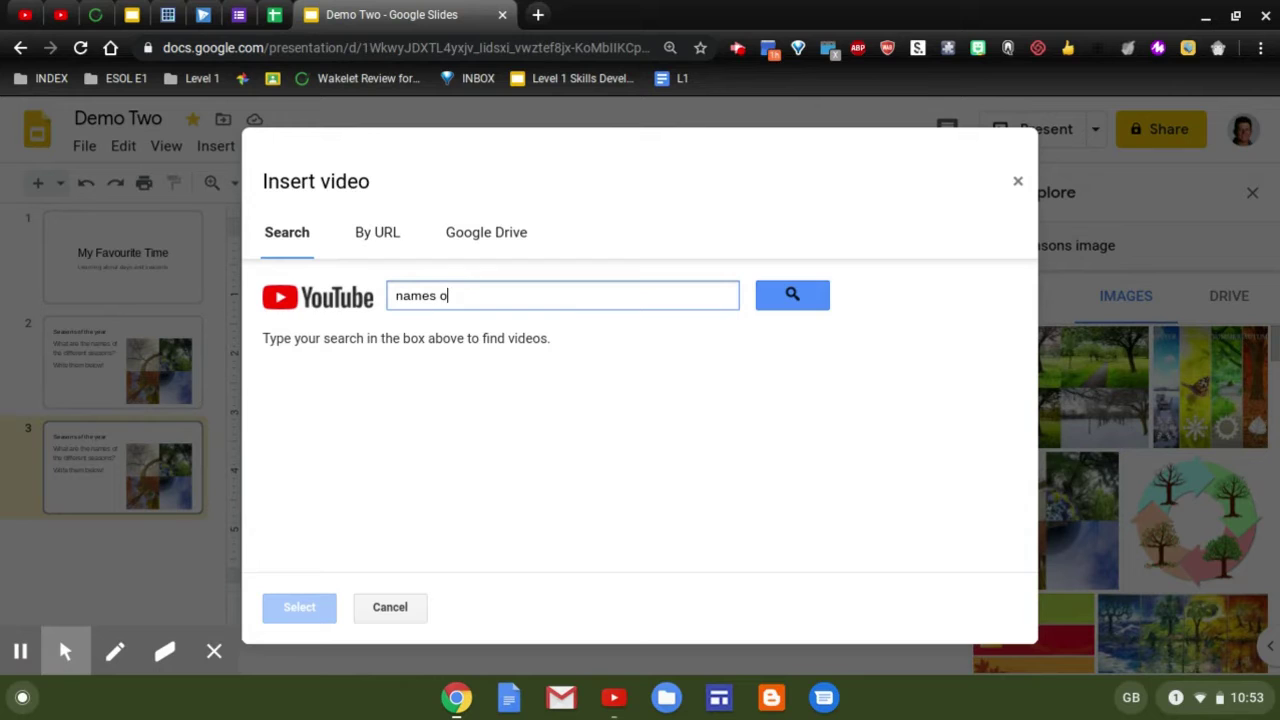
{"action": "type", "text": "f seasons song"}
{"action": "key", "text": "Return"}
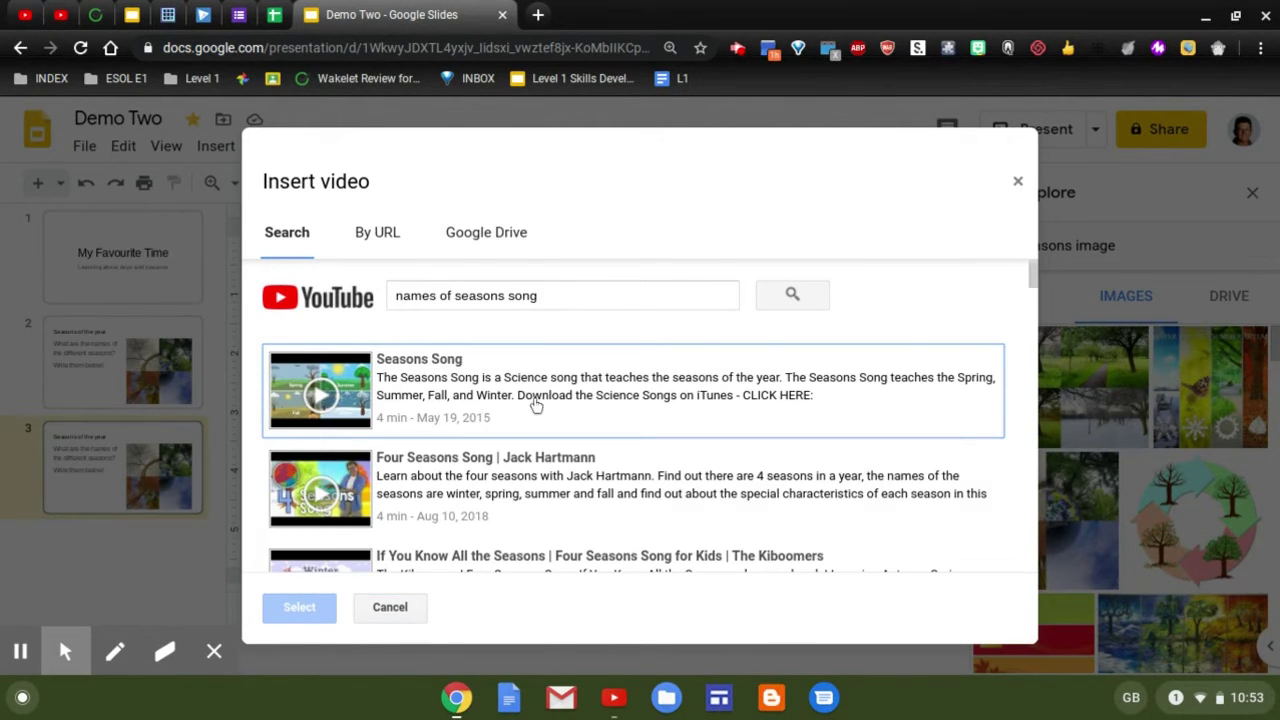
{"action": "scroll", "coordinate": [536, 404], "scroll_direction": "down", "scroll_amount": 2}
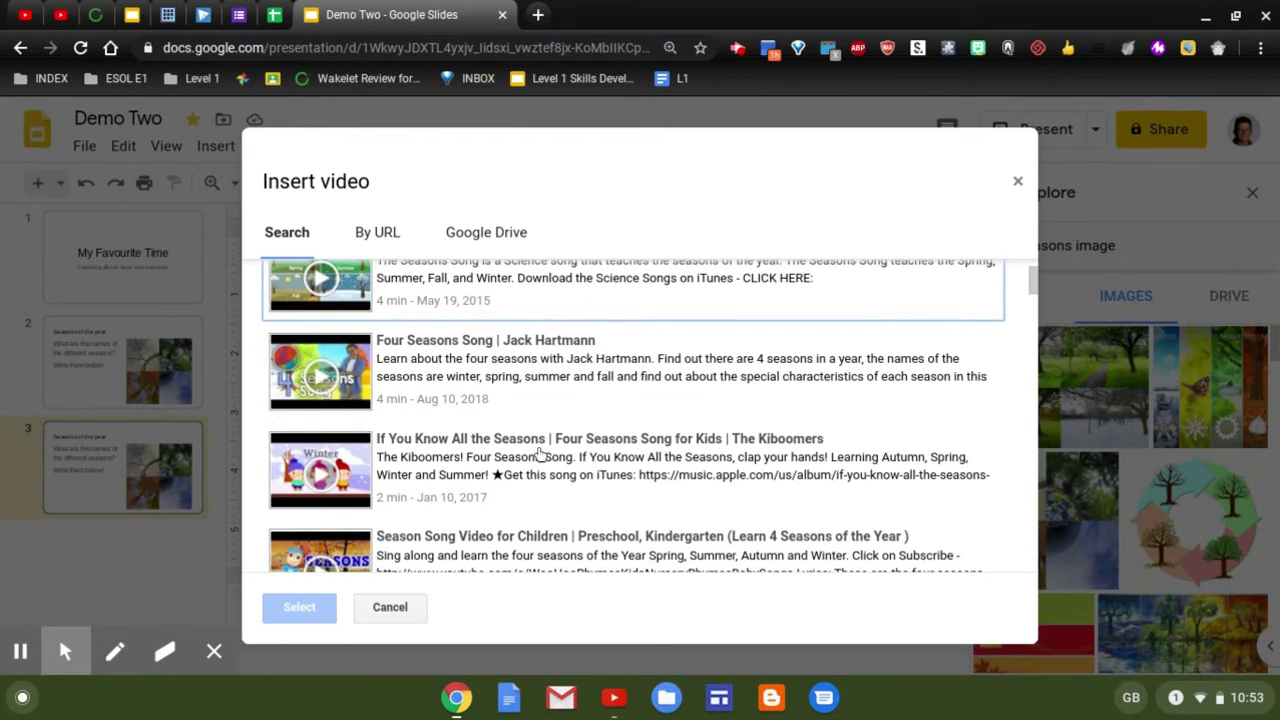
{"action": "scroll", "coordinate": [530, 390], "scroll_direction": "down", "scroll_amount": 2}
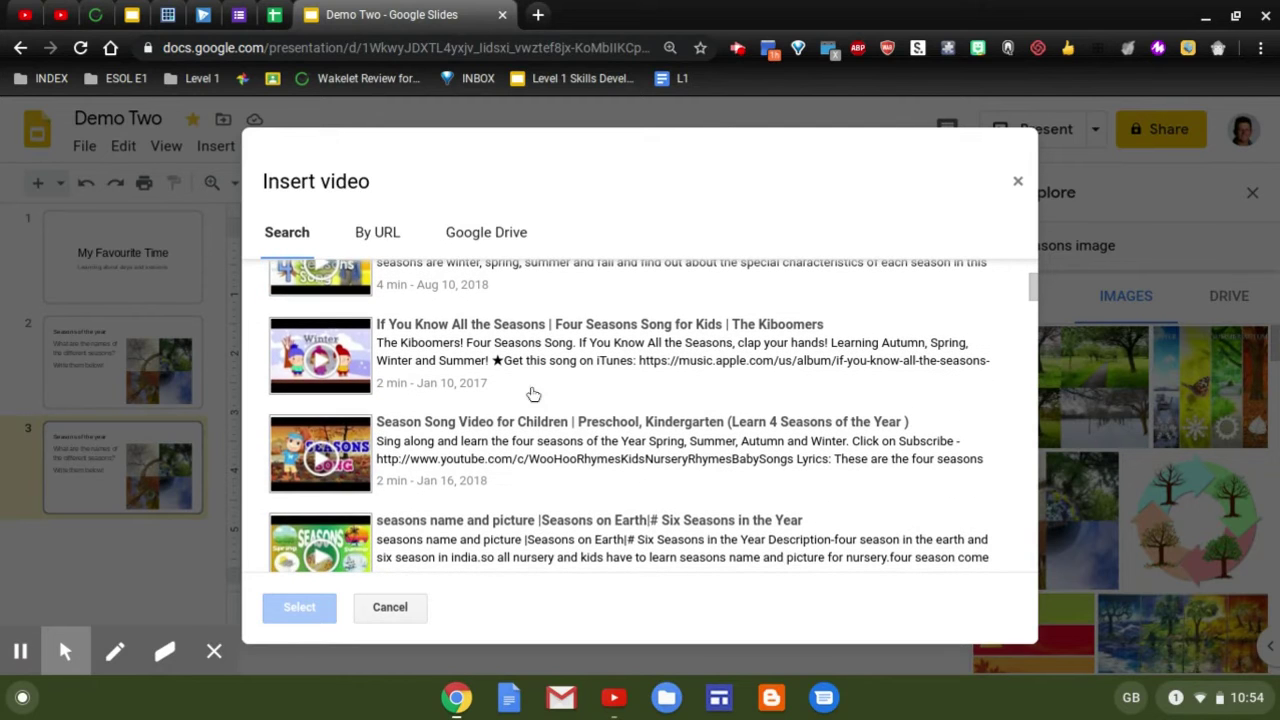
{"action": "left_click", "coordinate": [518, 358]}
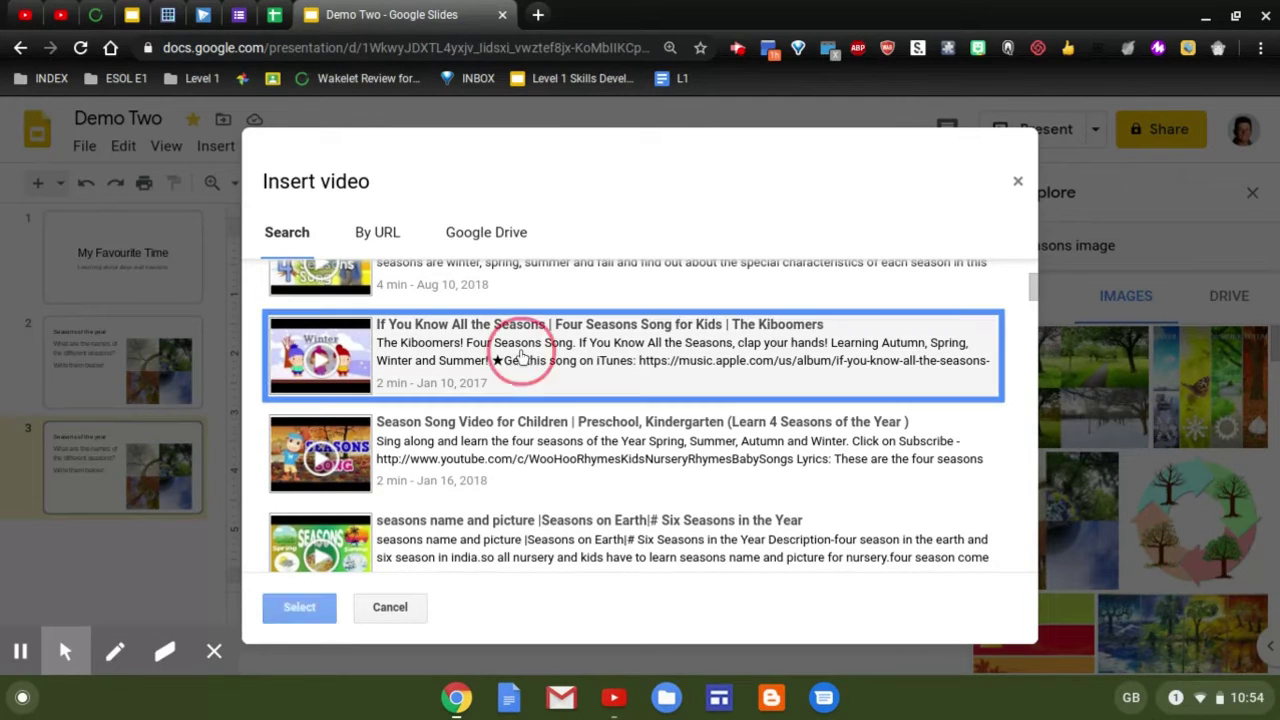
{"action": "left_click", "coordinate": [300, 606]}
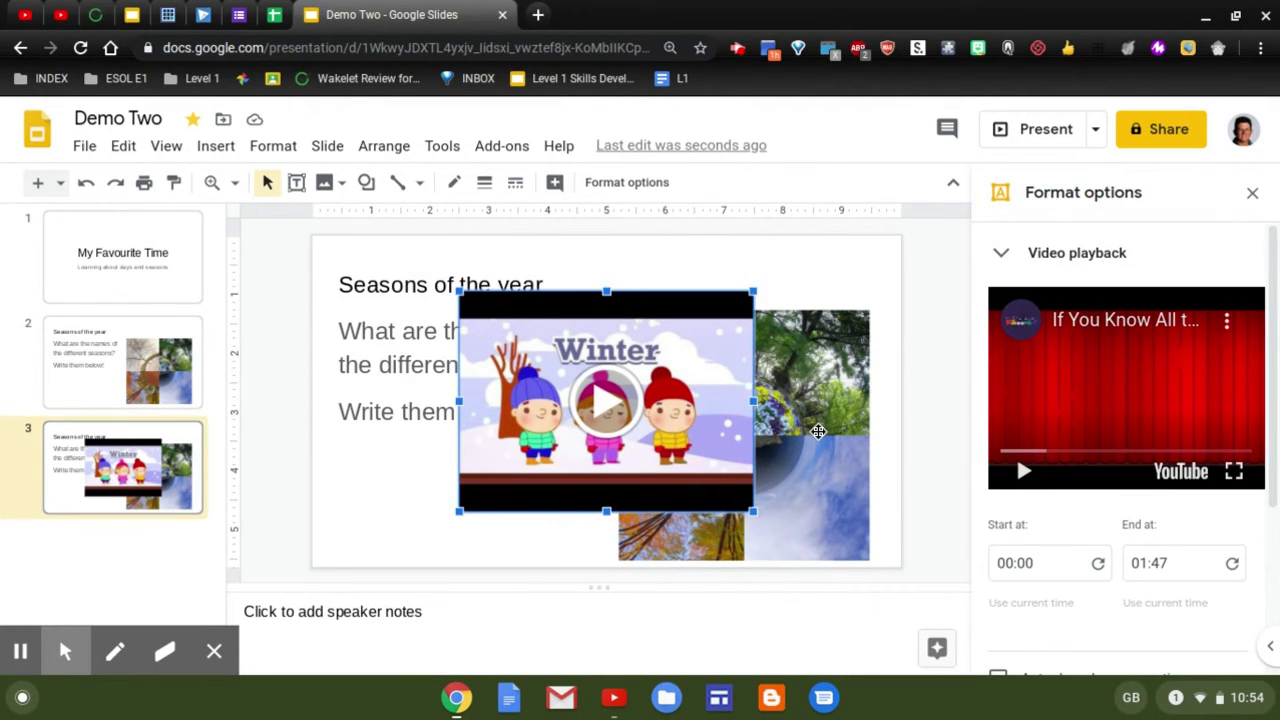
Delete the seasons image from slide 3 and place the video on the right beside the question
{"action": "left_click", "coordinate": [818, 431]}
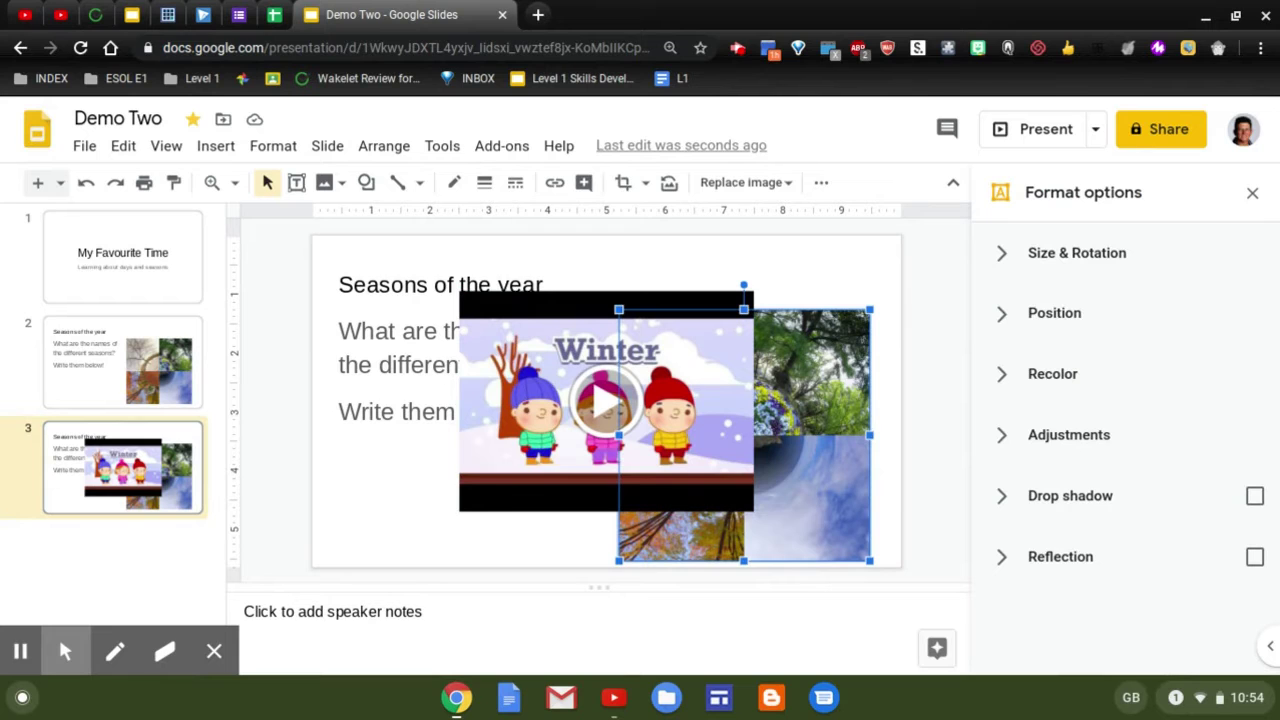
{"action": "key", "text": "Delete"}
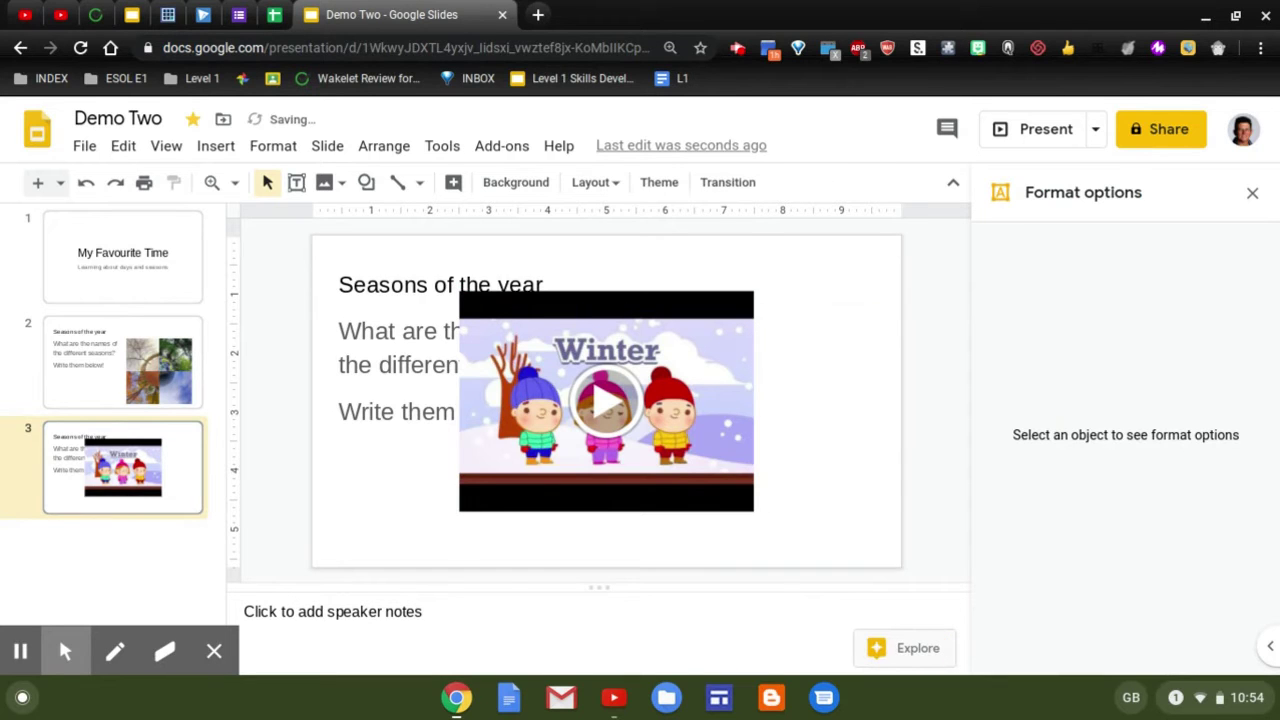
{"action": "left_click", "coordinate": [693, 412]}
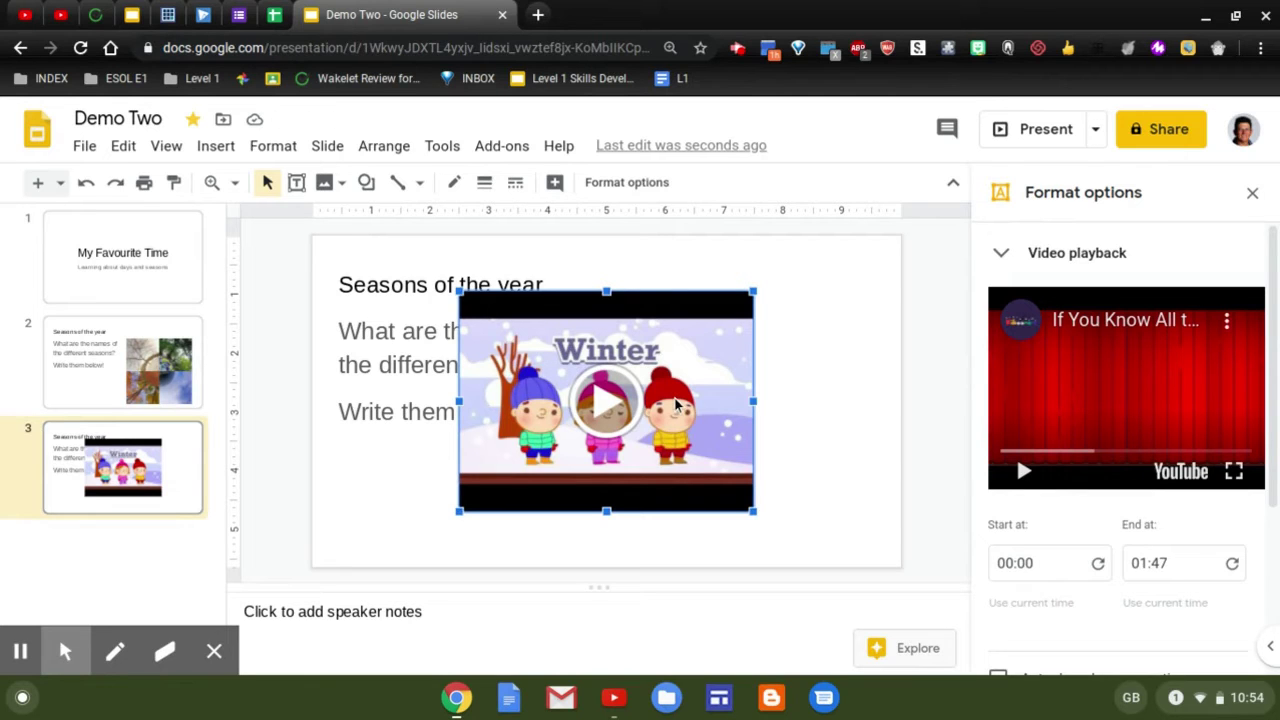
{"action": "left_click_drag", "start_coordinate": [676, 404], "coordinate": [806, 403]}
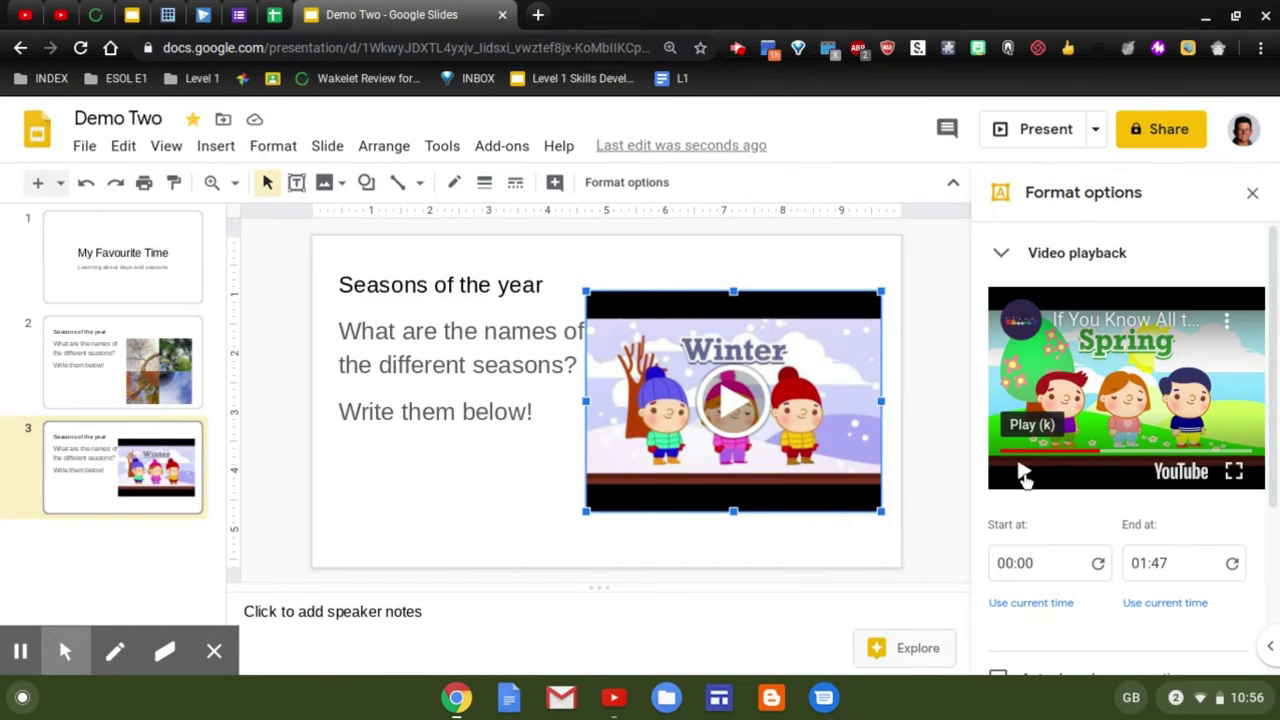
{"action": "left_click", "coordinate": [1038, 562]}
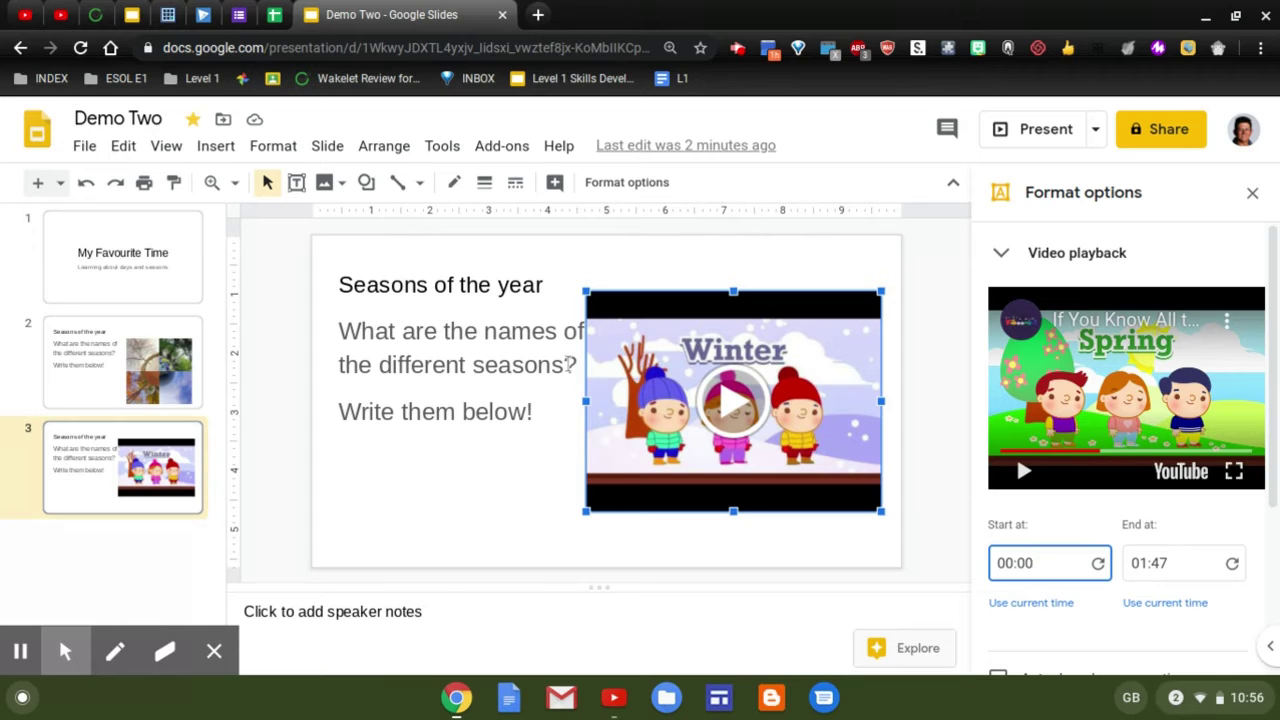
Replace slide 3's question wording with 'What is your favourite season'
{"action": "left_click", "coordinate": [568, 364]}
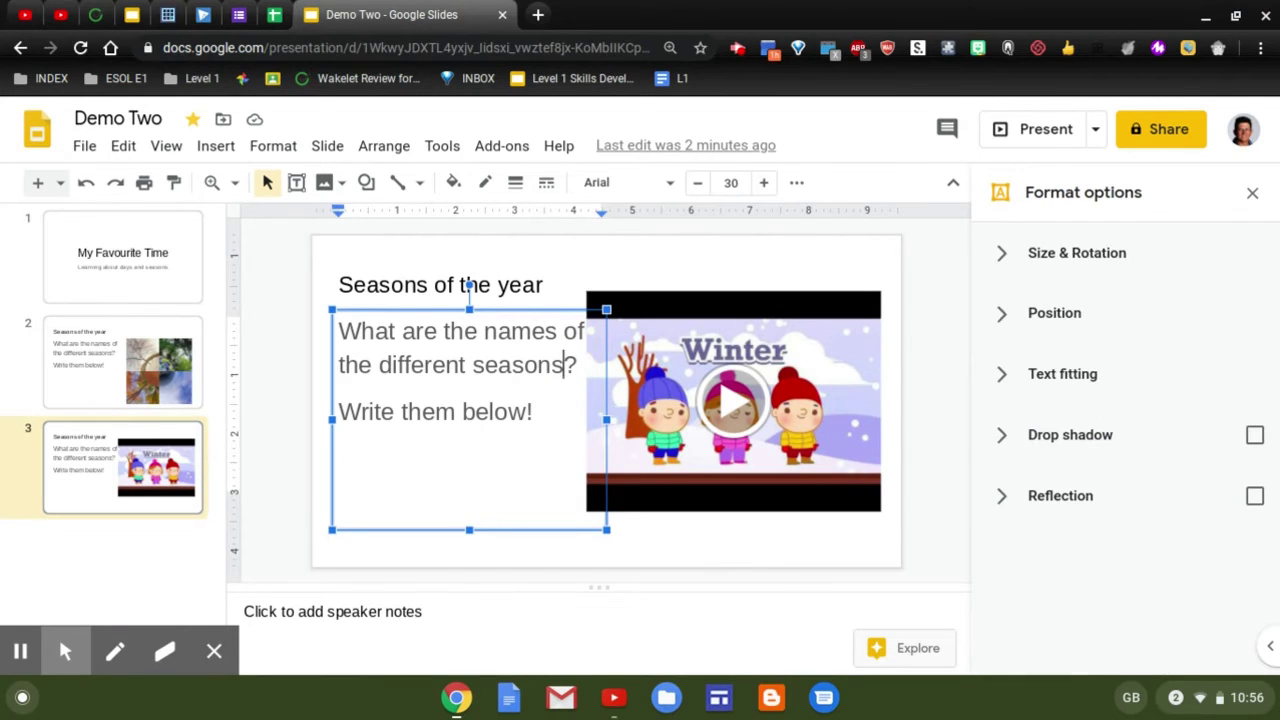
{"action": "left_click_drag", "start_coordinate": [564, 364], "coordinate": [338, 331]}
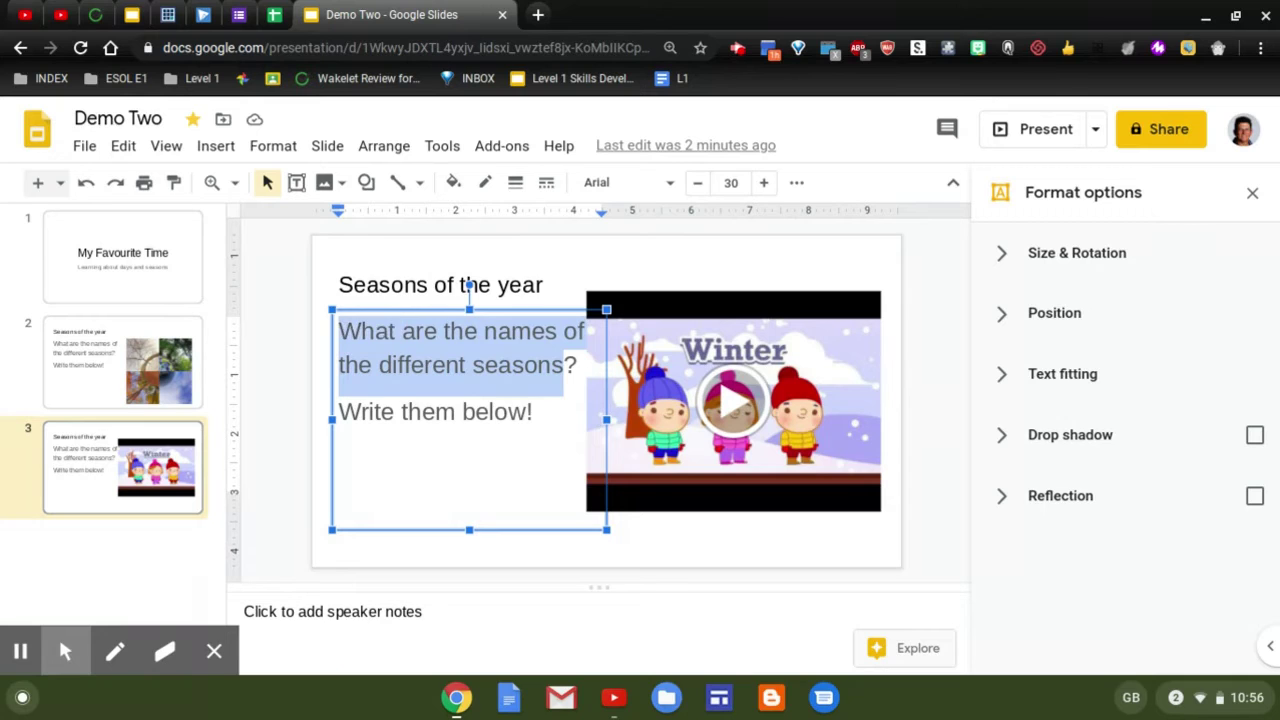
{"action": "type", "text": "What is your favourite season"}
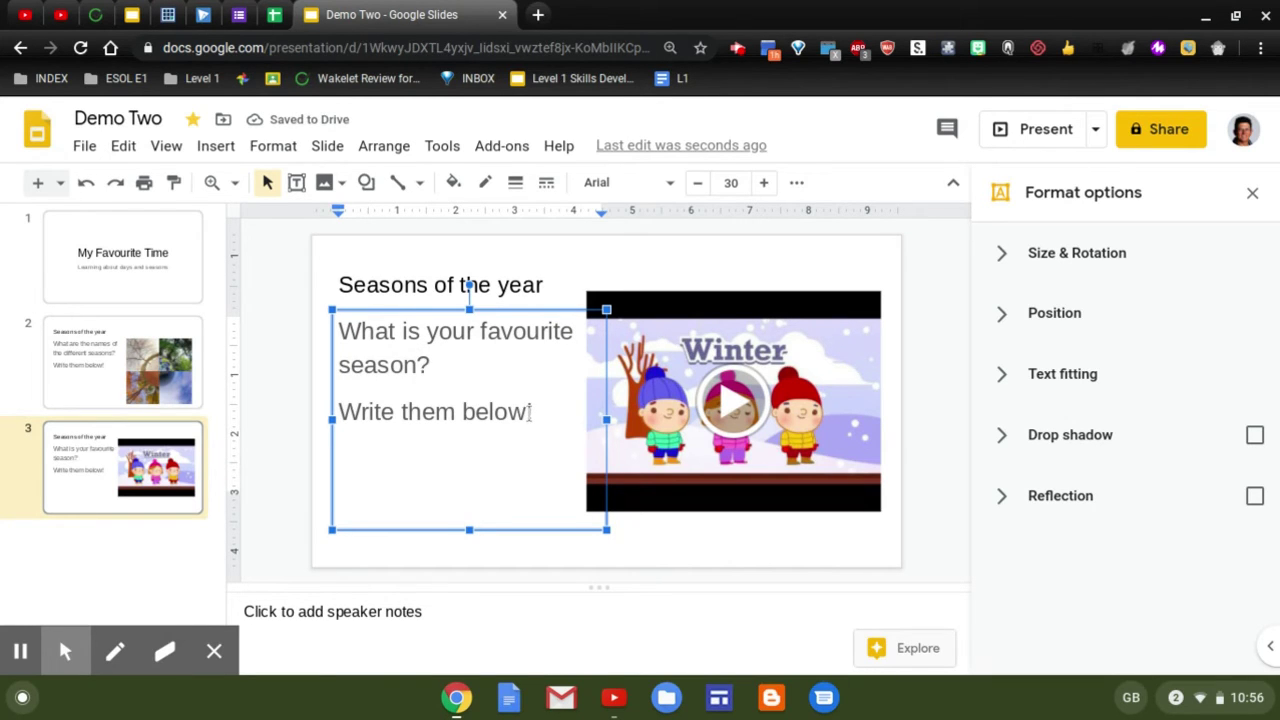
{"action": "left_click", "coordinate": [531, 415]}
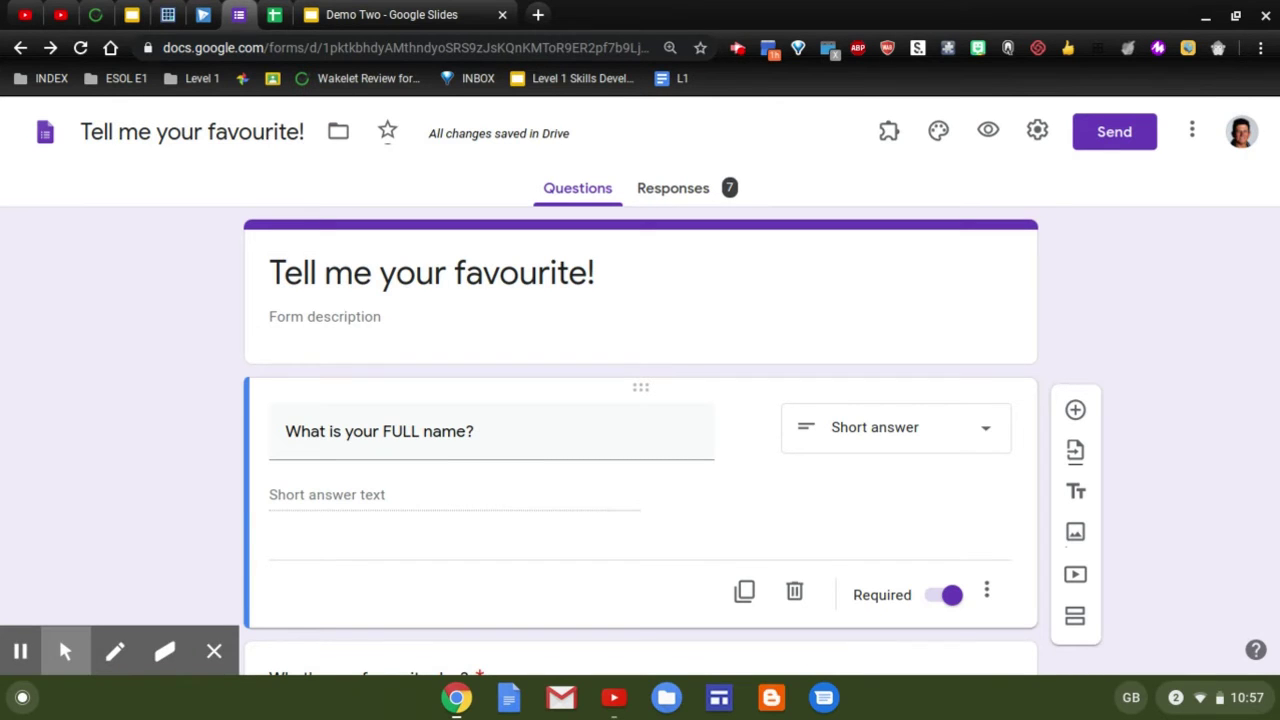
Copy the 'Tell me your favourite!' form's shortened forms.gle link from its Send options
{"action": "scroll", "coordinate": [640, 400], "scroll_direction": "down", "scroll_amount": 5}
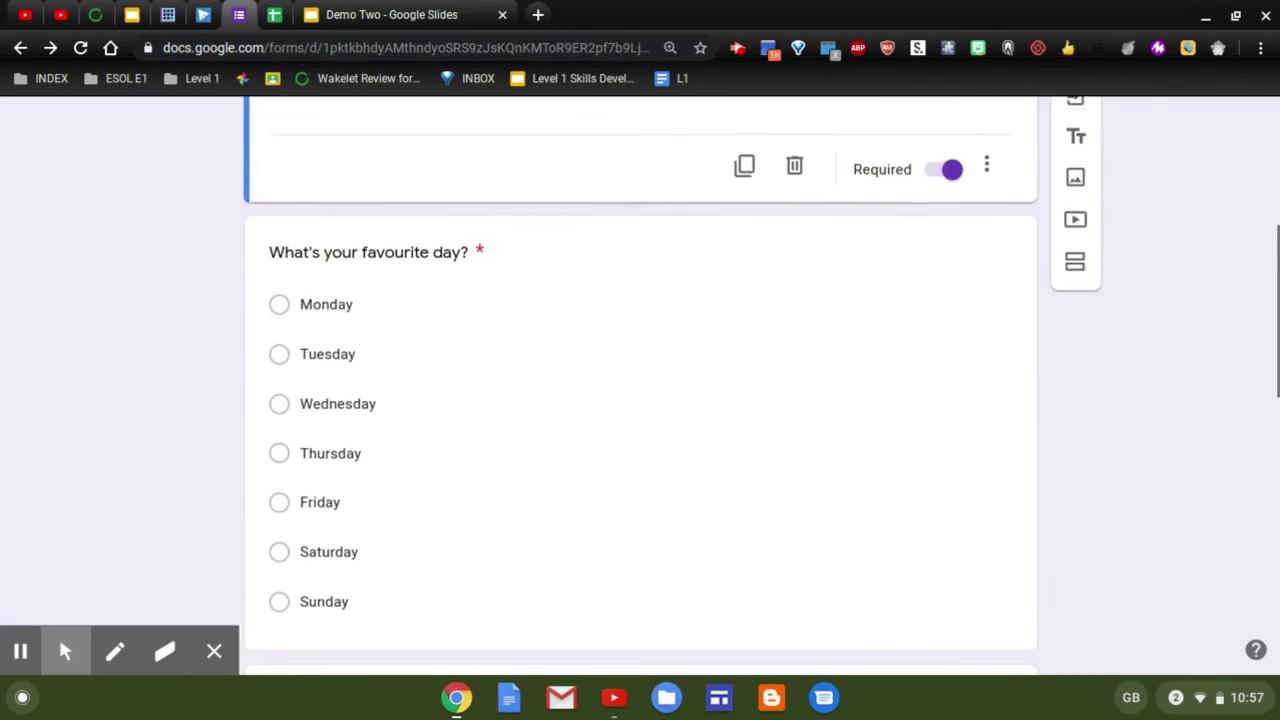
{"action": "scroll", "coordinate": [640, 400], "scroll_direction": "down", "scroll_amount": 5}
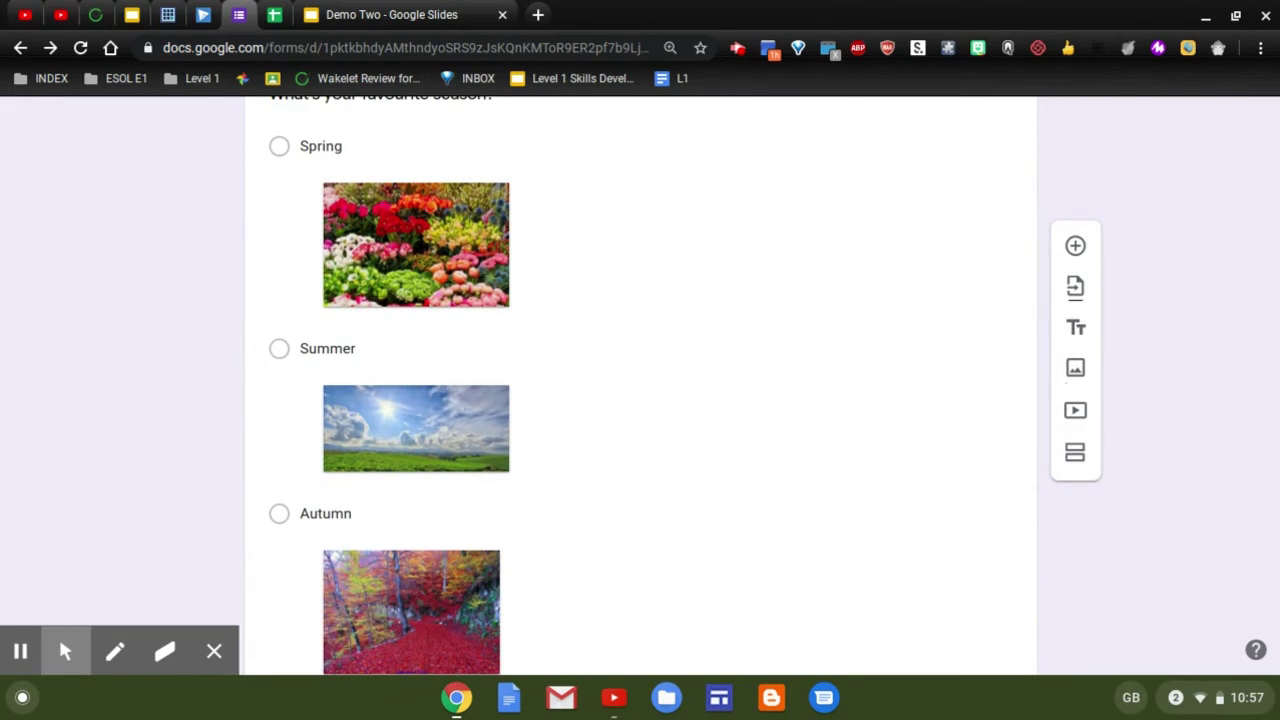
{"action": "scroll", "coordinate": [640, 400], "scroll_direction": "up", "scroll_amount": 5}
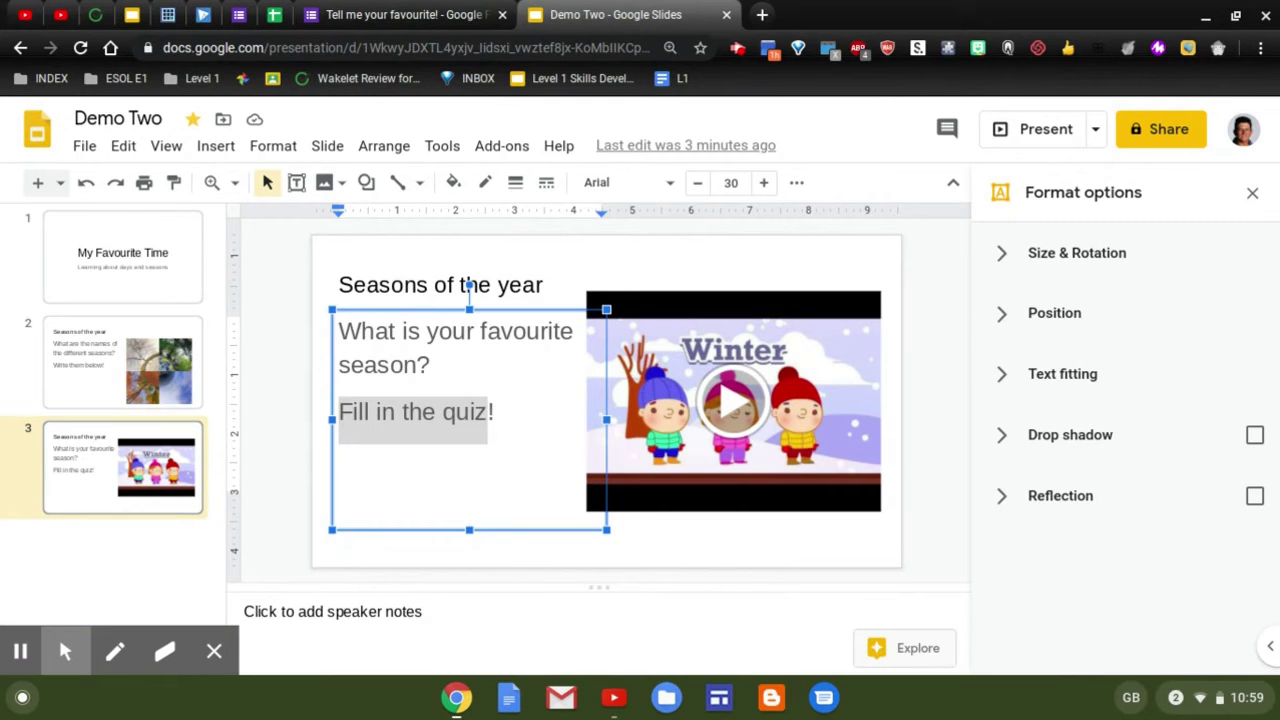
{"action": "key", "text": "ctrl+shift+Tab"}
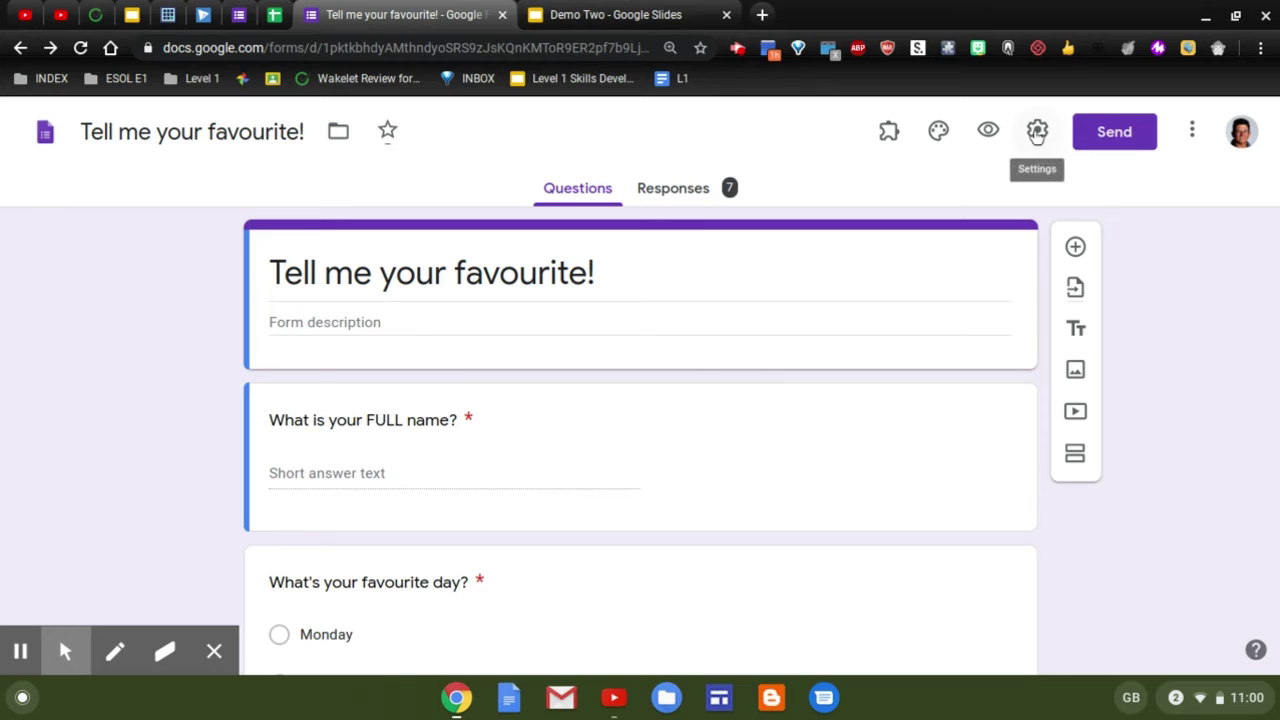
{"action": "left_click", "coordinate": [1135, 148]}
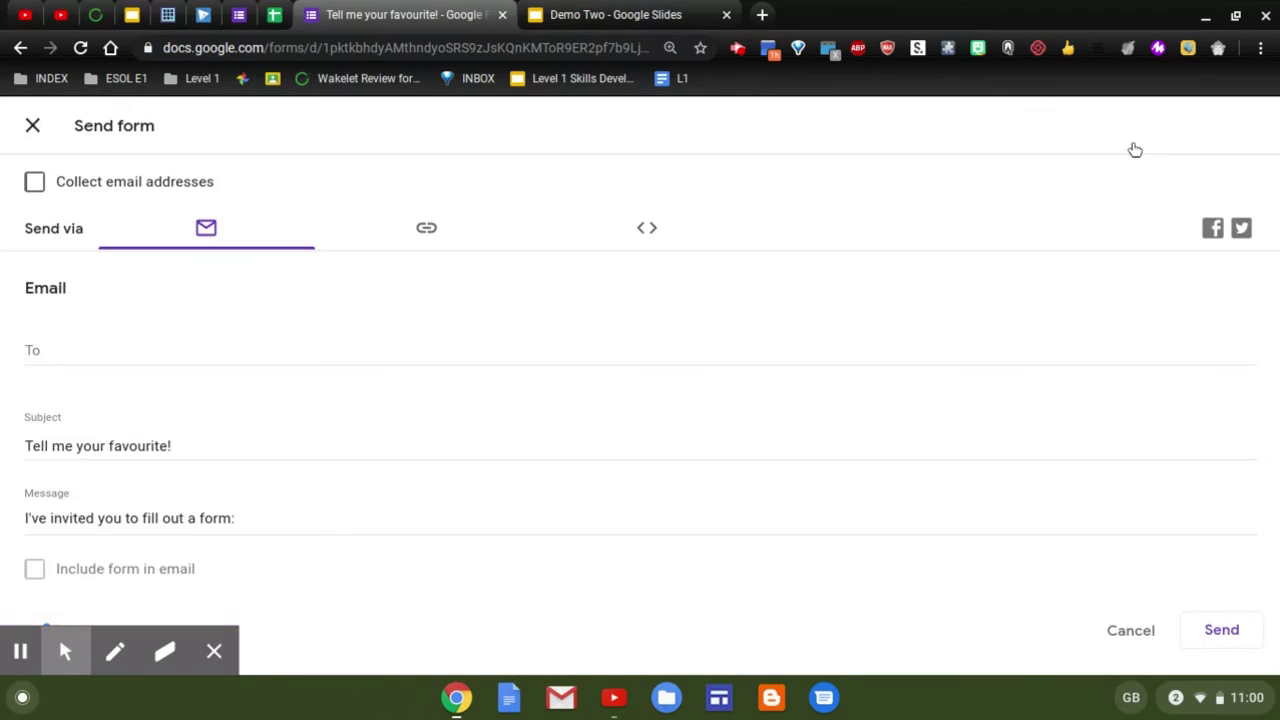
{"action": "left_click", "coordinate": [425, 231]}
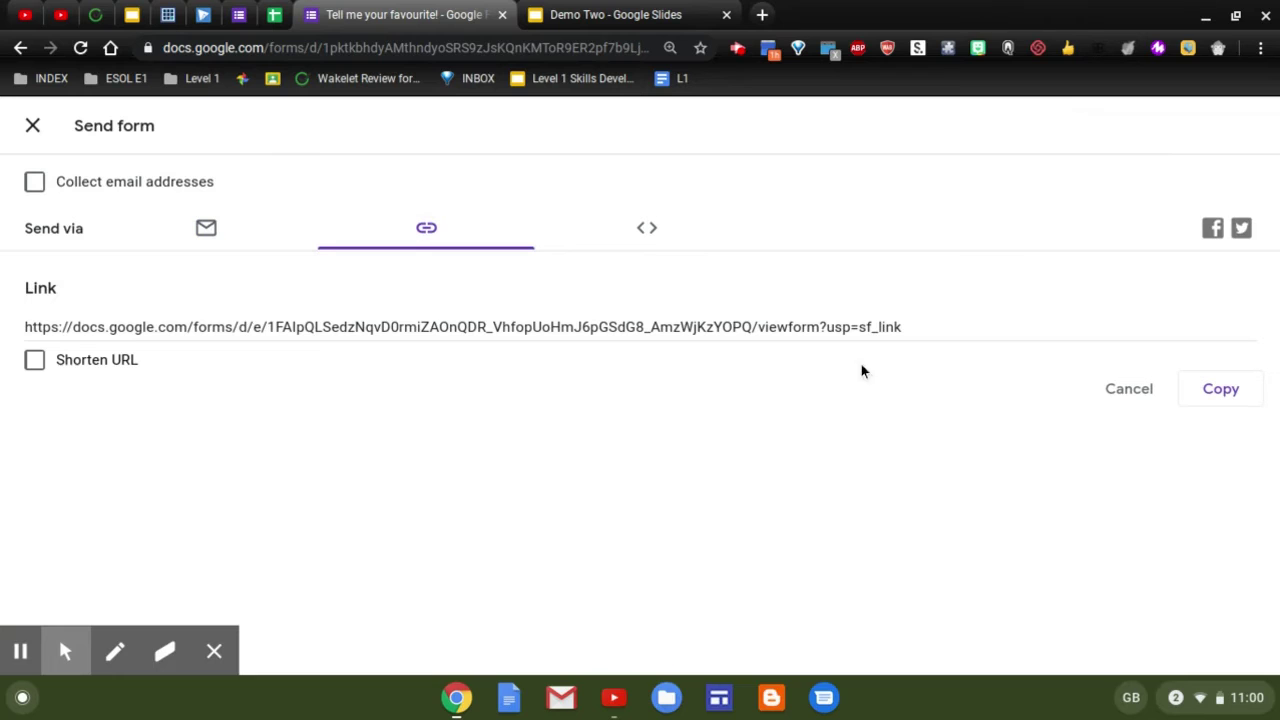
{"action": "left_click", "coordinate": [34, 362]}
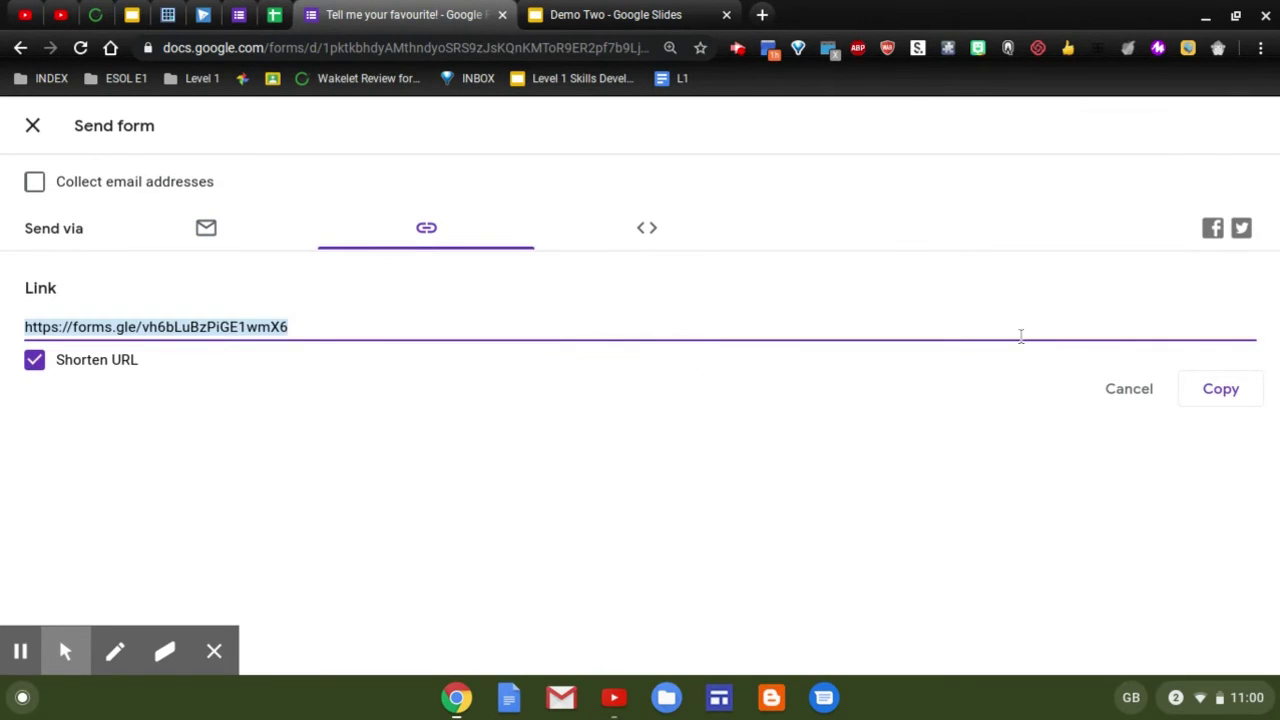
{"action": "left_click", "coordinate": [1229, 394]}
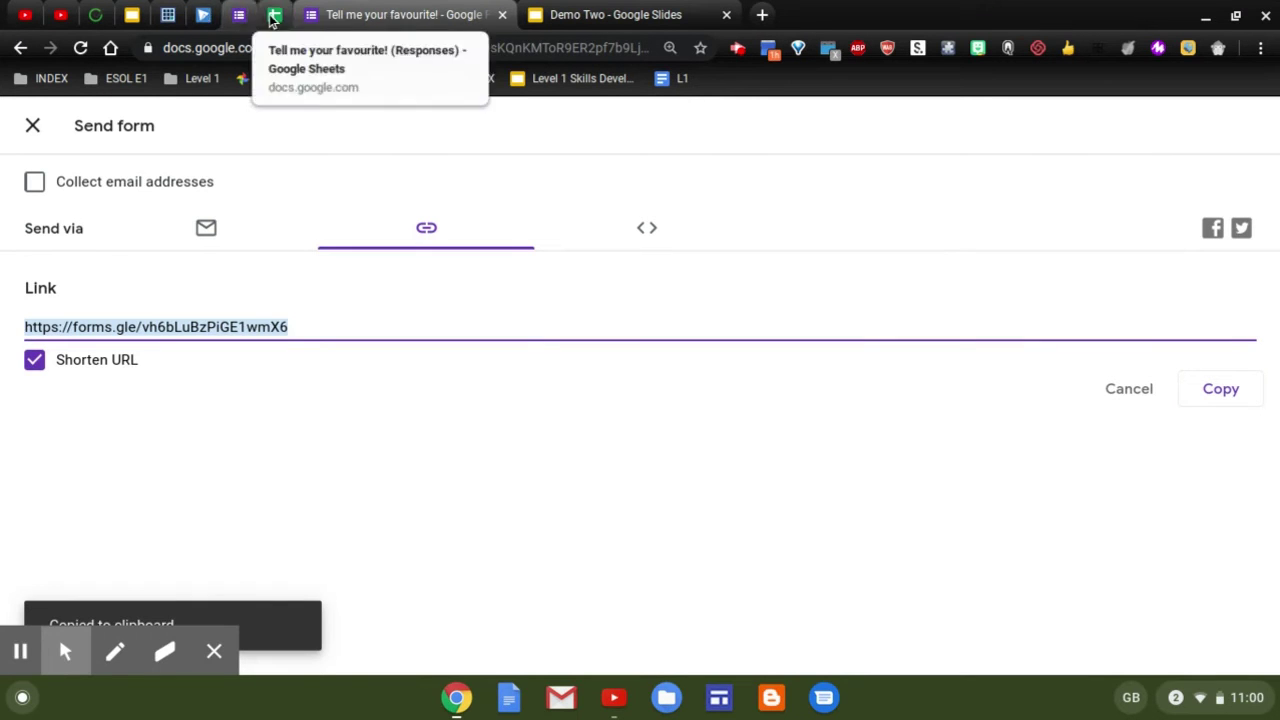
Hyperlink 'Fill in the quiz' on slide 3 in Demo Two to the copied forms.gle link
{"action": "left_click", "coordinate": [590, 16]}
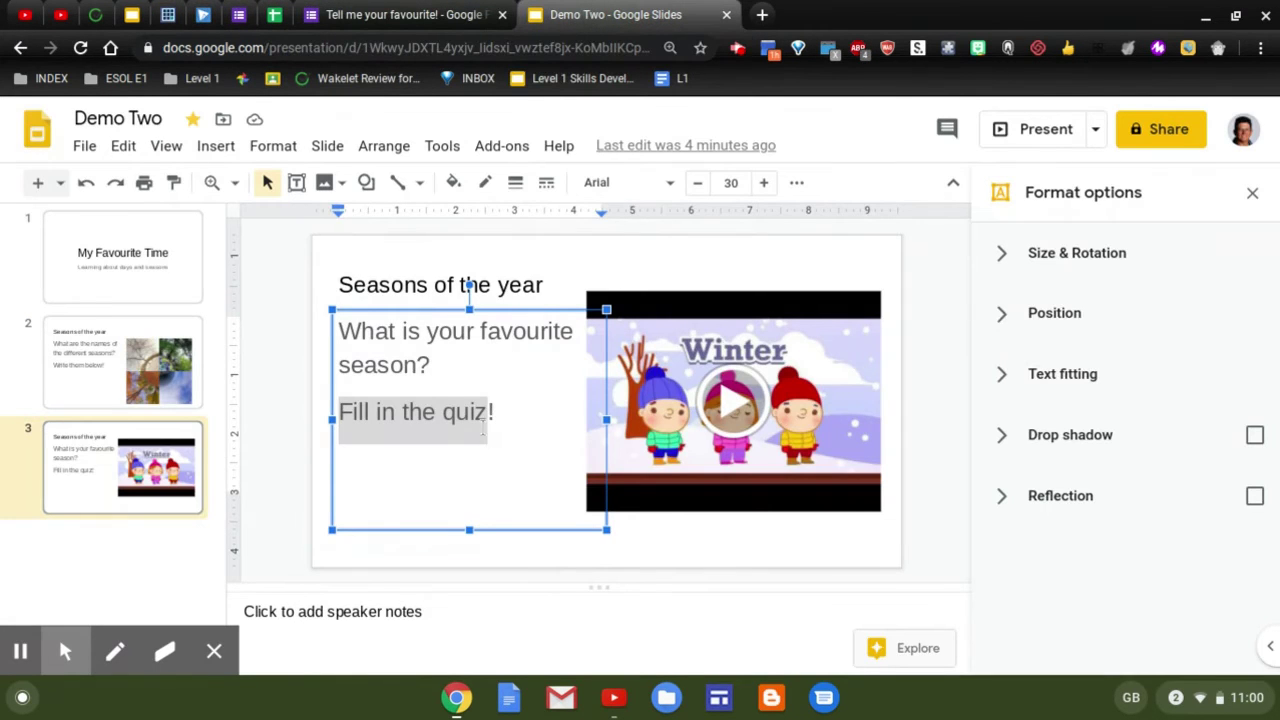
{"action": "left_click_drag", "start_coordinate": [481, 417], "coordinate": [340, 416]}
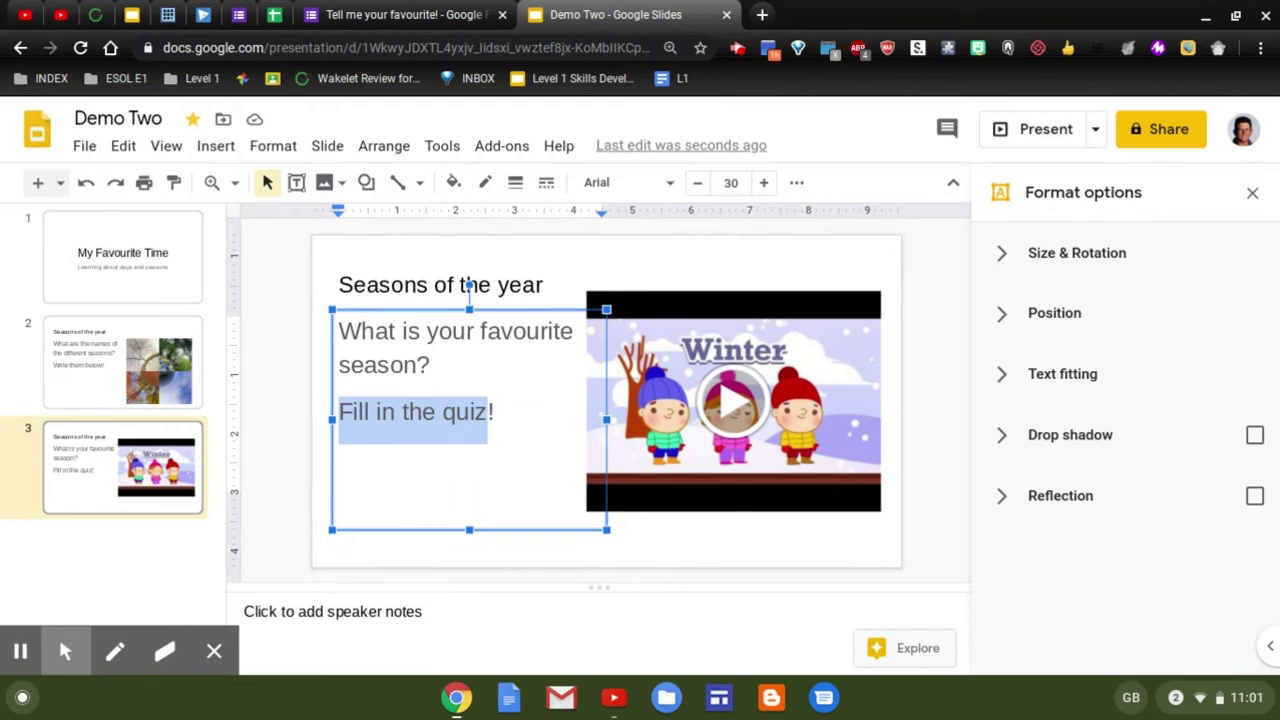
{"action": "key", "text": "ctrl+k"}
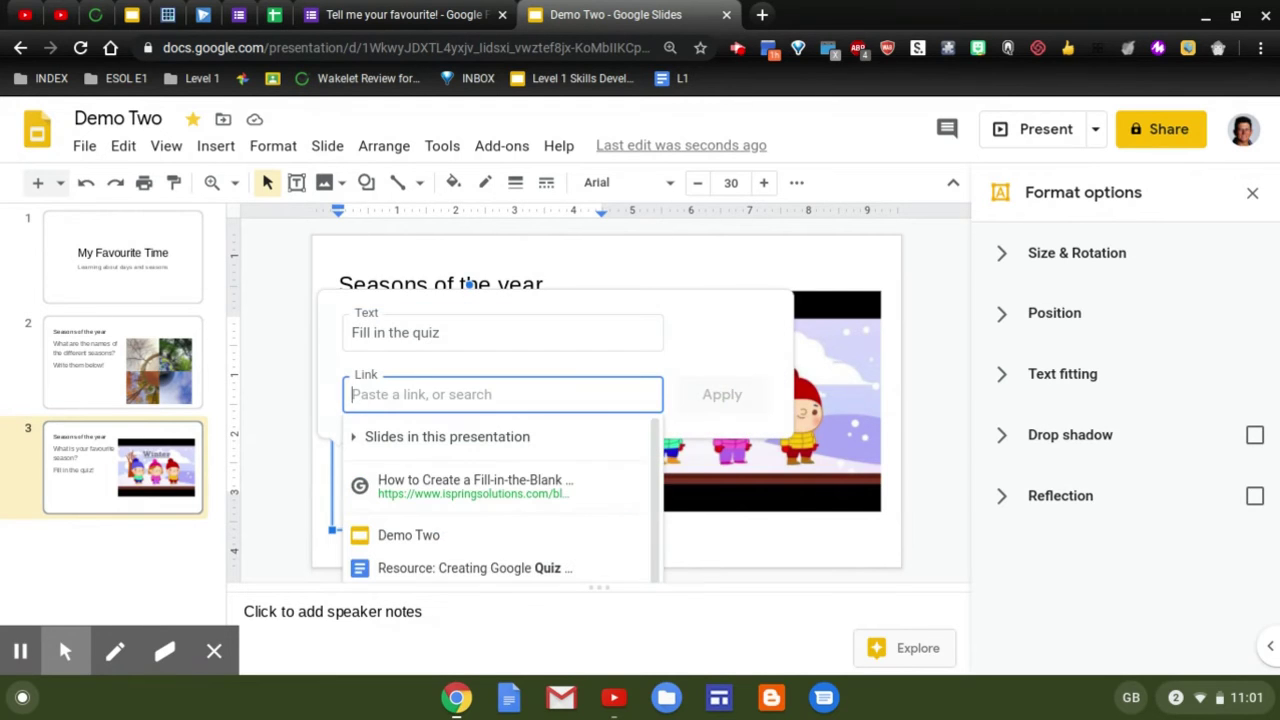
{"action": "key", "text": "ctrl+v"}
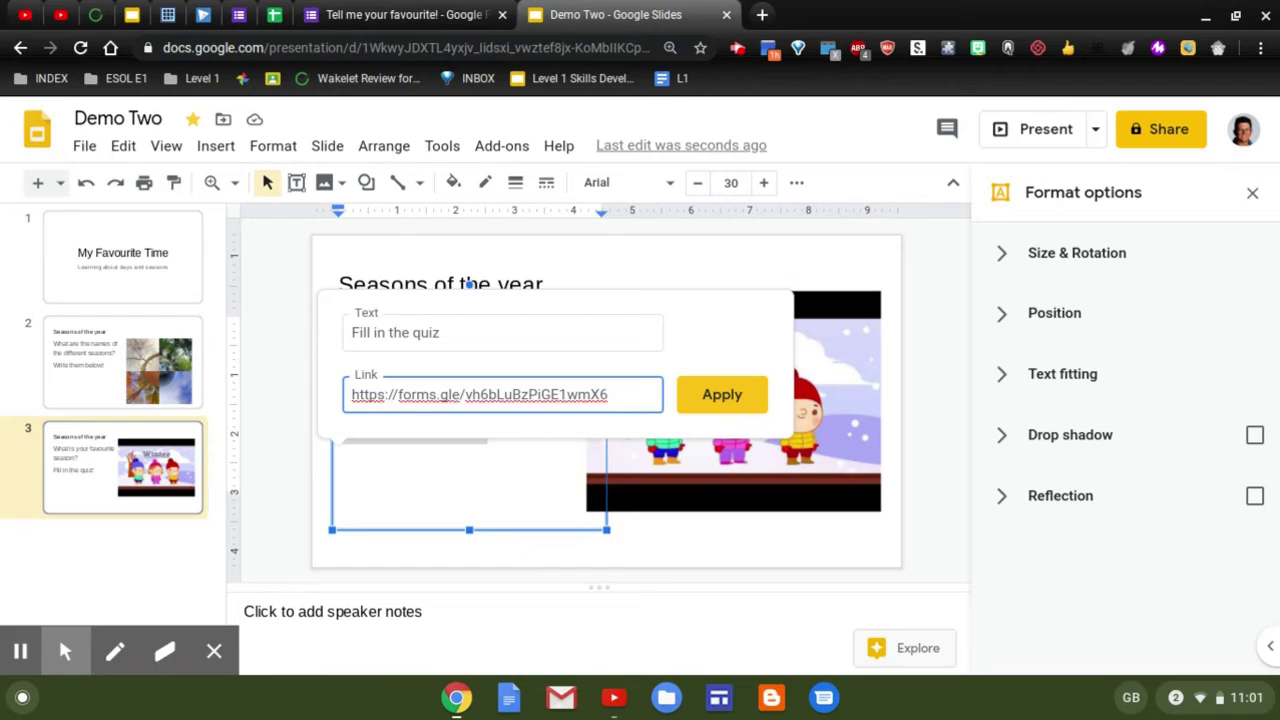
{"action": "left_click", "coordinate": [738, 398]}
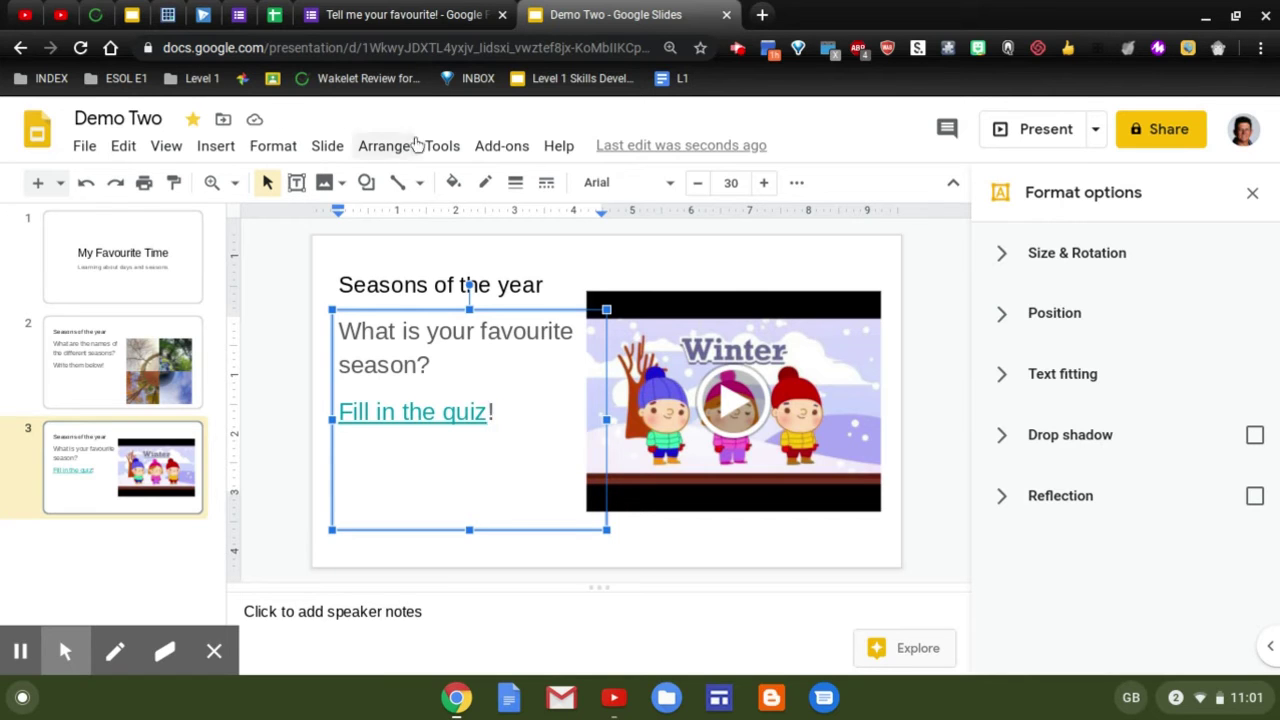
Return to the Demo Two presentation, now on blank slide 4
{"action": "left_click", "coordinate": [430, 12]}
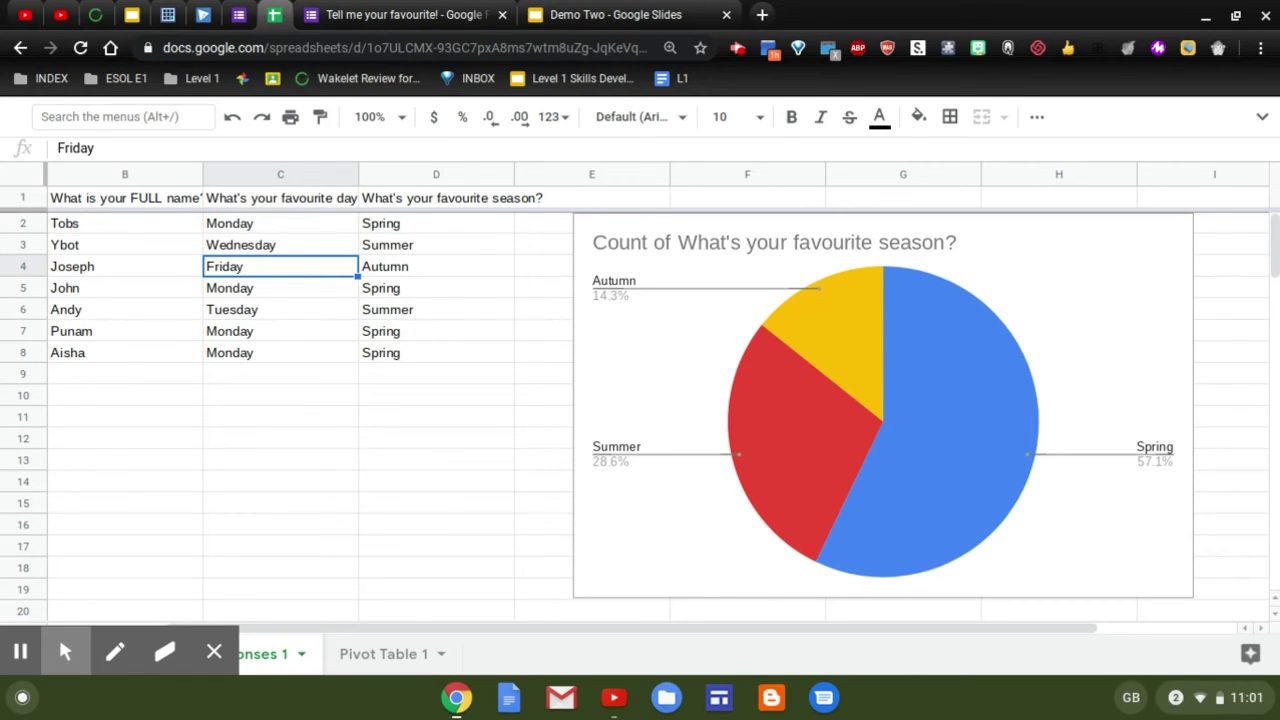
{"action": "left_click", "coordinate": [640, 15]}
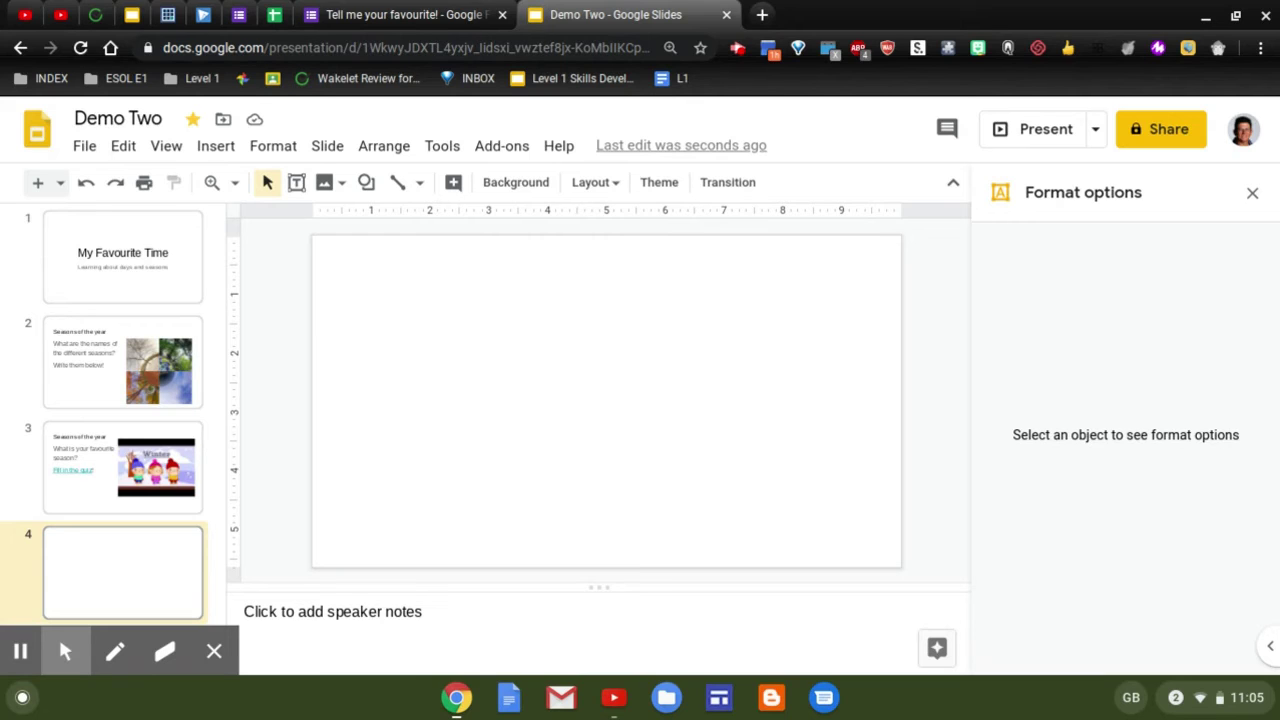
Import the favourite-season pie chart from 'Tell me your favourite! (Responses)' onto slide 4, linked
{"action": "left_click", "coordinate": [216, 147]}
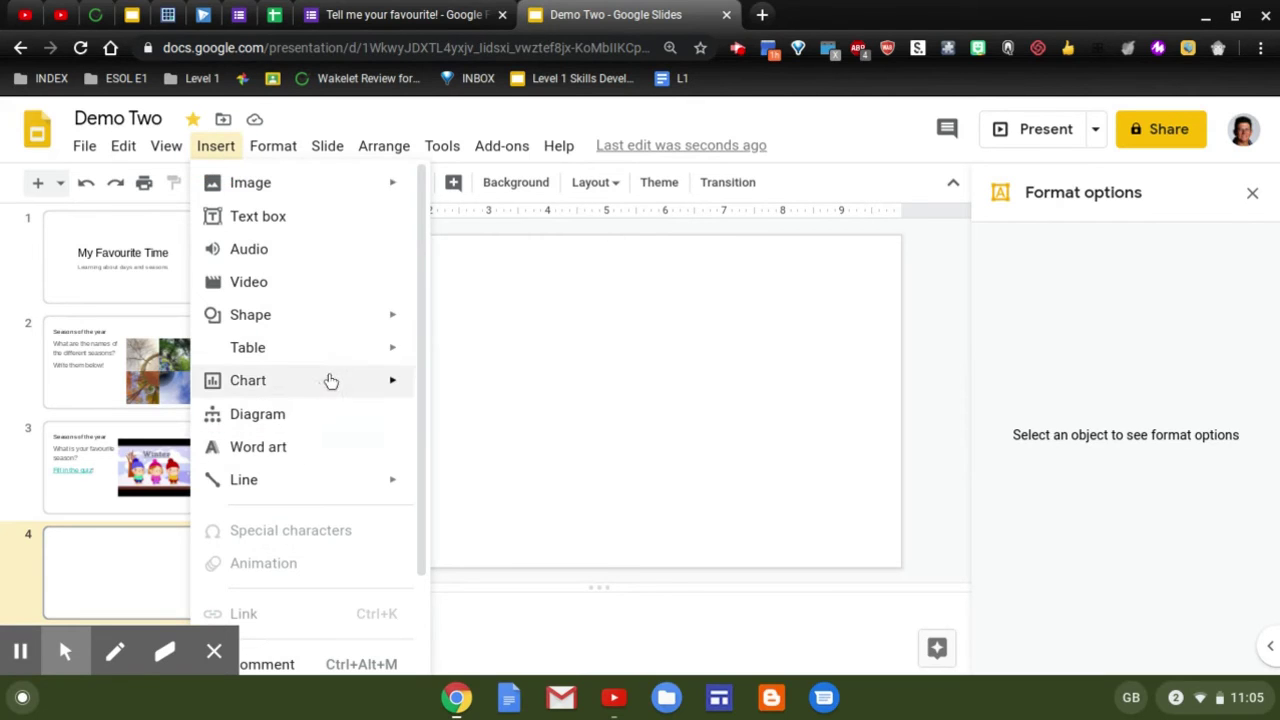
{"action": "mouse_move", "coordinate": [333, 380]}
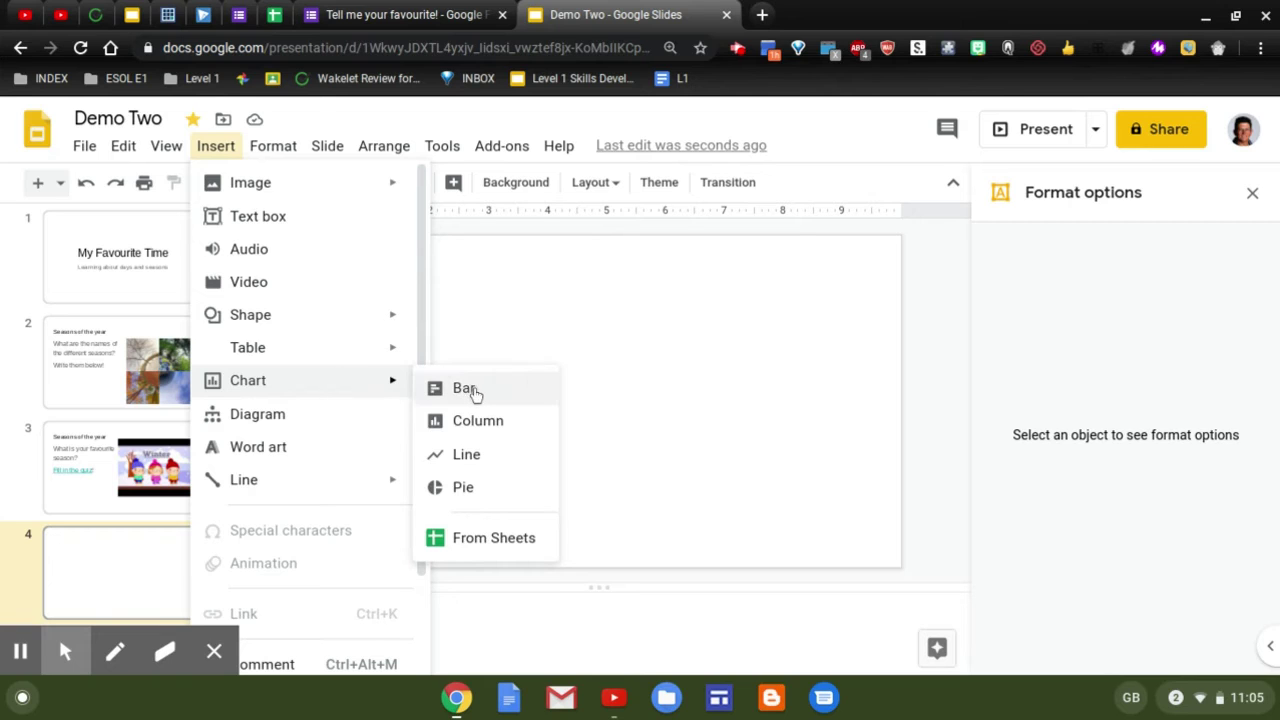
{"action": "left_click", "coordinate": [512, 541]}
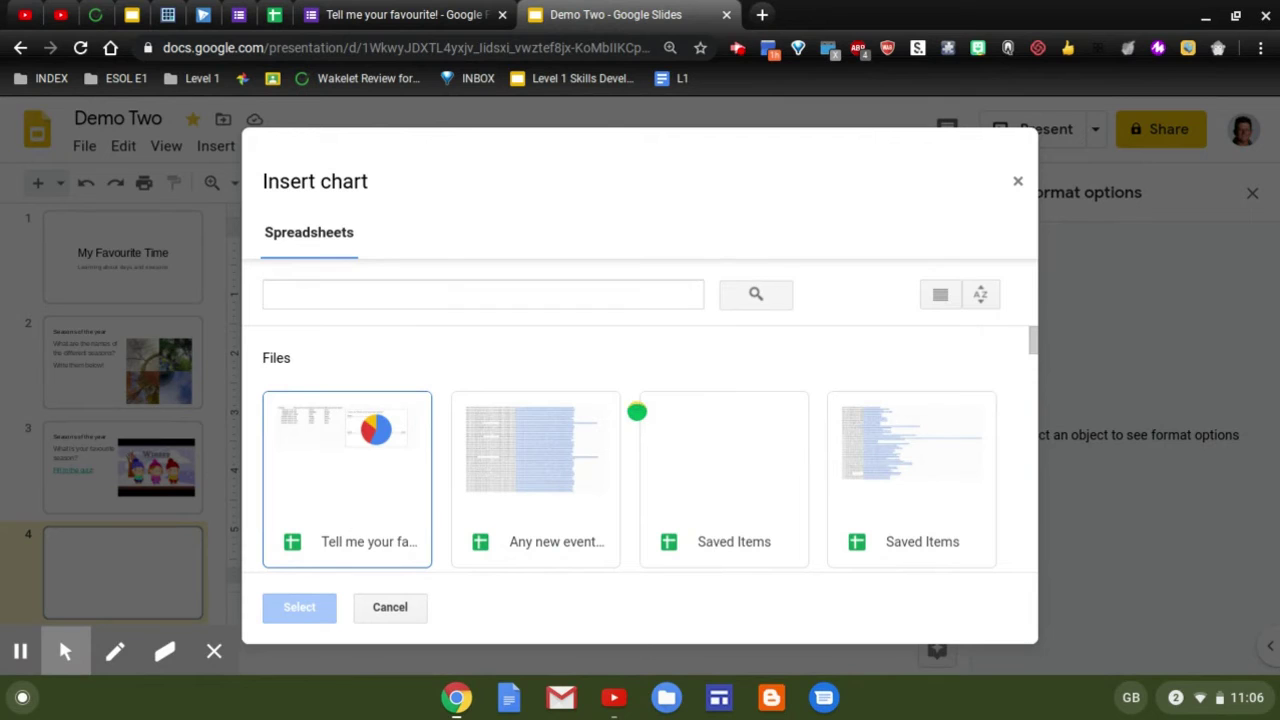
{"action": "double_click", "coordinate": [350, 515]}
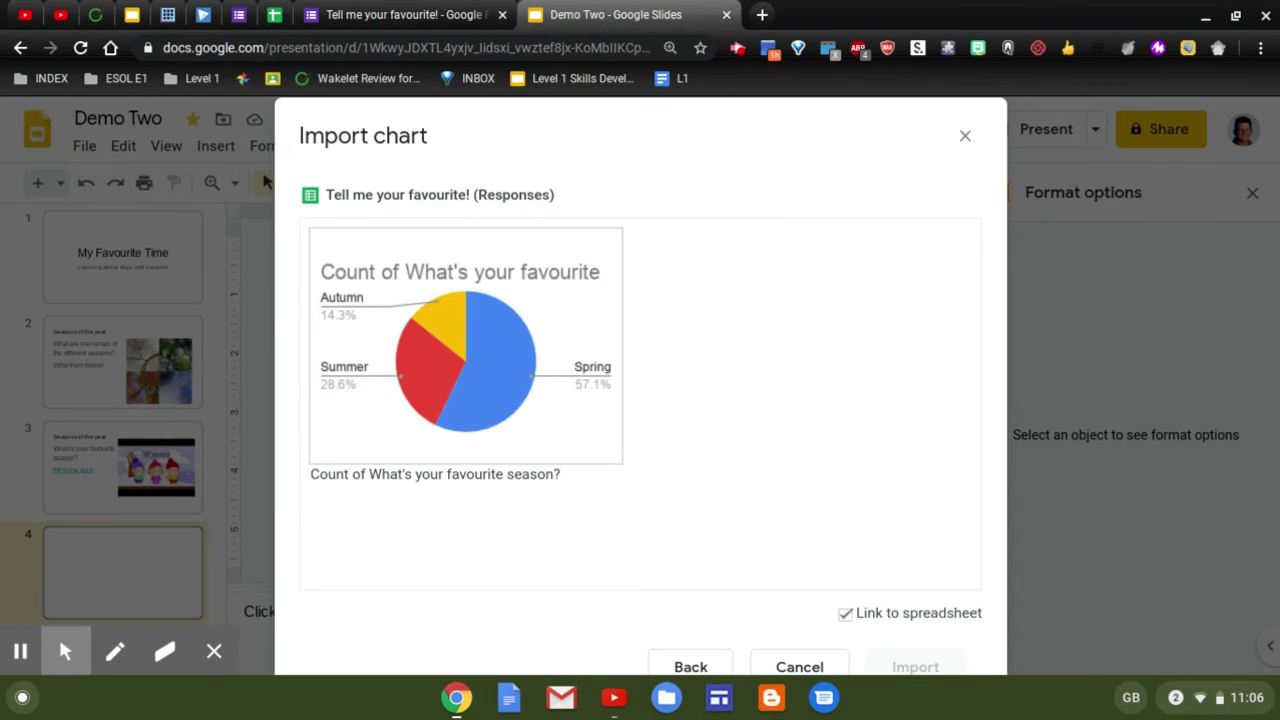
{"action": "left_click", "coordinate": [583, 427]}
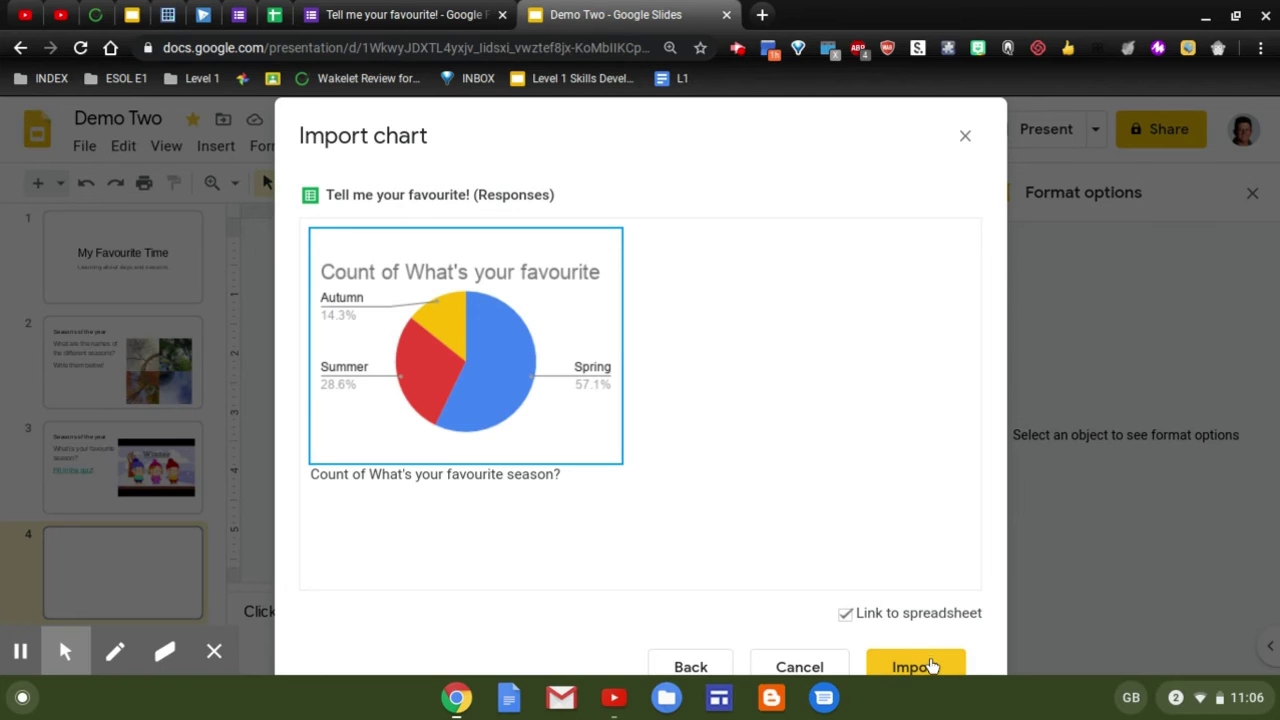
{"action": "left_click", "coordinate": [930, 666]}
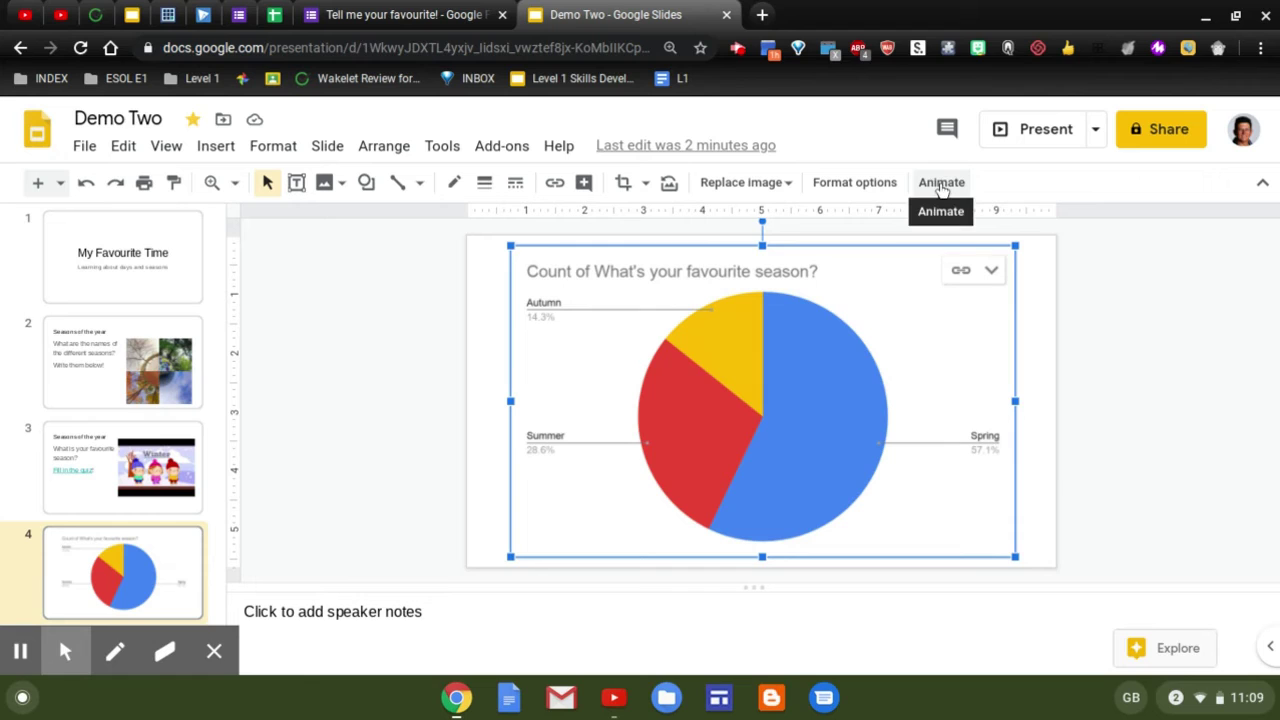
Apply a Cube slide transition to all slides
{"action": "left_click", "coordinate": [941, 189]}
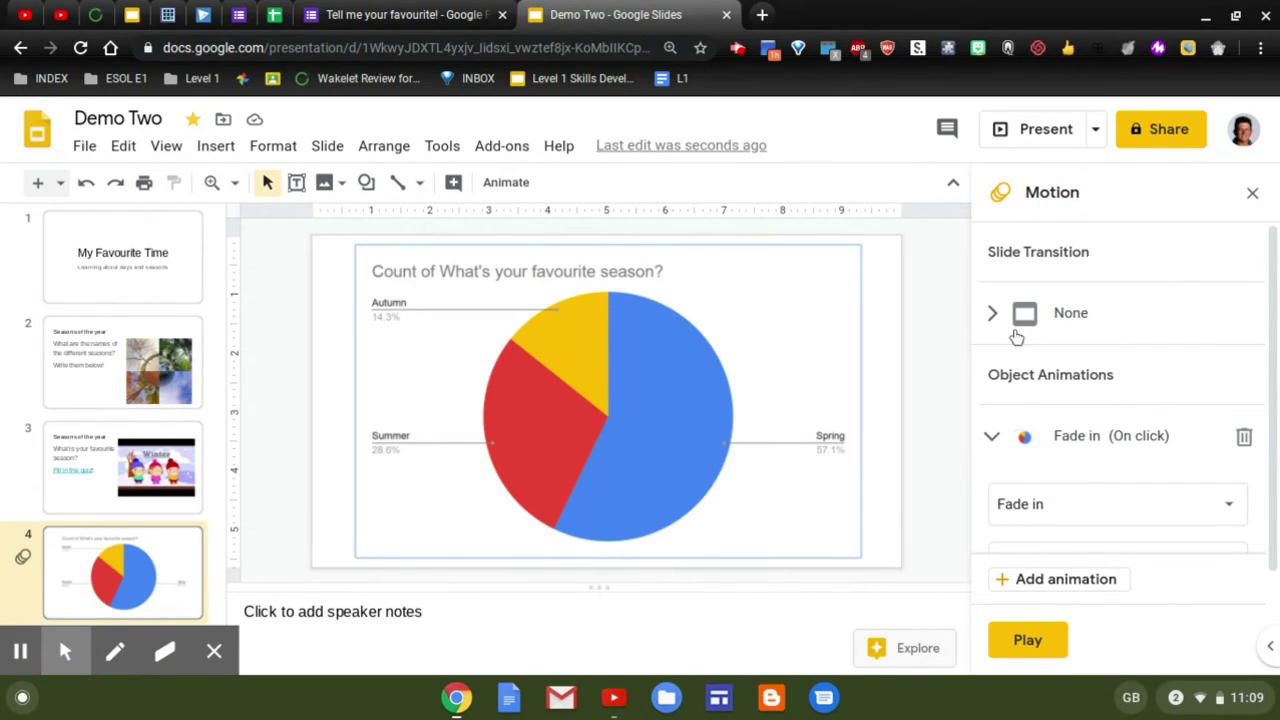
{"action": "left_click", "coordinate": [993, 315]}
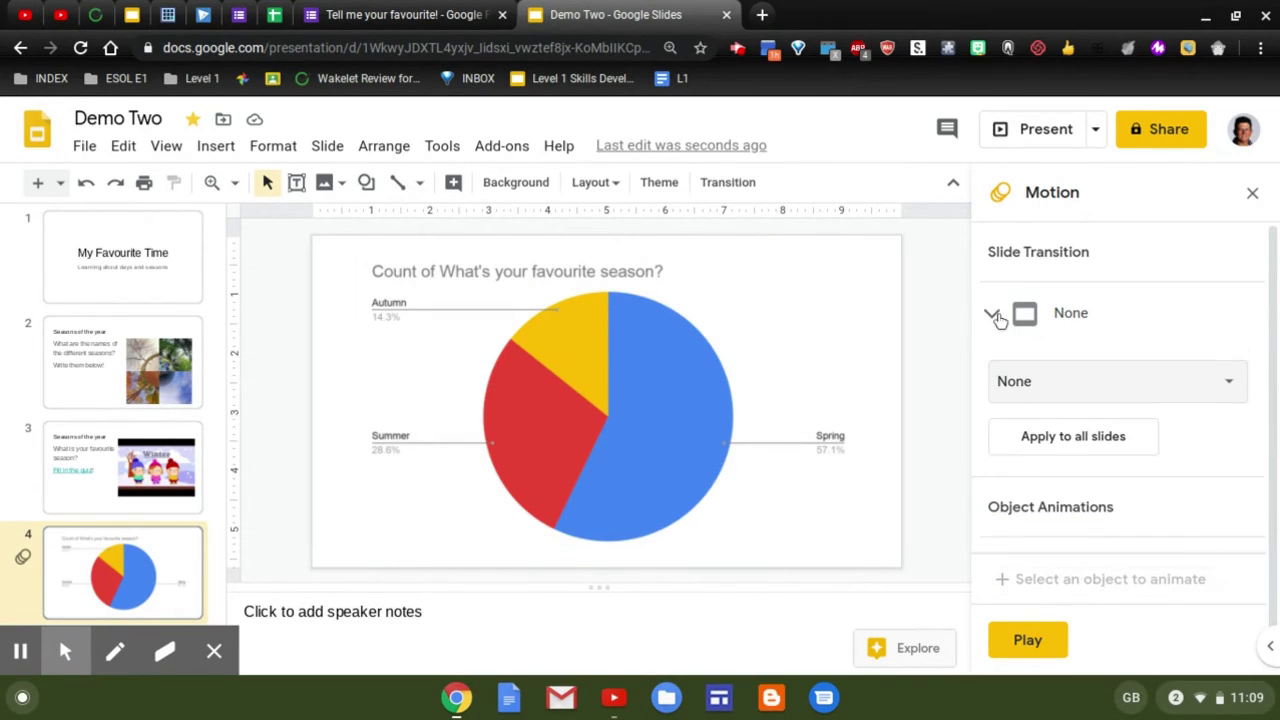
{"action": "left_click", "coordinate": [1208, 388]}
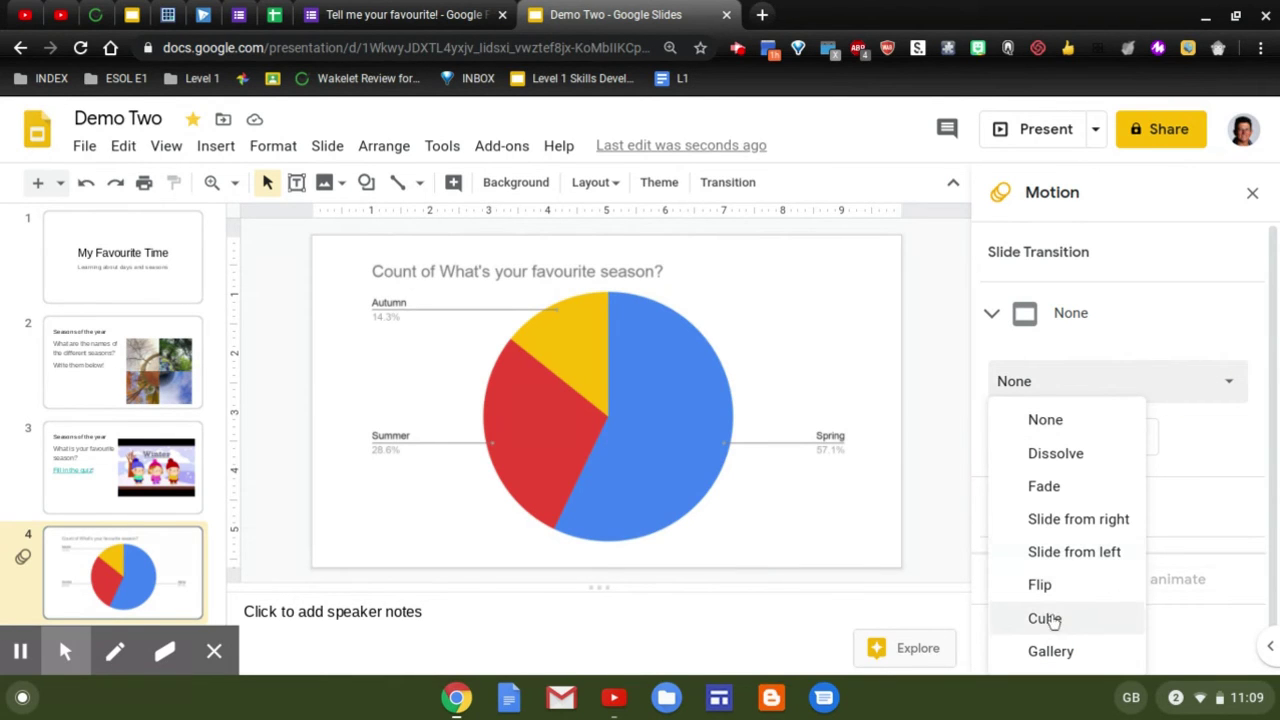
{"action": "left_click", "coordinate": [1045, 619]}
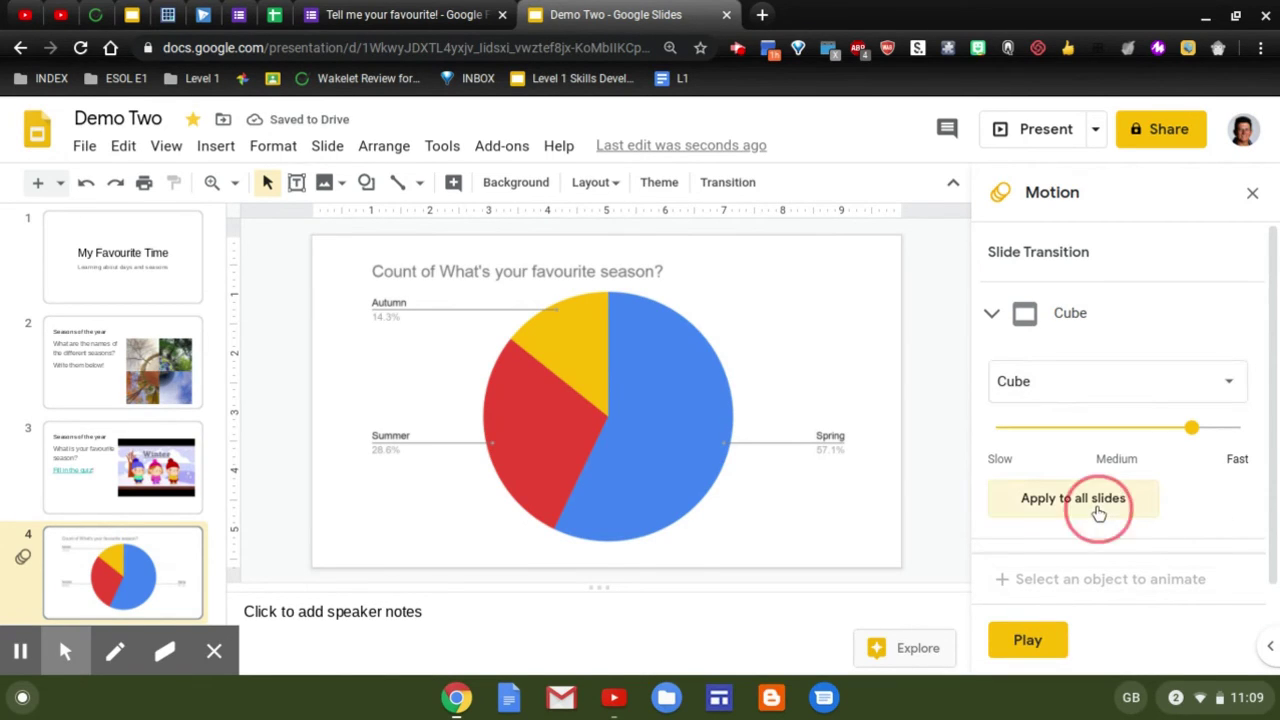
{"action": "left_click", "coordinate": [1098, 510]}
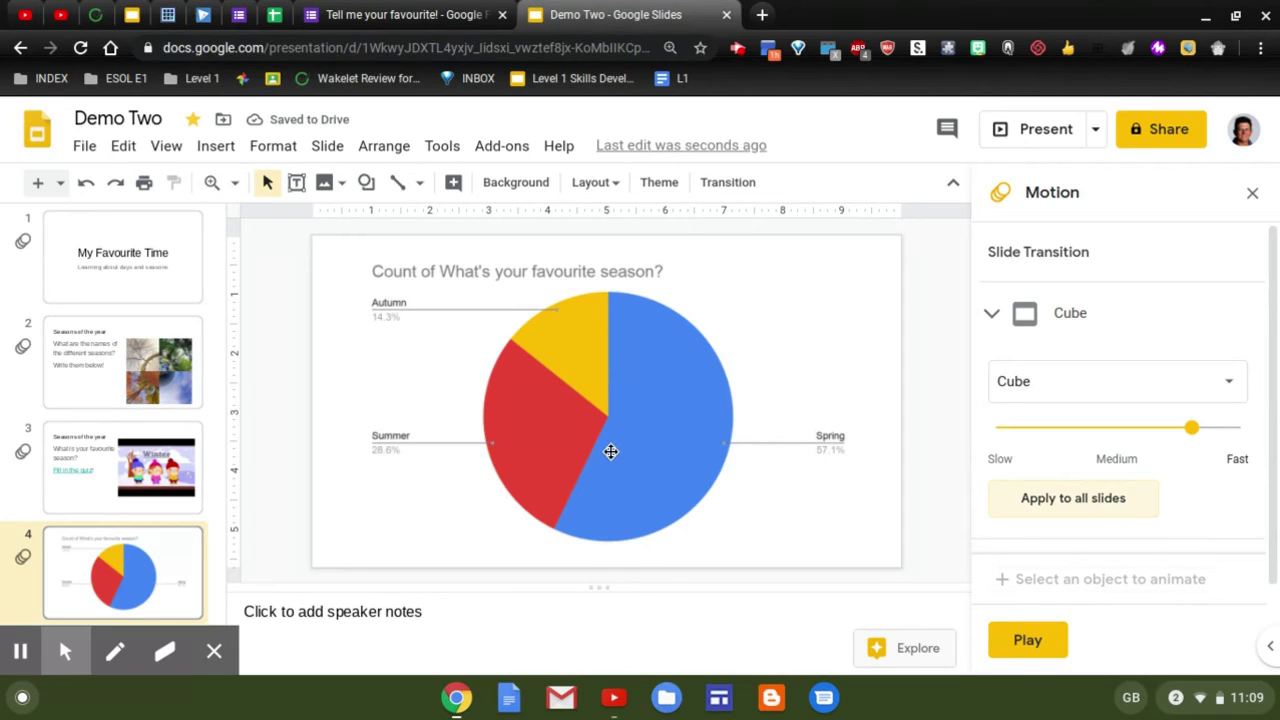
Leave the pie chart a single Fade in animation and preview it
{"action": "left_click", "coordinate": [610, 451]}
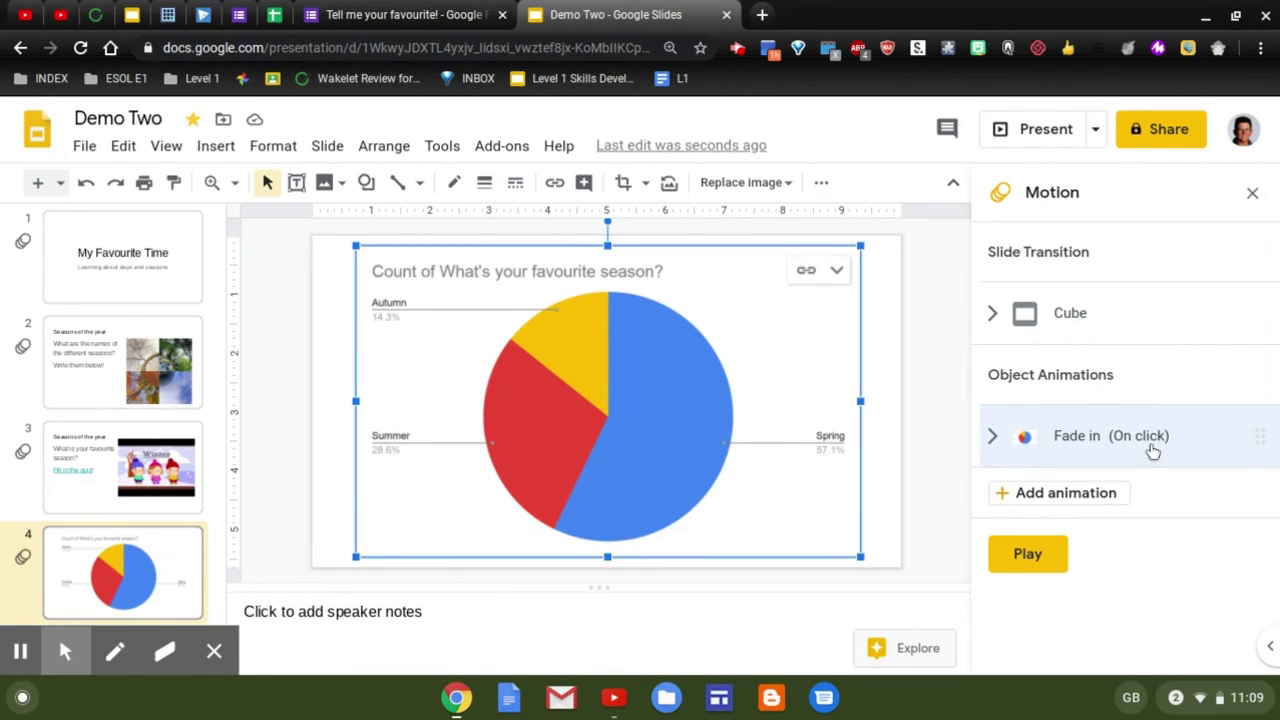
{"action": "left_click", "coordinate": [1118, 501]}
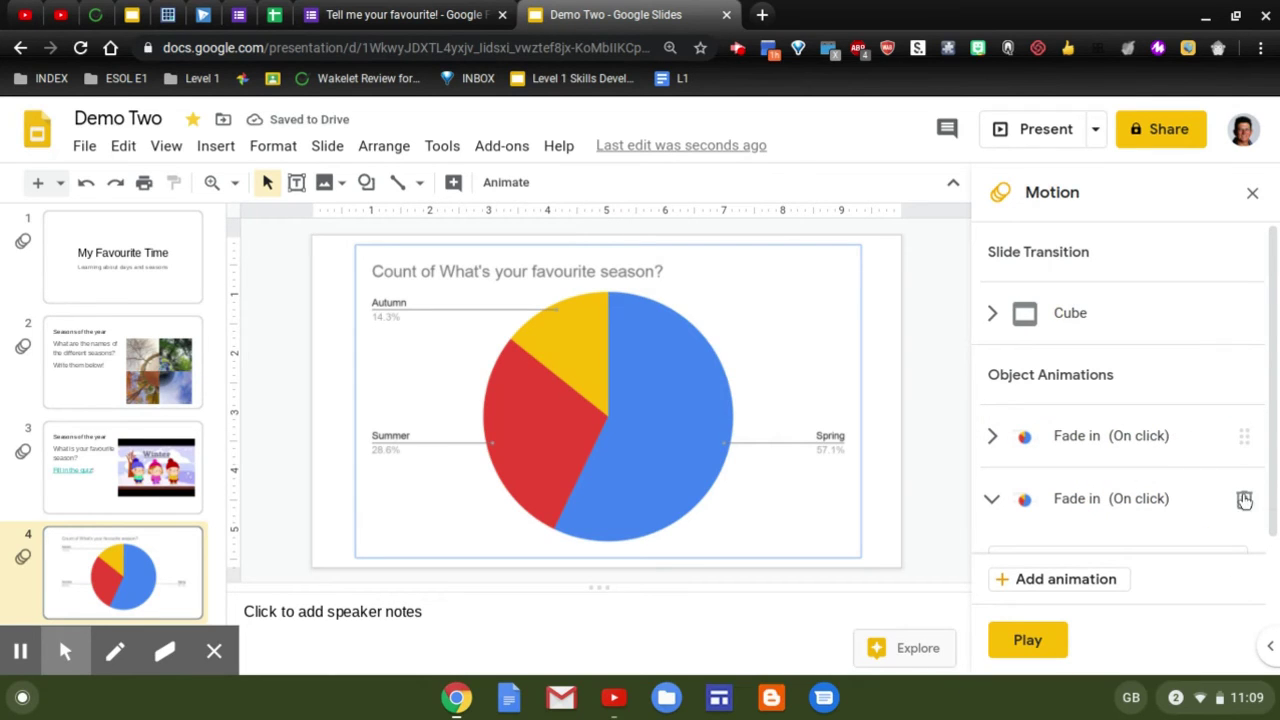
{"action": "left_click", "coordinate": [1244, 500]}
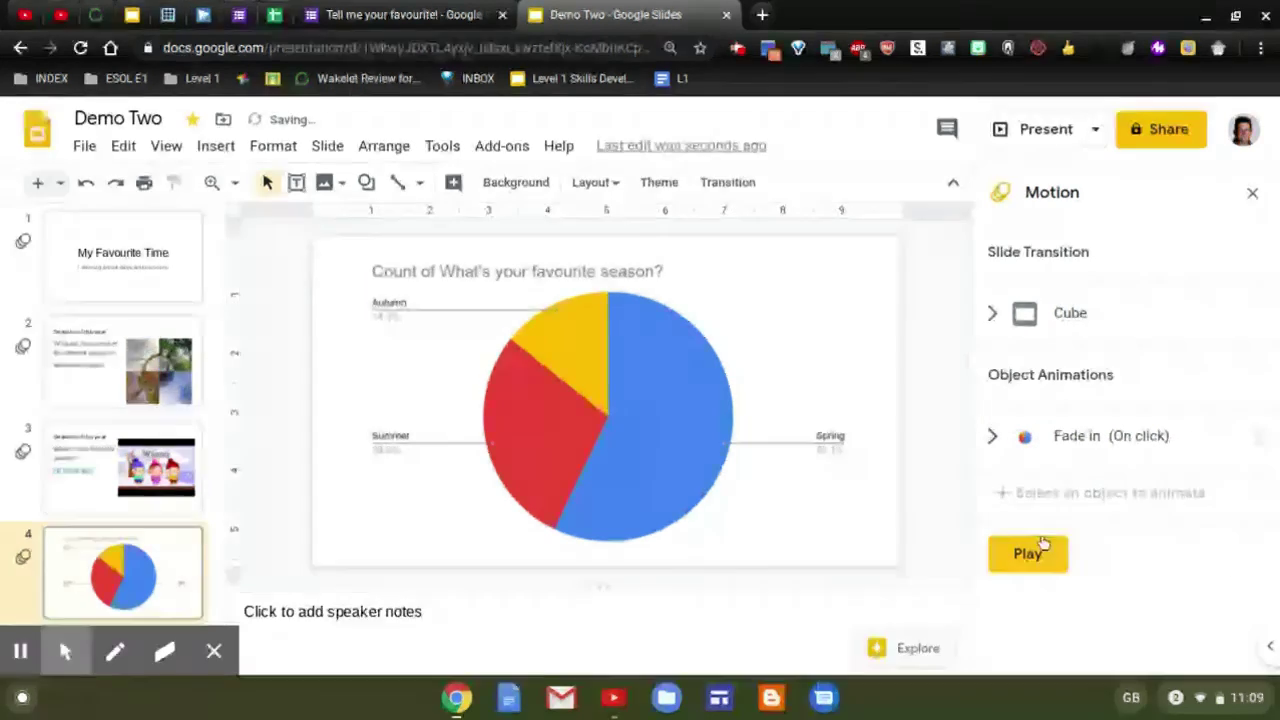
{"action": "left_click", "coordinate": [1037, 553]}
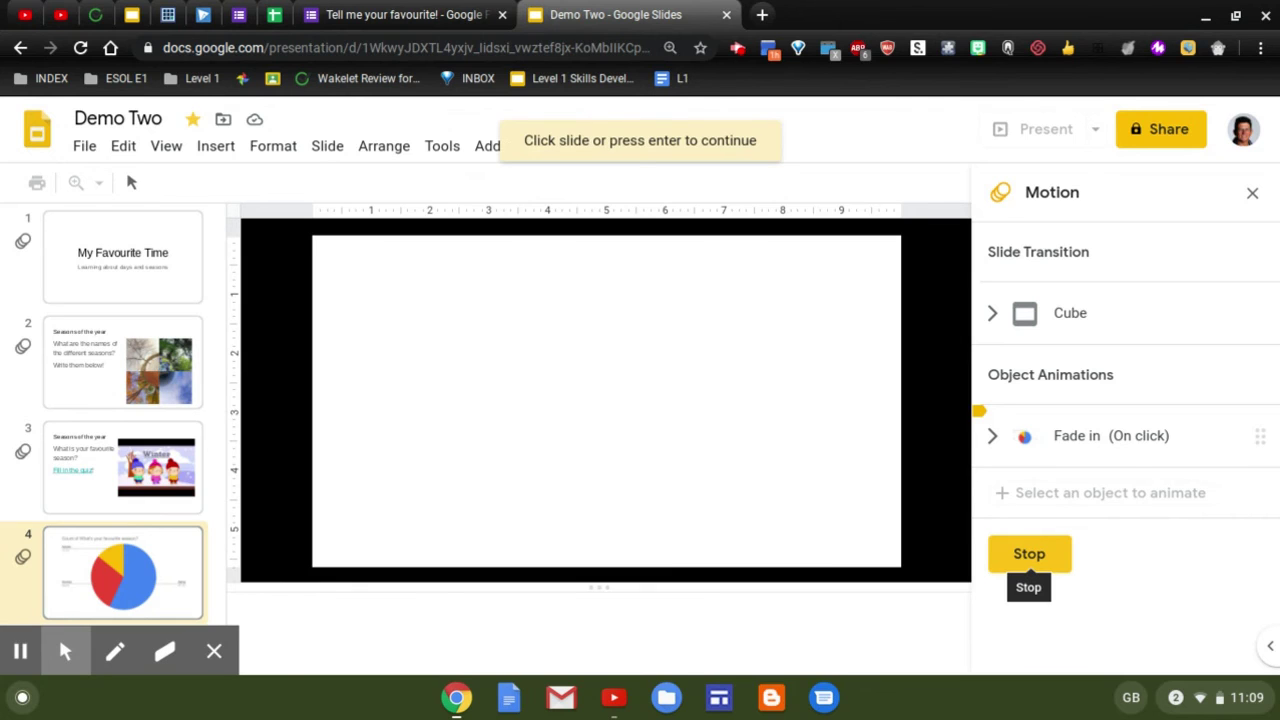
{"action": "key", "text": "Return"}
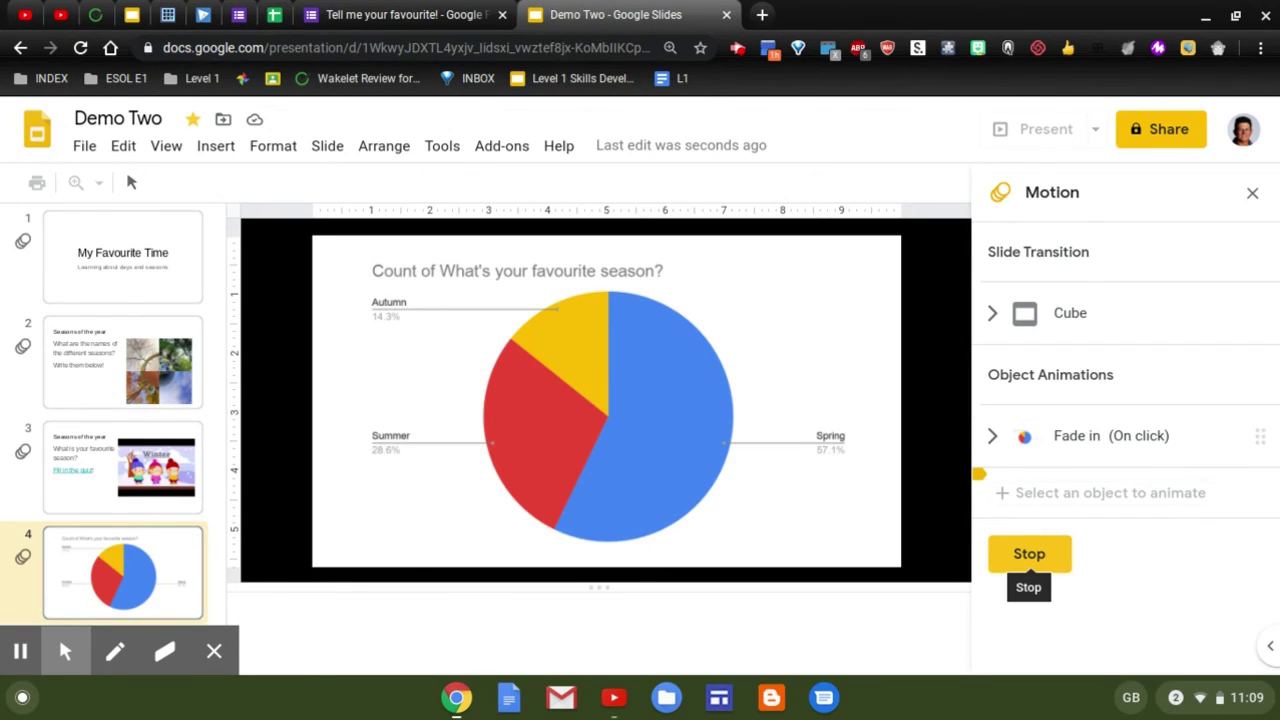
{"action": "left_click", "coordinate": [1043, 555]}
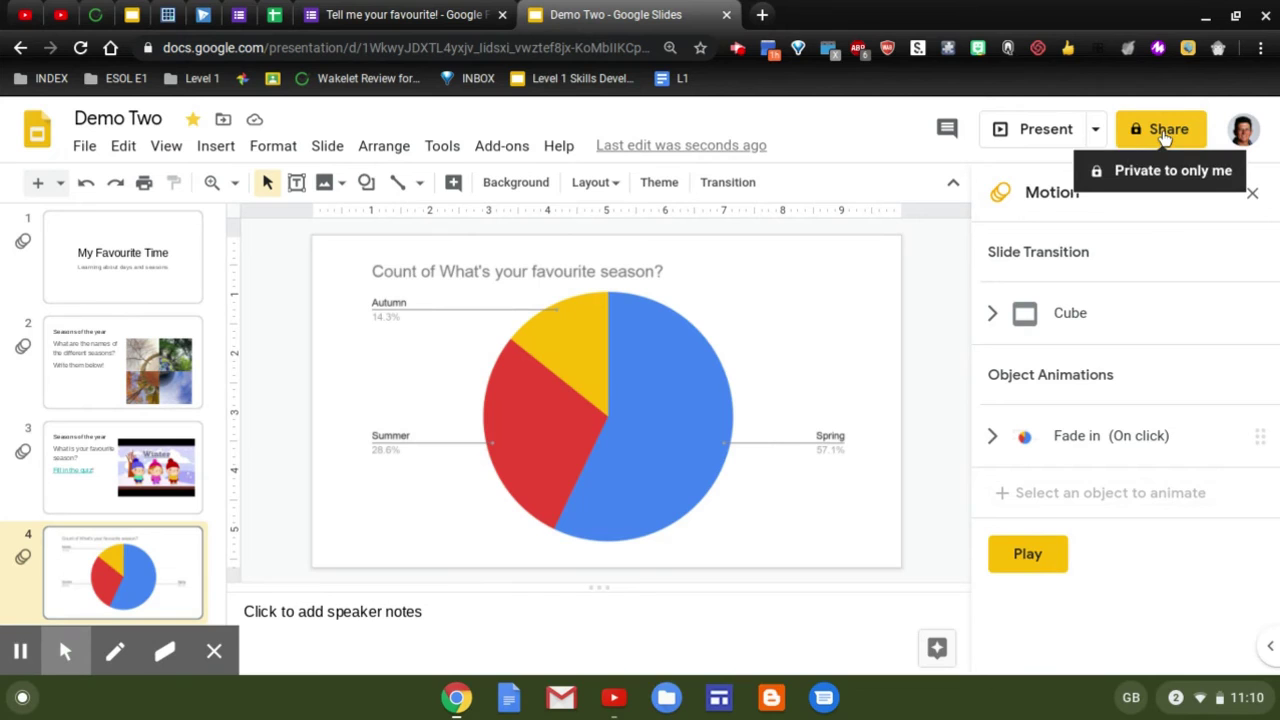
{"action": "left_click", "coordinate": [1163, 133]}
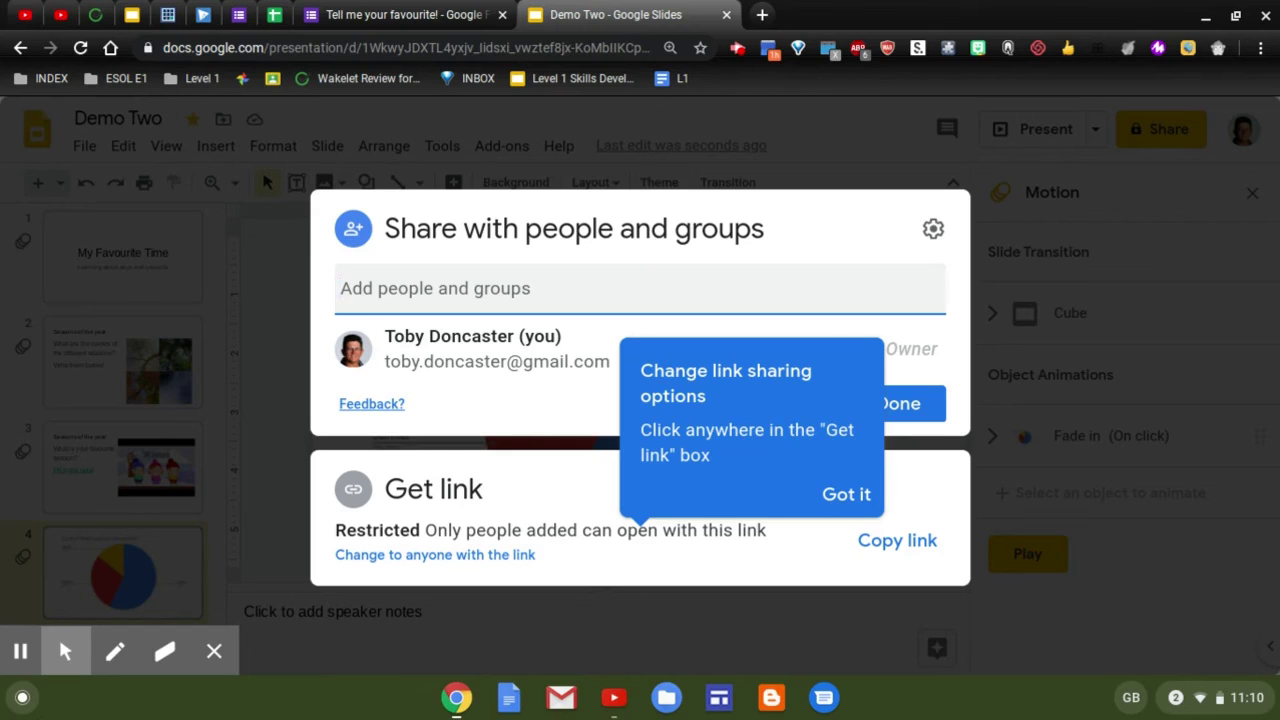
{"action": "type", "text": "j."}
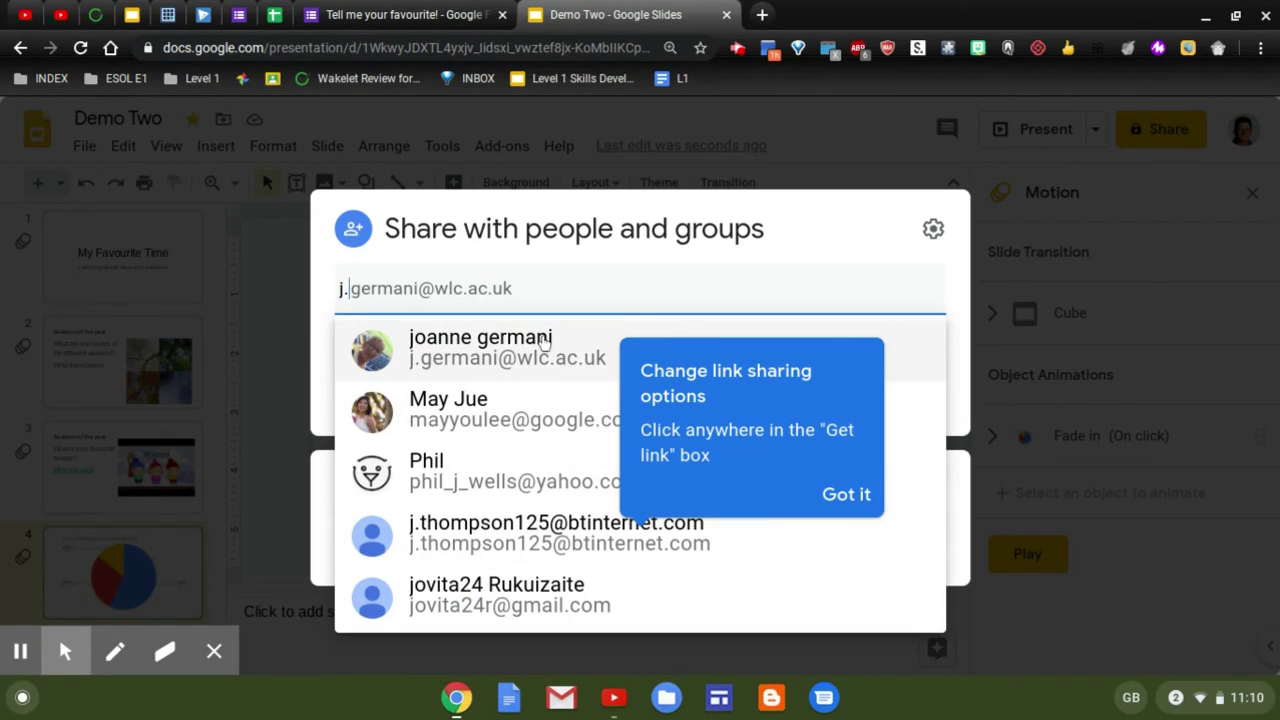
{"action": "left_click", "coordinate": [543, 342]}
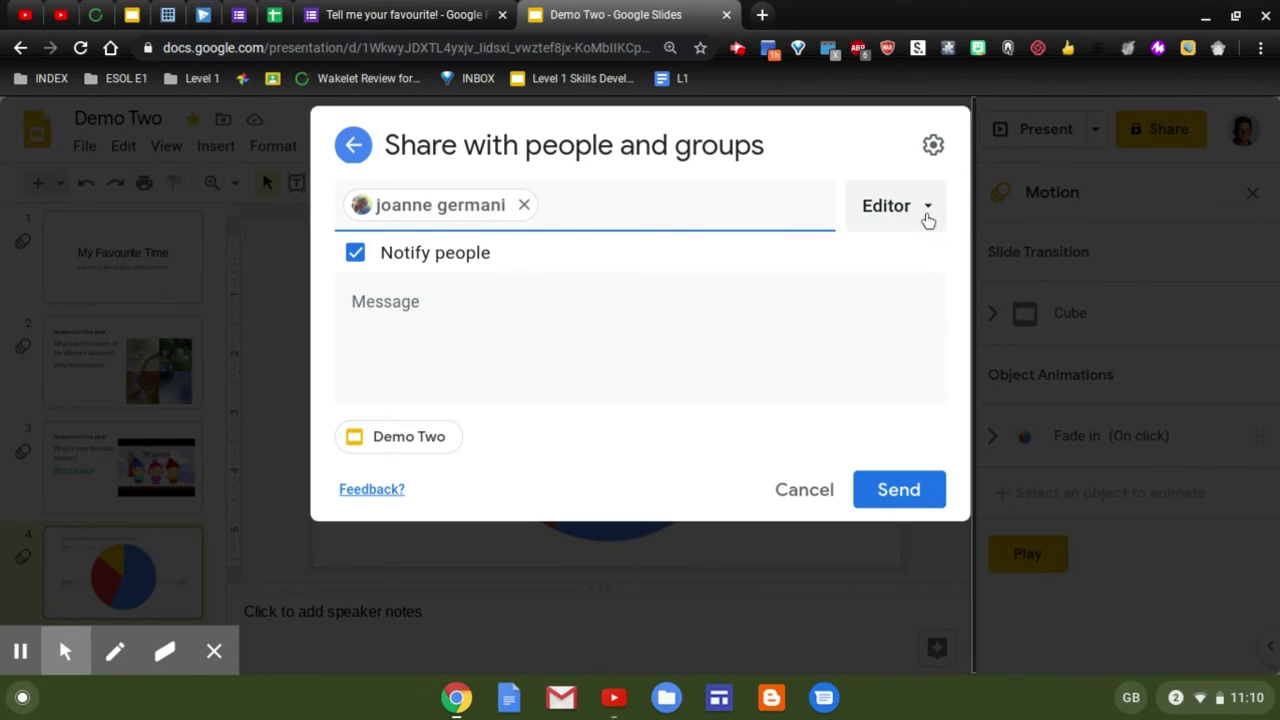
{"action": "left_click", "coordinate": [928, 216]}
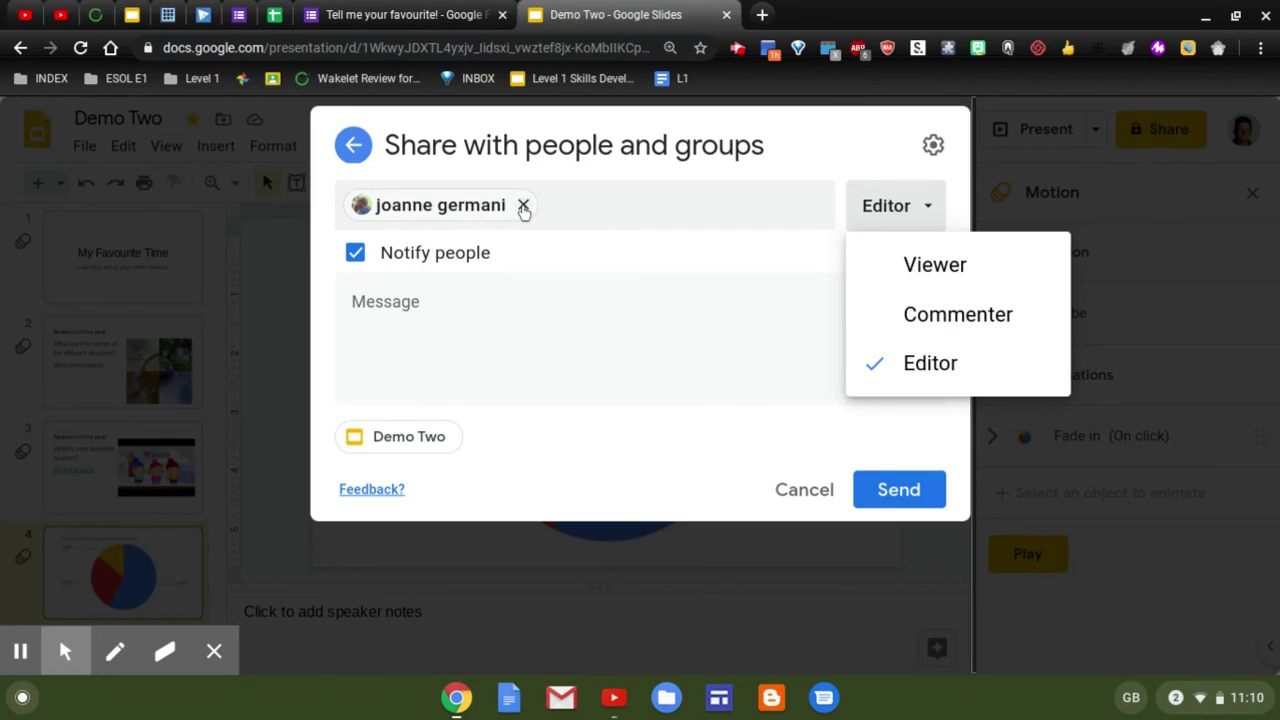
{"action": "left_click", "coordinate": [523, 206]}
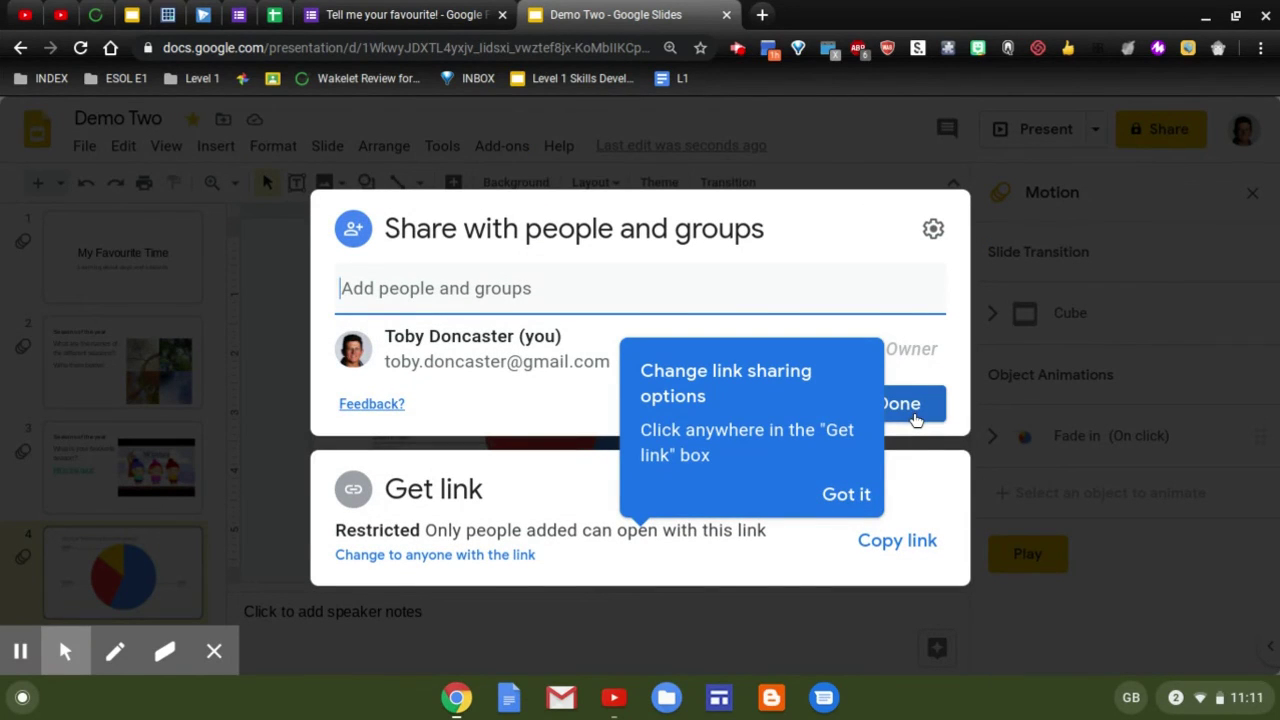
{"action": "left_click", "coordinate": [912, 408]}
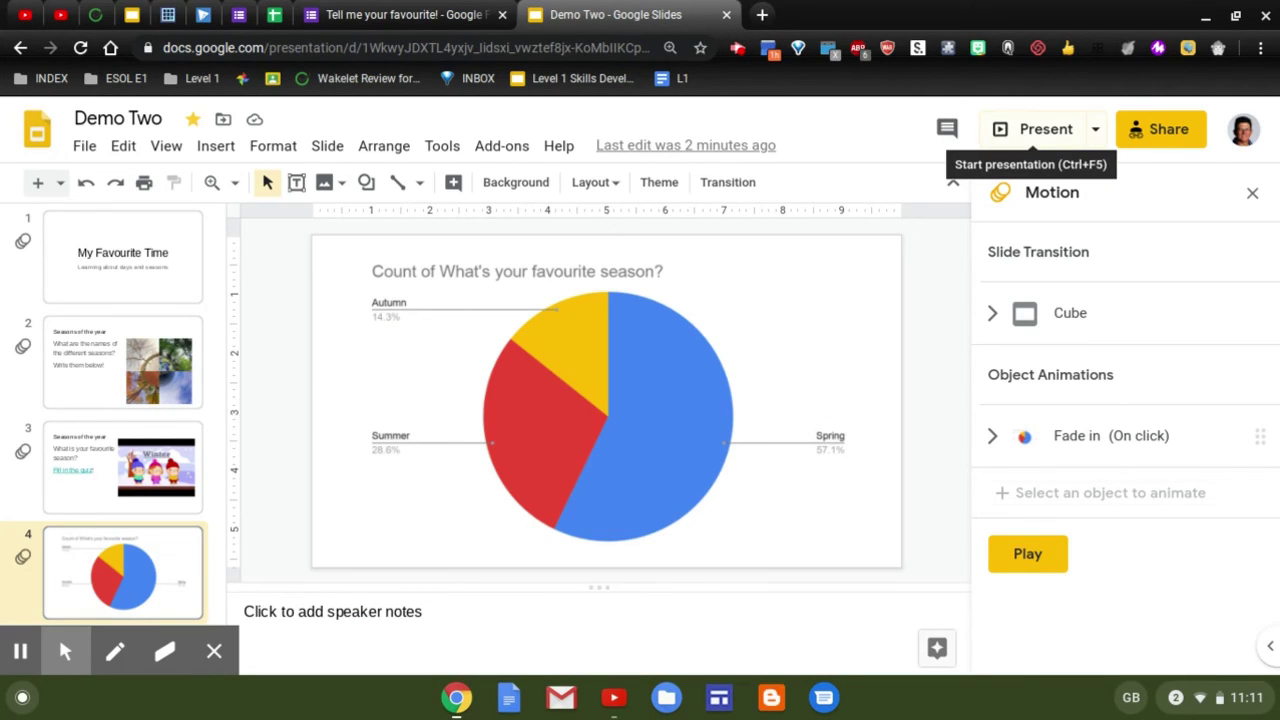
Start the Demo Two slideshow full screen
{"action": "left_click", "coordinate": [1025, 135]}
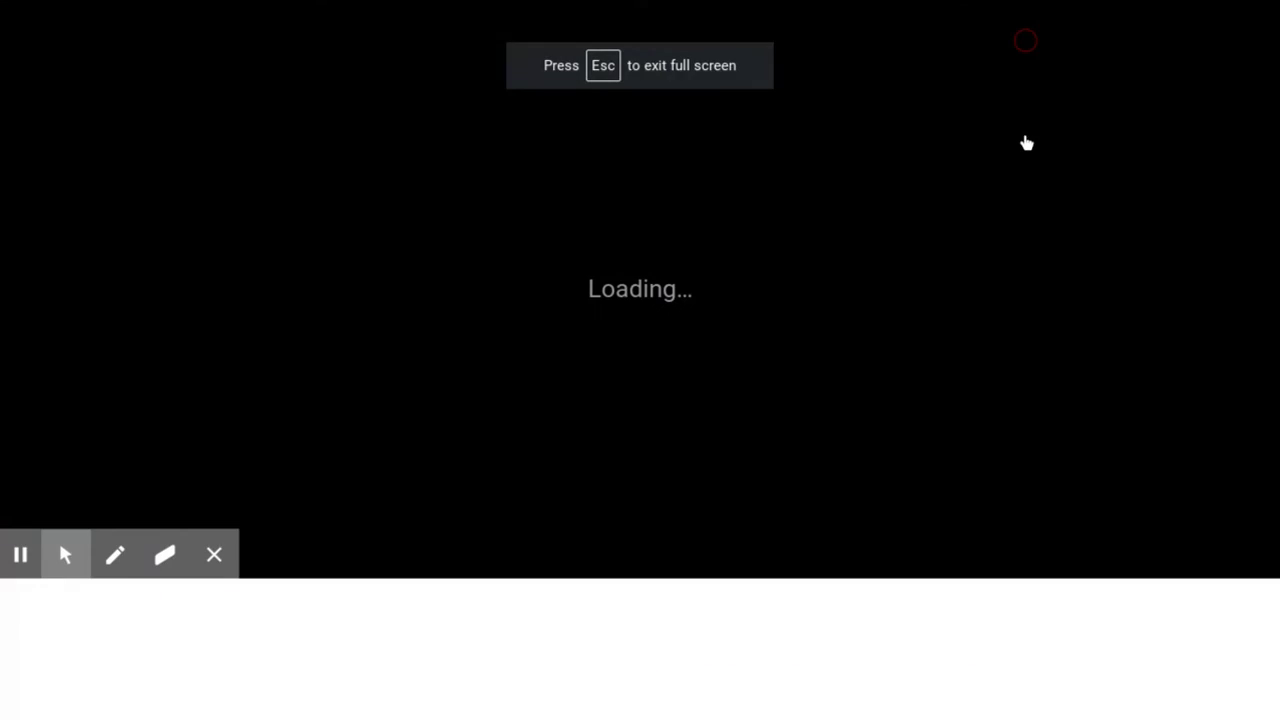